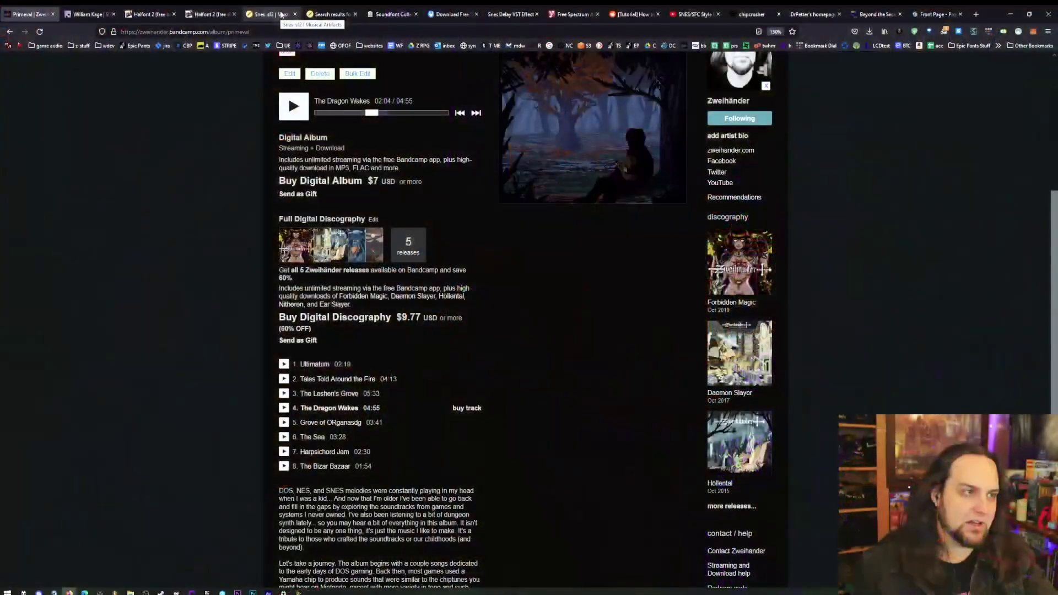
# - Look through page 2 of the Musical Artifacts results filtered by the snes tag and sf2 format, down to Super Mario Kart
pyautogui.scroll(2, 441, 331)
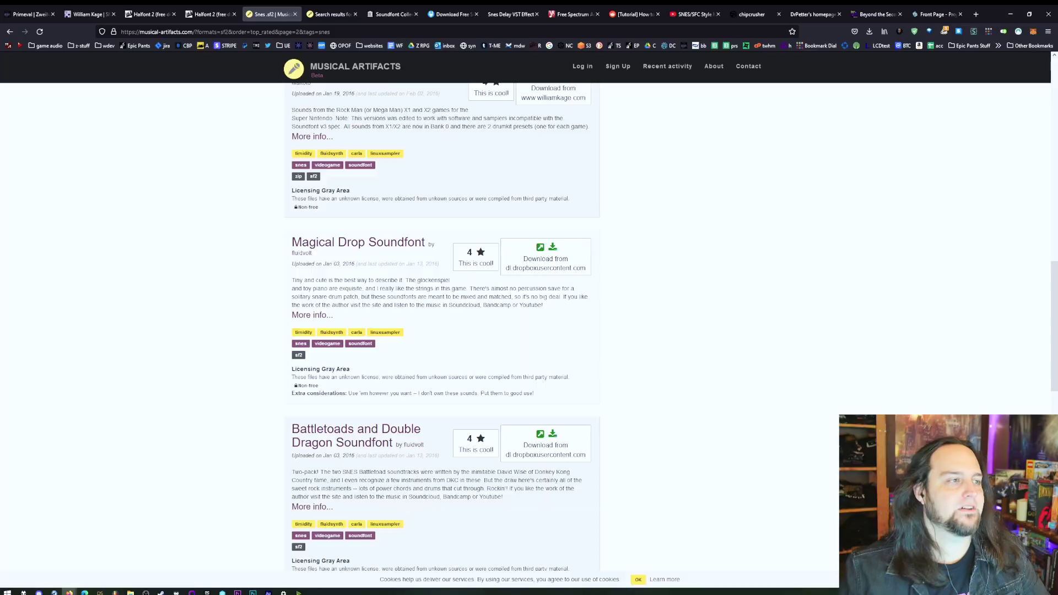
pyautogui.scroll(15, 407, 93)
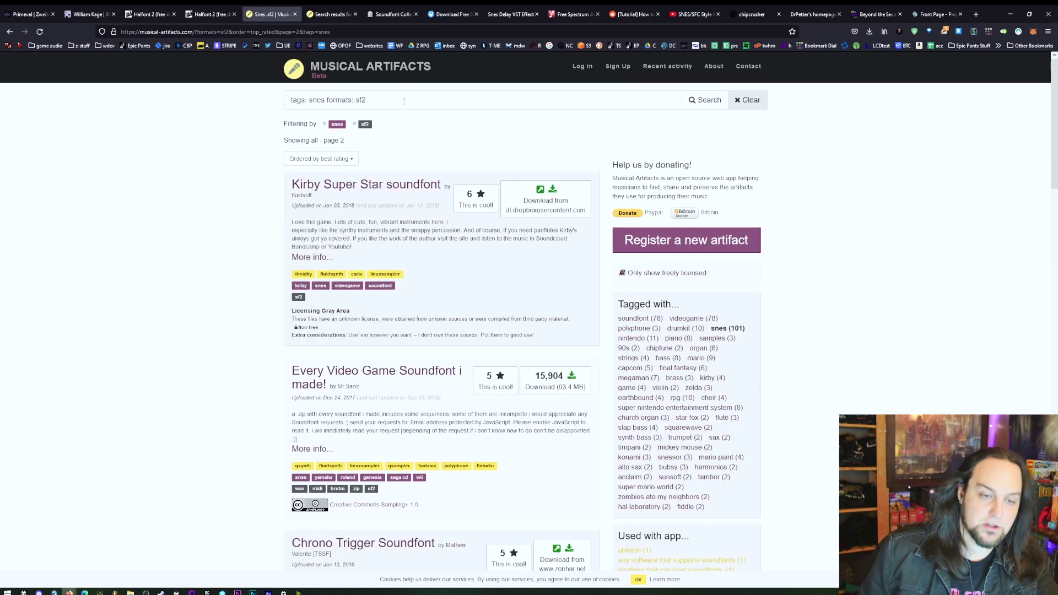
pyautogui.moveTo(306, 99); pyautogui.dragTo(380, 109)
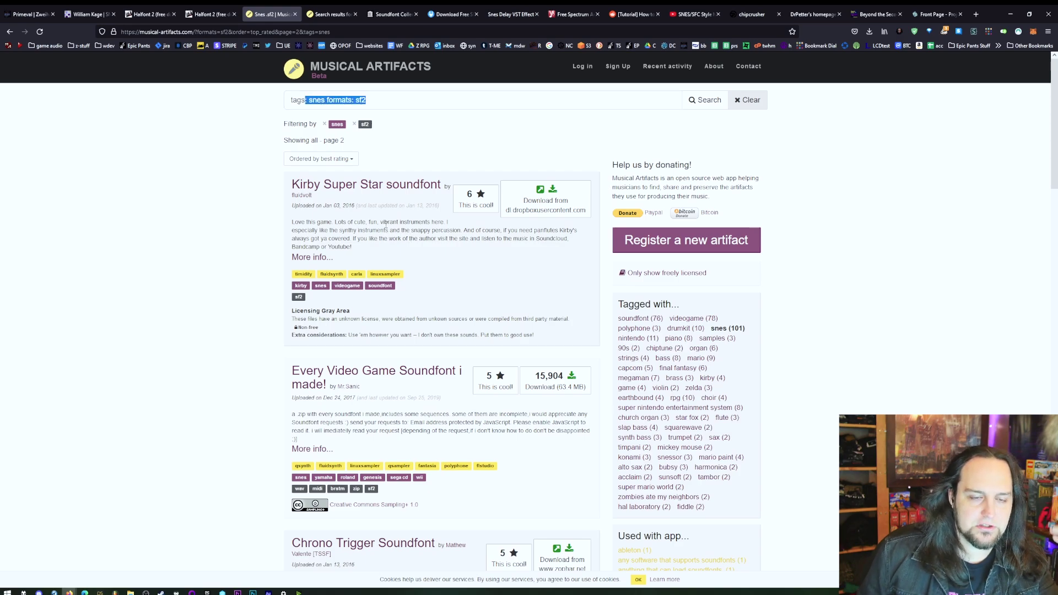
pyautogui.scroll(-8, 386, 223)
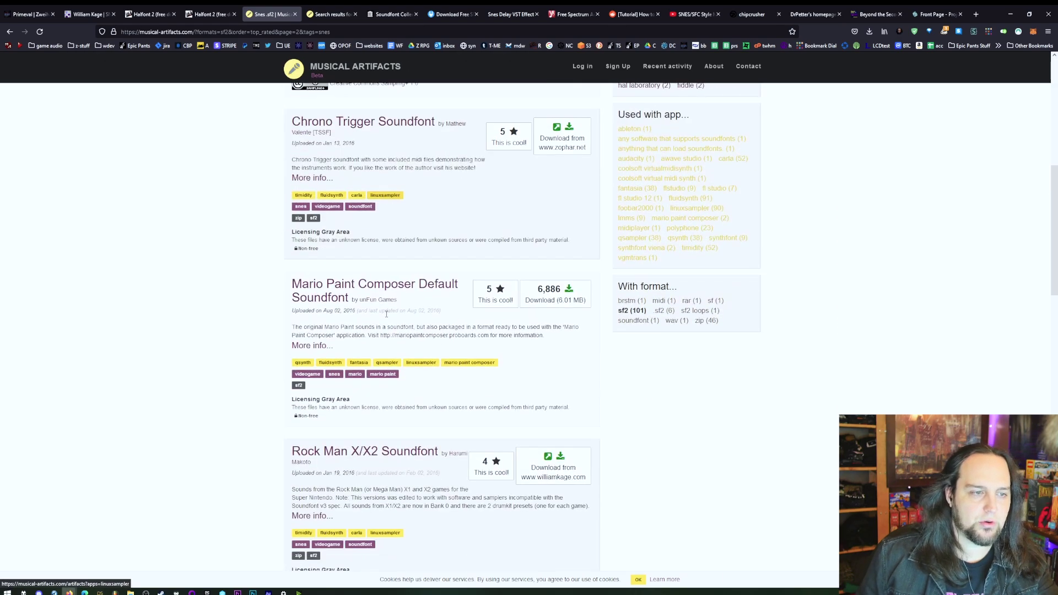
pyautogui.scroll(2, 361, 181)
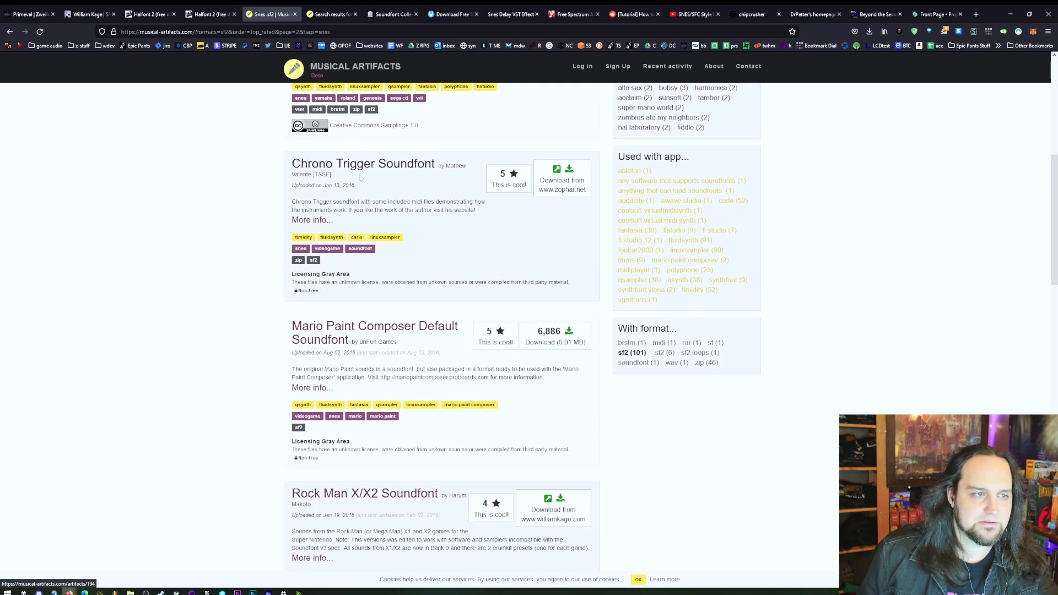
pyautogui.scroll(-5, 364, 182)
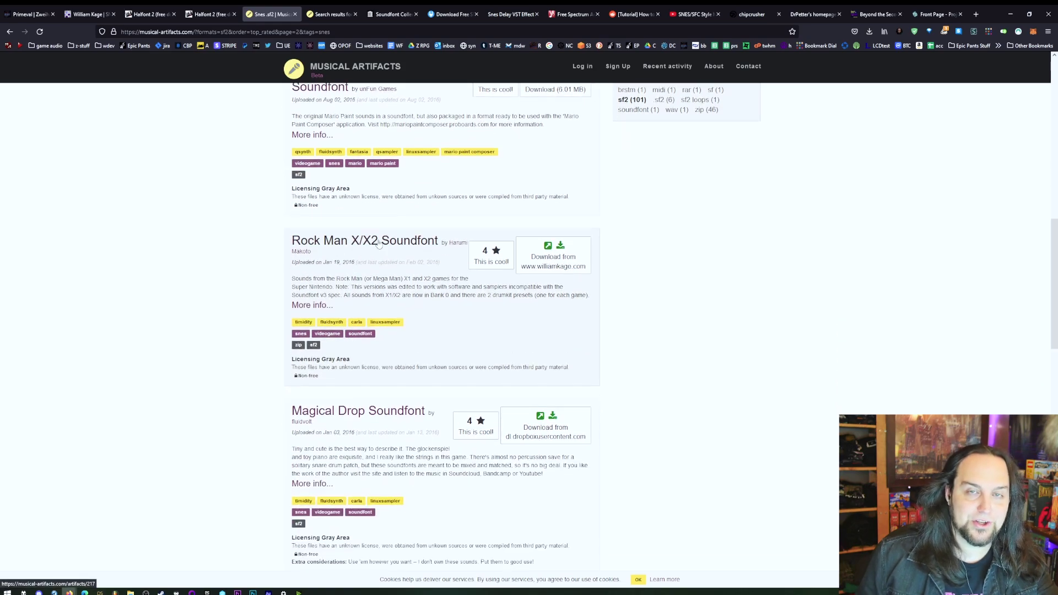
pyautogui.scroll(-9, 386, 248)
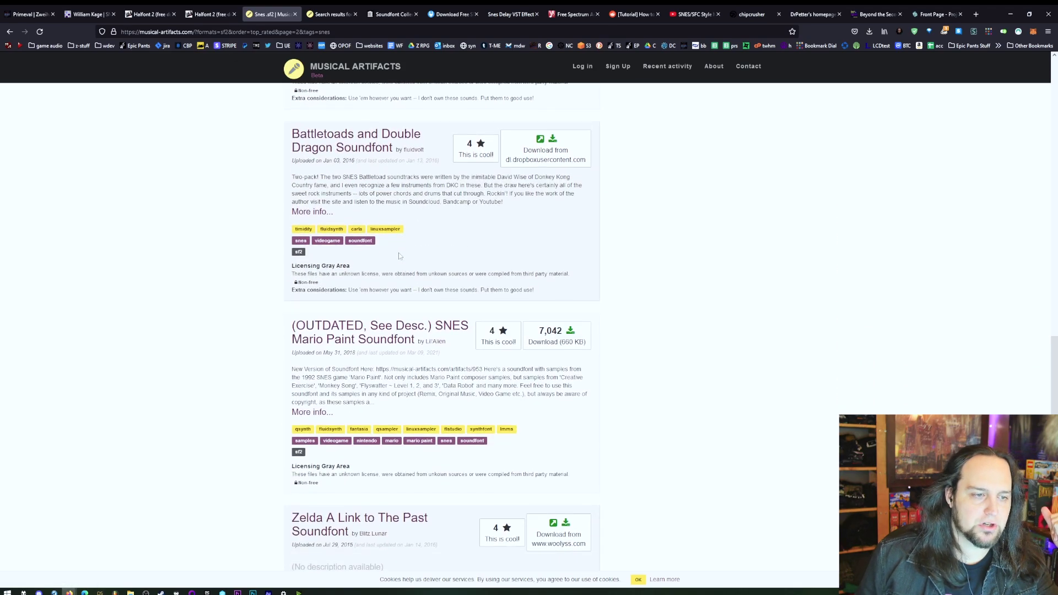
pyautogui.scroll(-5, 398, 255)
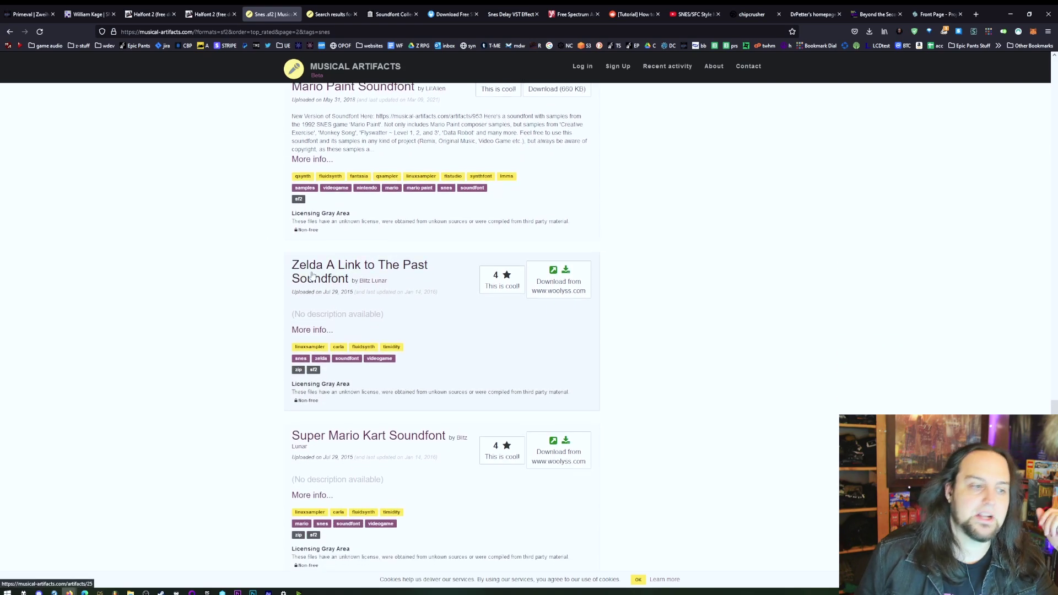
pyautogui.scroll(-3, 331, 309)
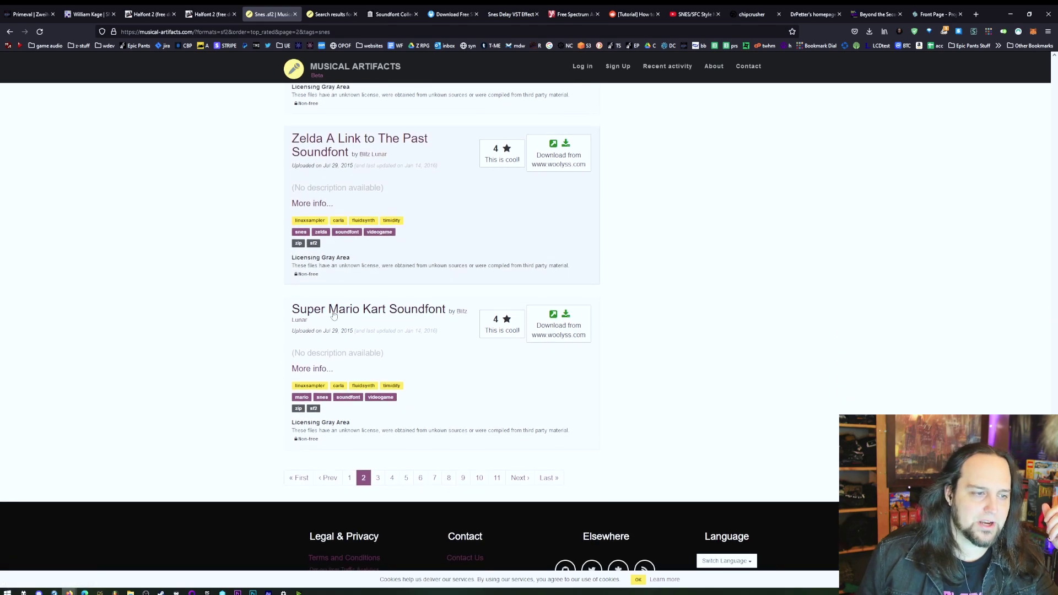
# - Open page 3 of the SNES sf2 results and look through the soundfonts listed there
pyautogui.click(383, 482)
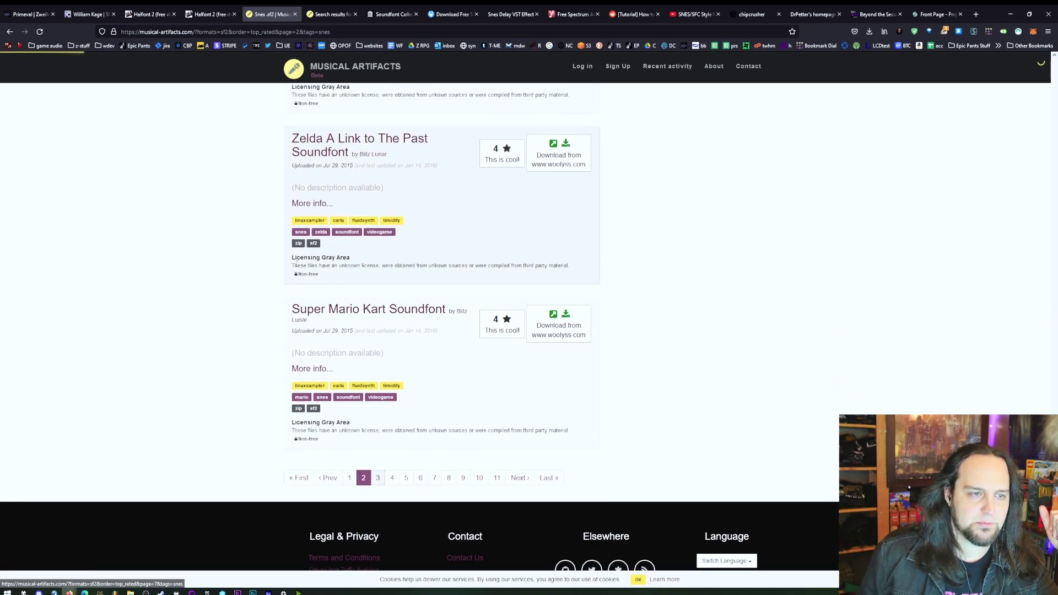
pyautogui.scroll(-10, 217, 273)
pyautogui.scroll(-9, 226, 301)
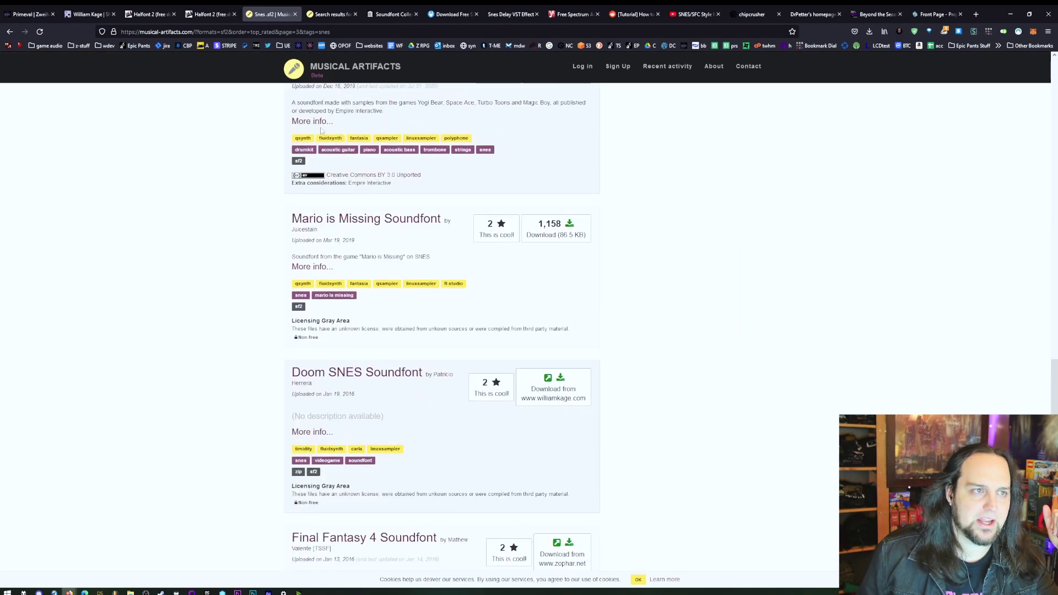
# - Check the "roland sc" soundfont results and open the full file list of the Internet Archive's Soundfont Collection Download
pyautogui.click(322, 13)
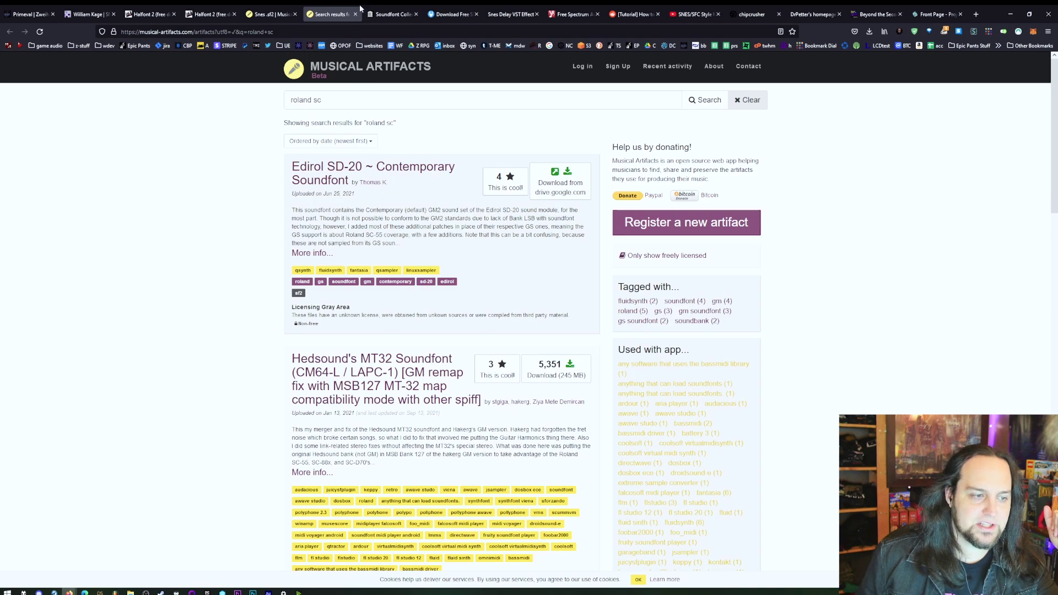
pyautogui.click(389, 13)
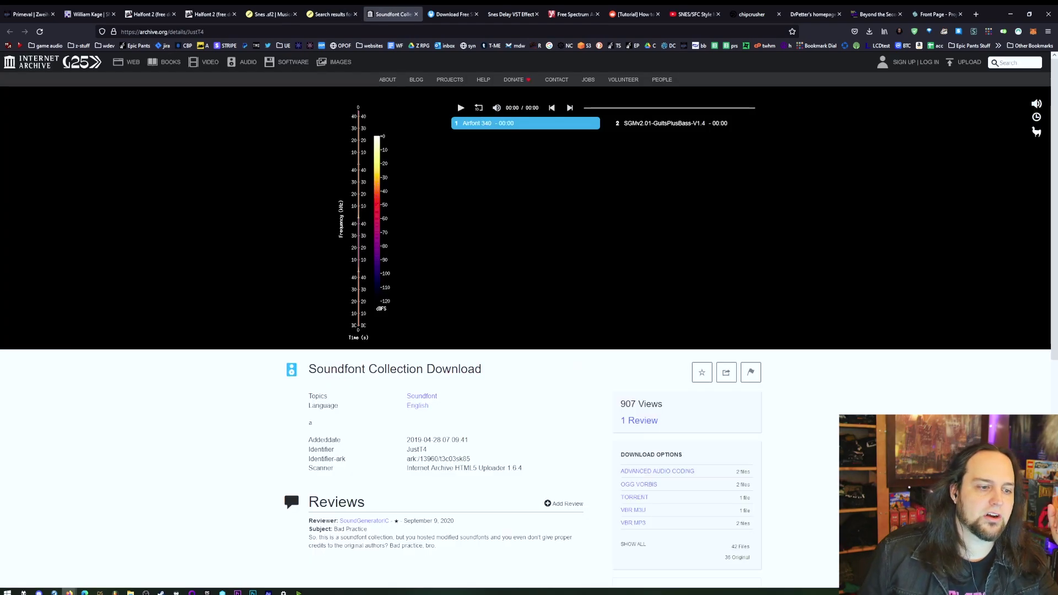
pyautogui.scroll(-3, 635, 454)
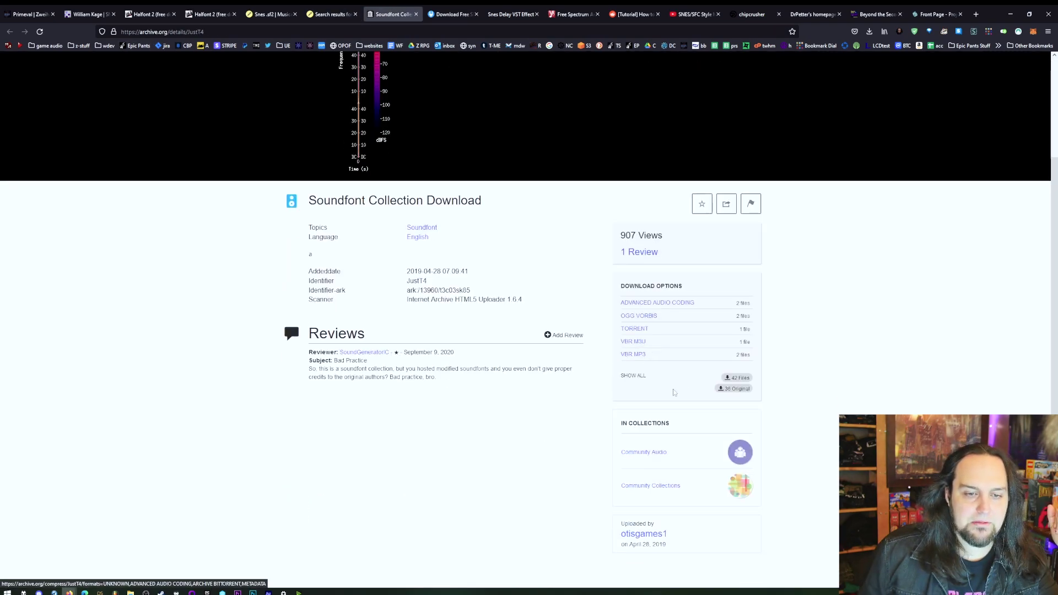
pyautogui.click(634, 376)
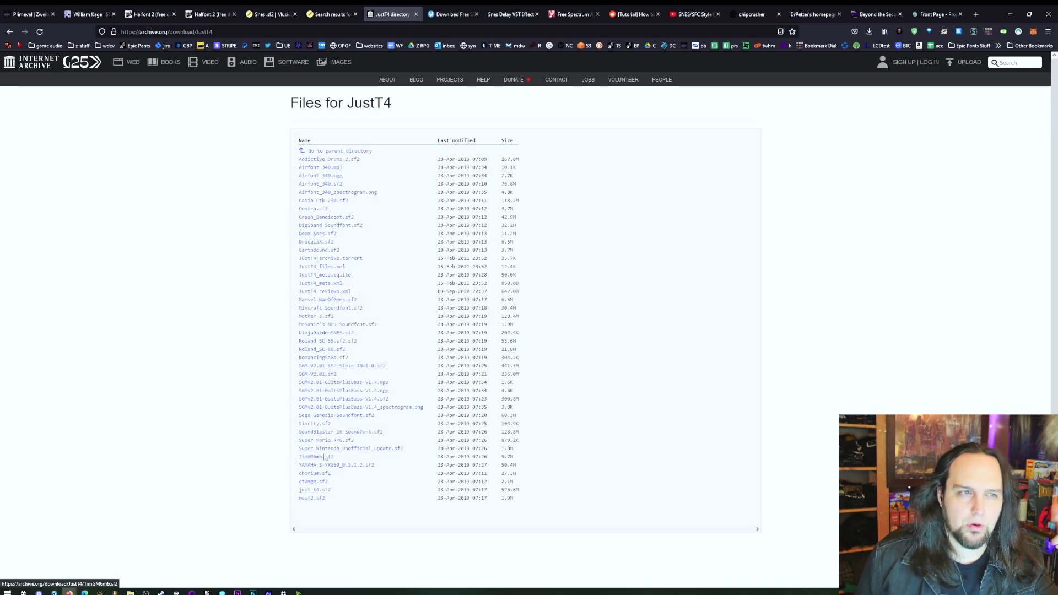
# - View the SFS 2 soundfont player's download page on Plugins4Free at an enlarged, readable size
pyautogui.click(454, 17)
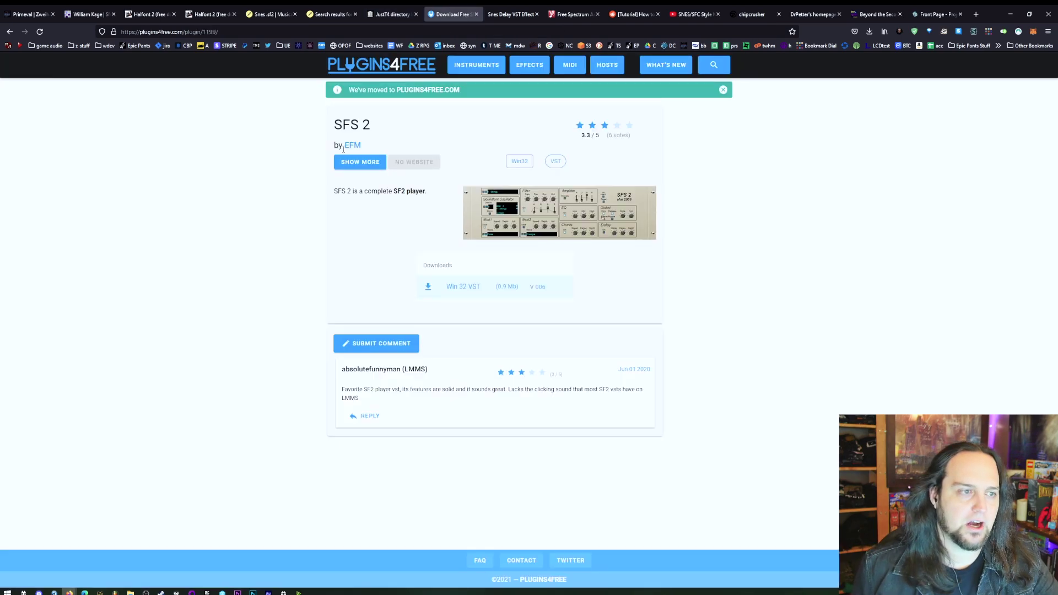
pyautogui.hotkey('ctrl', '+')
pyautogui.hotkey('ctrl', '+')
pyautogui.hotkey('ctrl', '+')
pyautogui.hotkey('ctrl', '+')
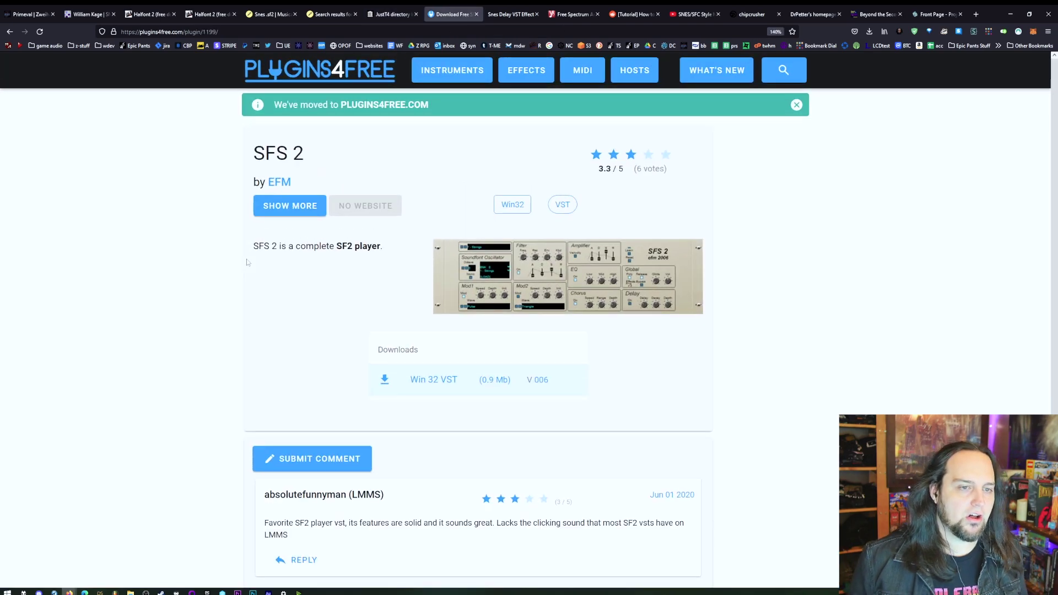
# - Open the sforzando download page from the SNES soundfont guide's FL Studio section and compare it with the SFS 2 page
pyautogui.click(91, 10)
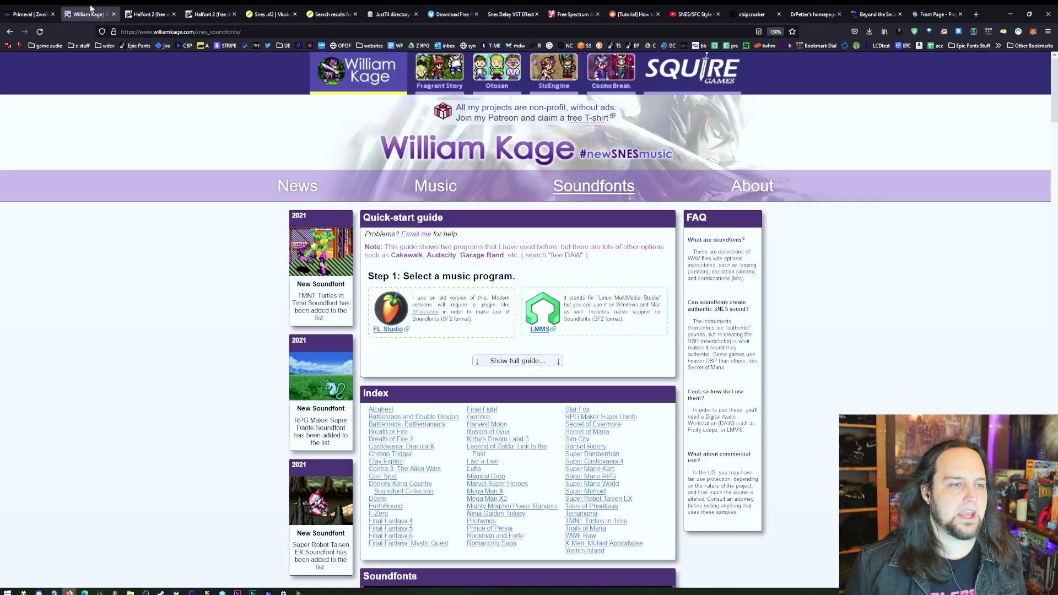
pyautogui.click(426, 312)
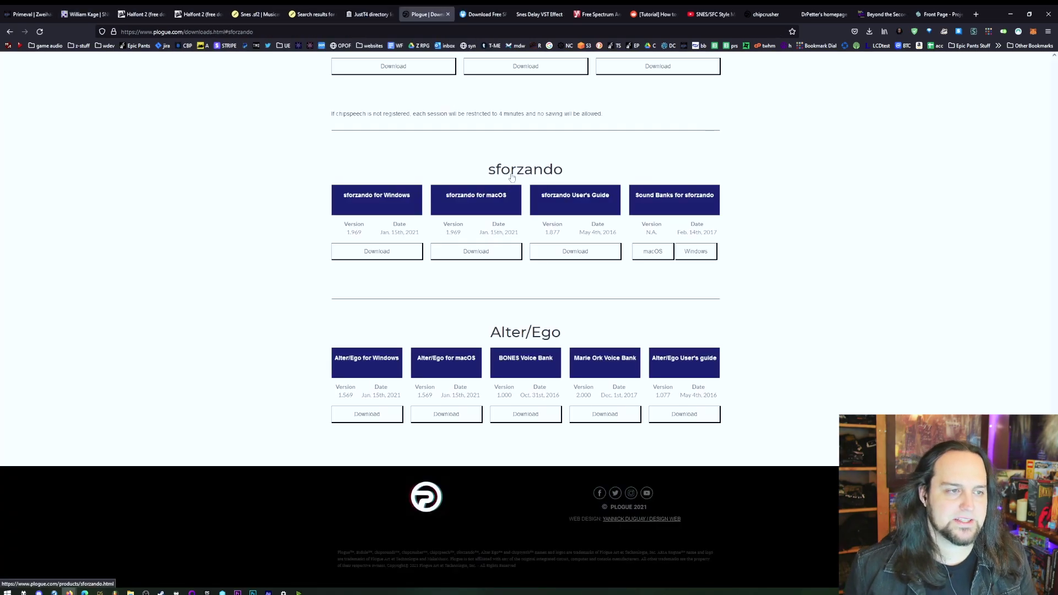
pyautogui.click(478, 15)
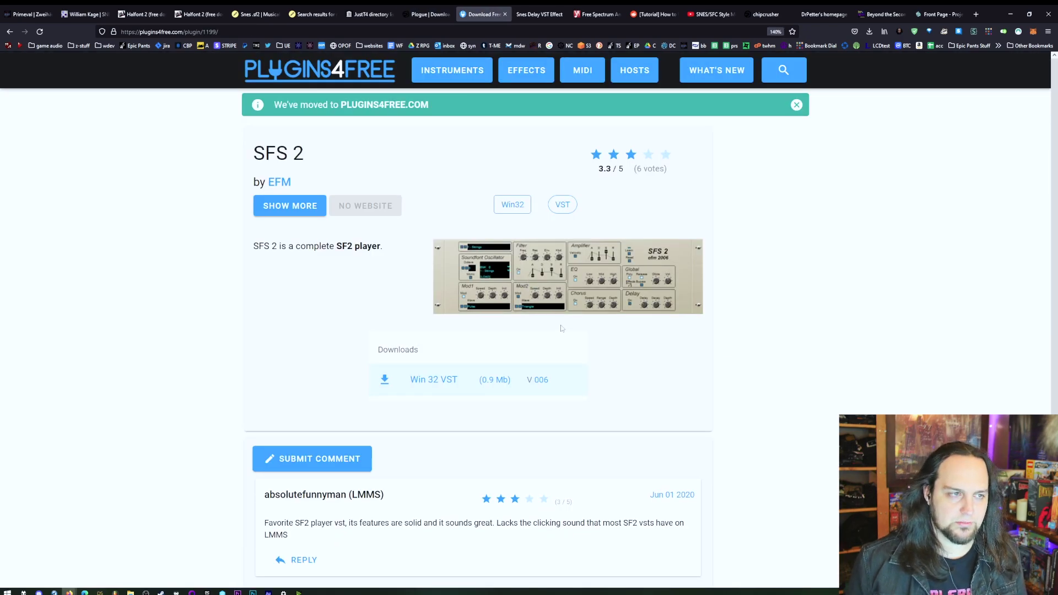
pyautogui.hotkey('ctrl', '+')
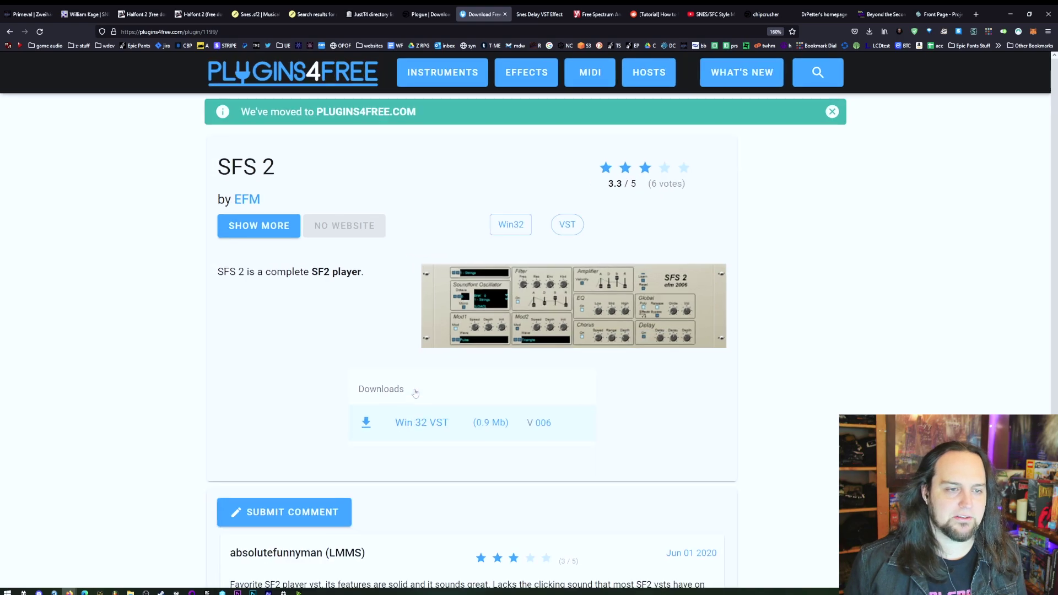
pyautogui.click(428, 17)
pyautogui.click(474, 13)
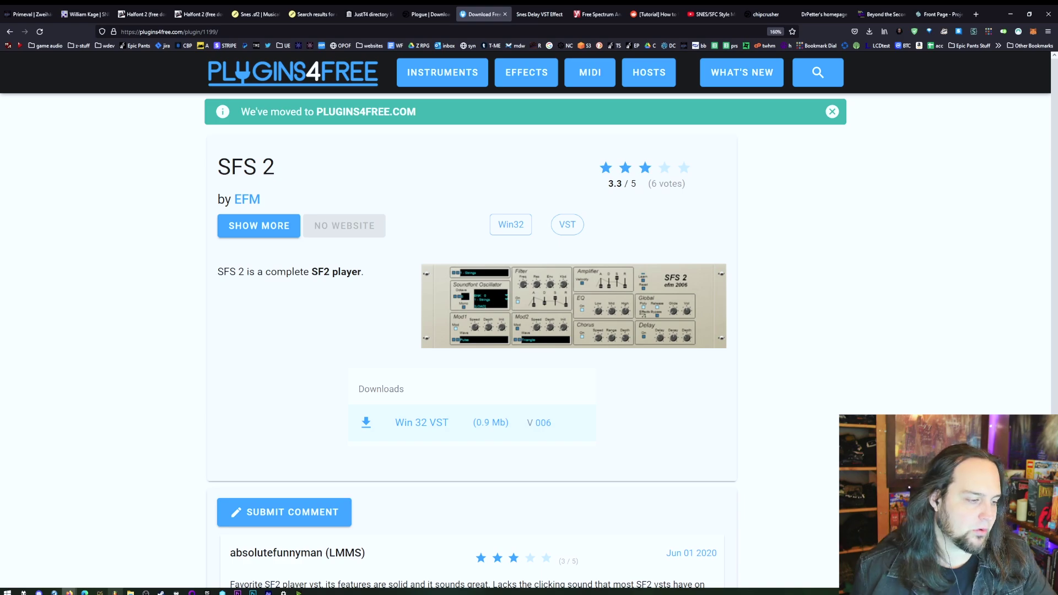
# - Switch to FL Studio and view the Plugin Manager reached from the full list of generator plugins
pyautogui.click(115, 592)
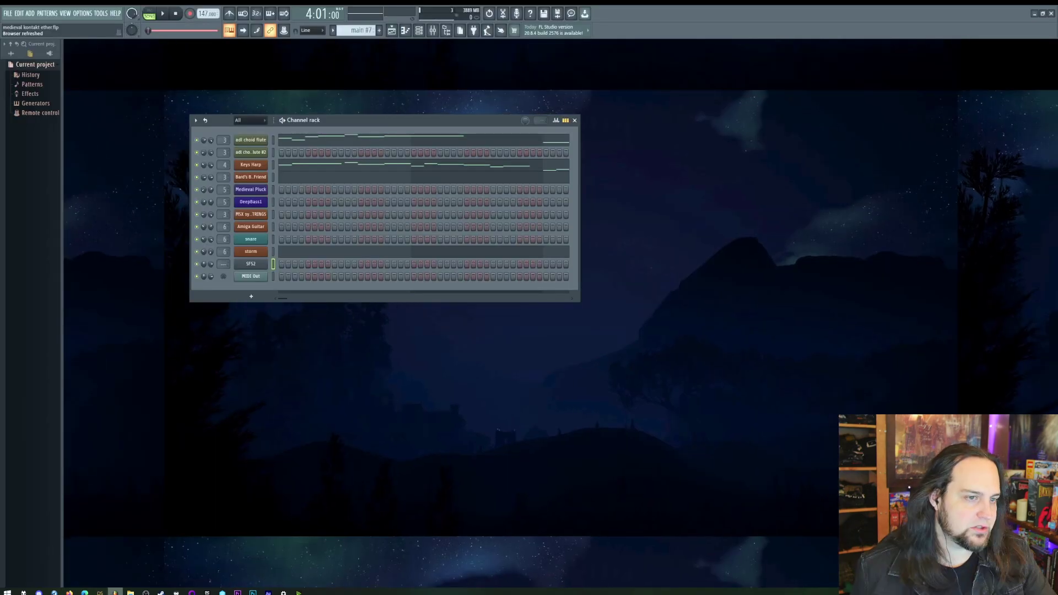
pyautogui.rightClick(264, 268)
pyautogui.moveTo(309, 321)
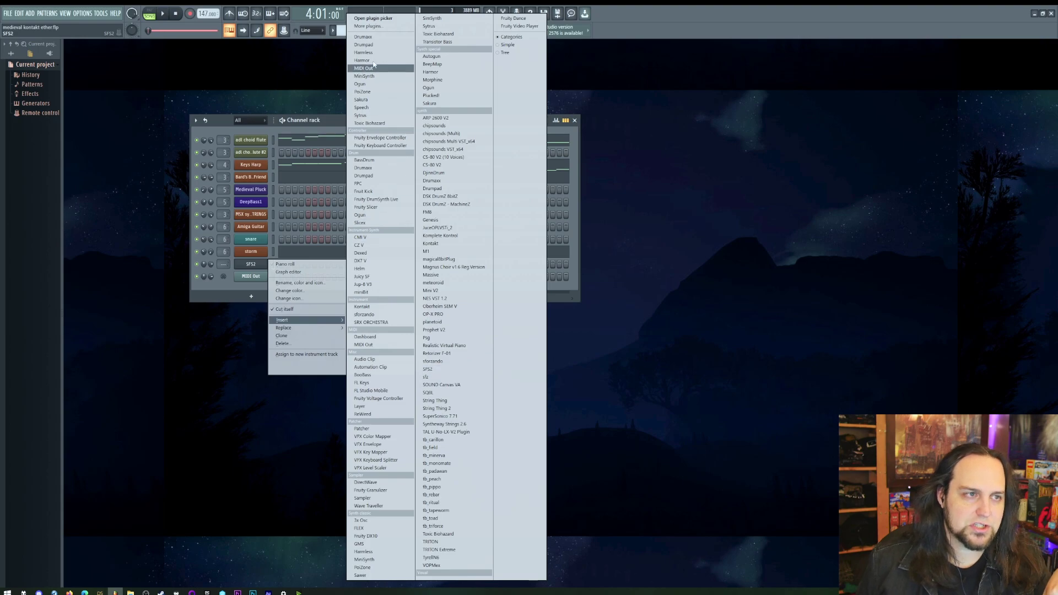
pyautogui.click(379, 29)
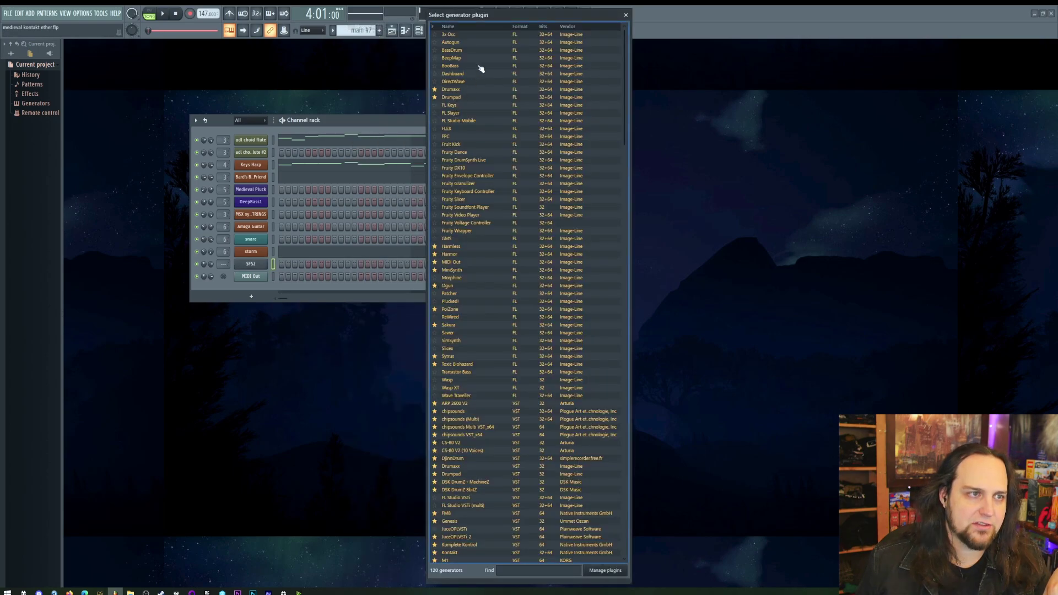
pyautogui.click(625, 573)
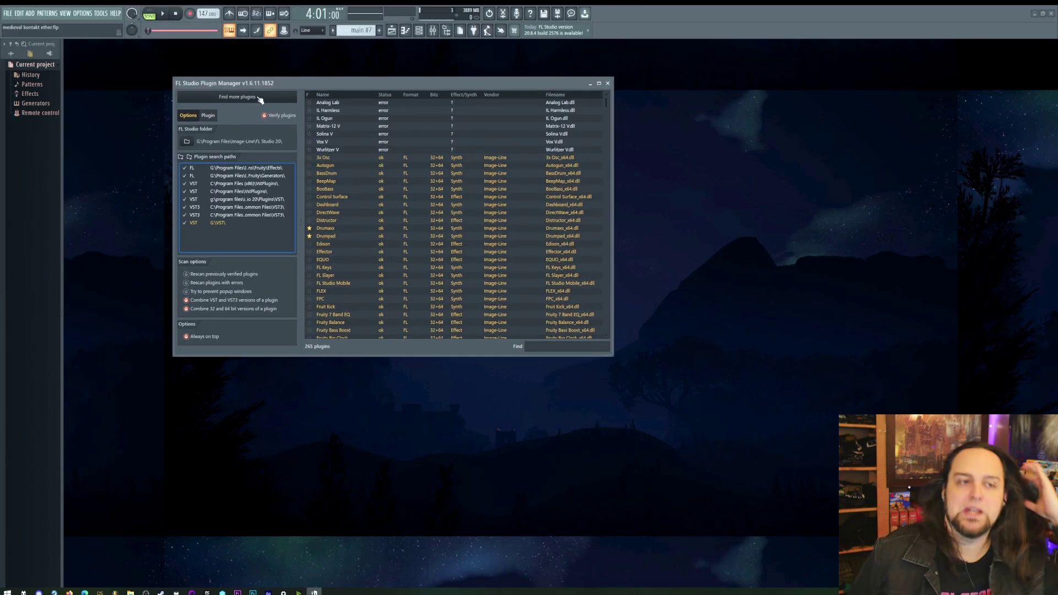
pyautogui.click(609, 82)
# - Insert another SFS2 instrument channel above the existing SFS2 channel and place its plugin window over the channel rack
pyautogui.rightClick(252, 264)
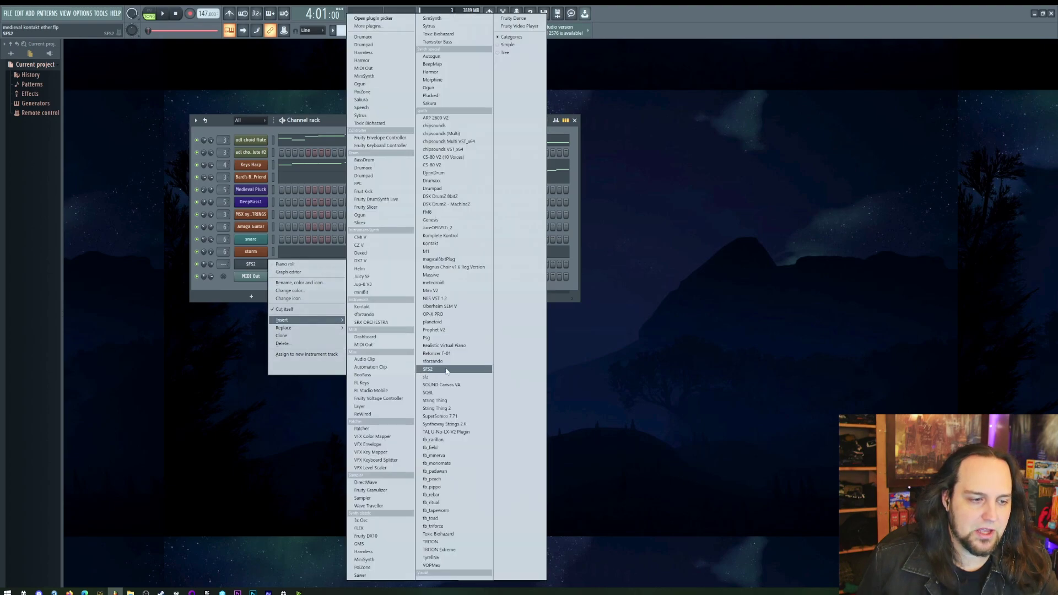
pyautogui.click(446, 369)
pyautogui.moveTo(239, 104); pyautogui.dragTo(409, 192)
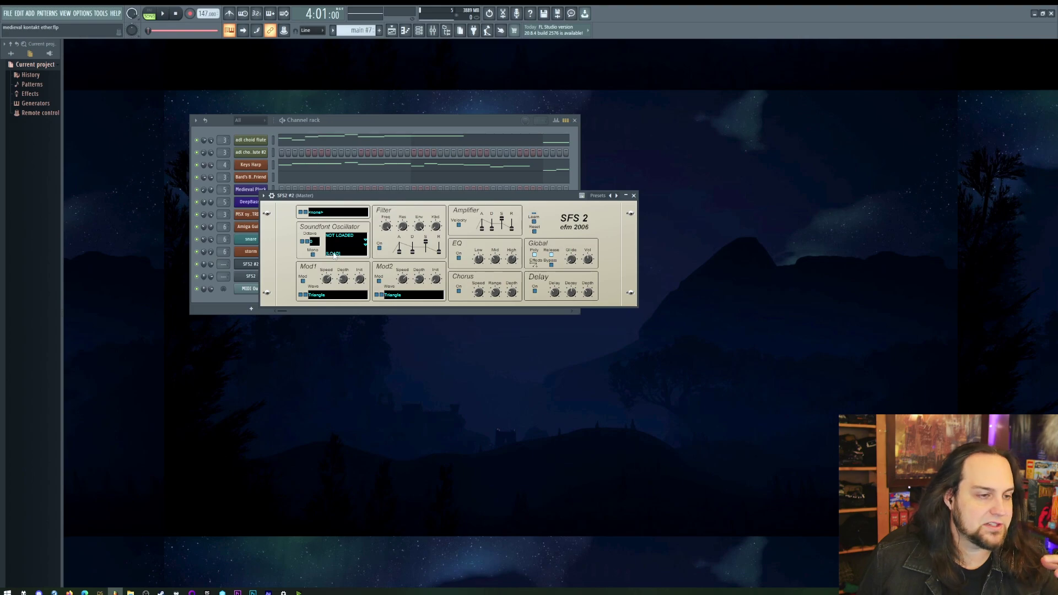
# - Load DraculaX.sf2 into the new SFS 2 instrument's Soundfont Oscillator and choose the 74 - FLAUTA preset
pyautogui.click(333, 254)
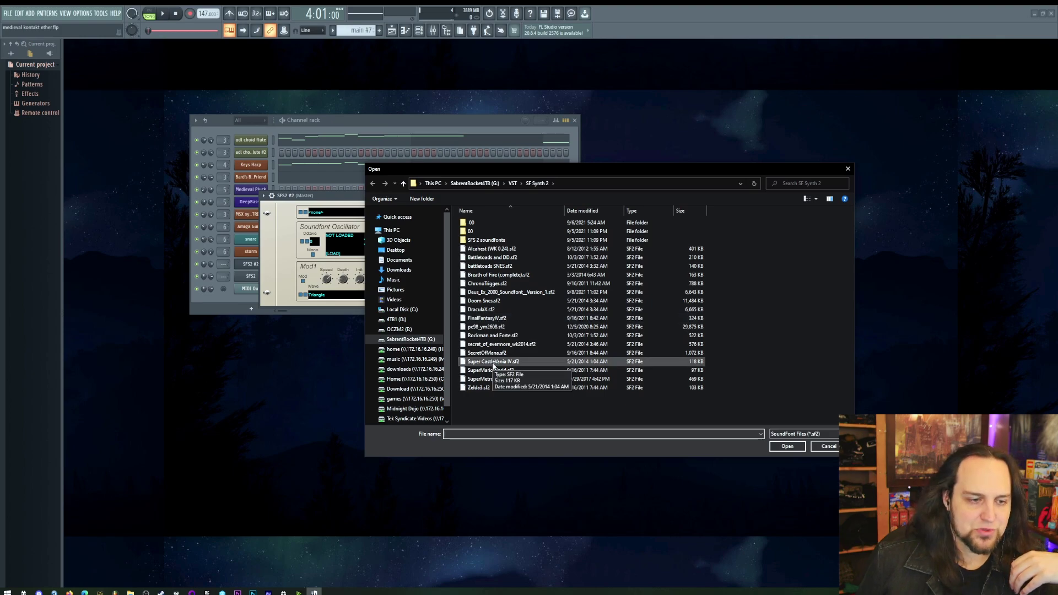
pyautogui.doubleClick(490, 311)
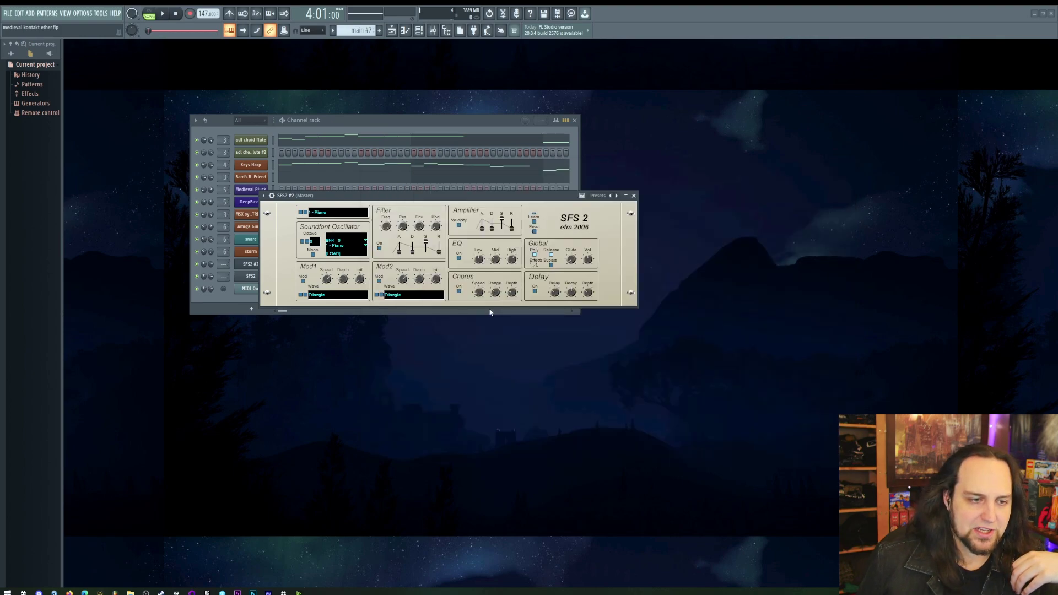
pyautogui.click(365, 246)
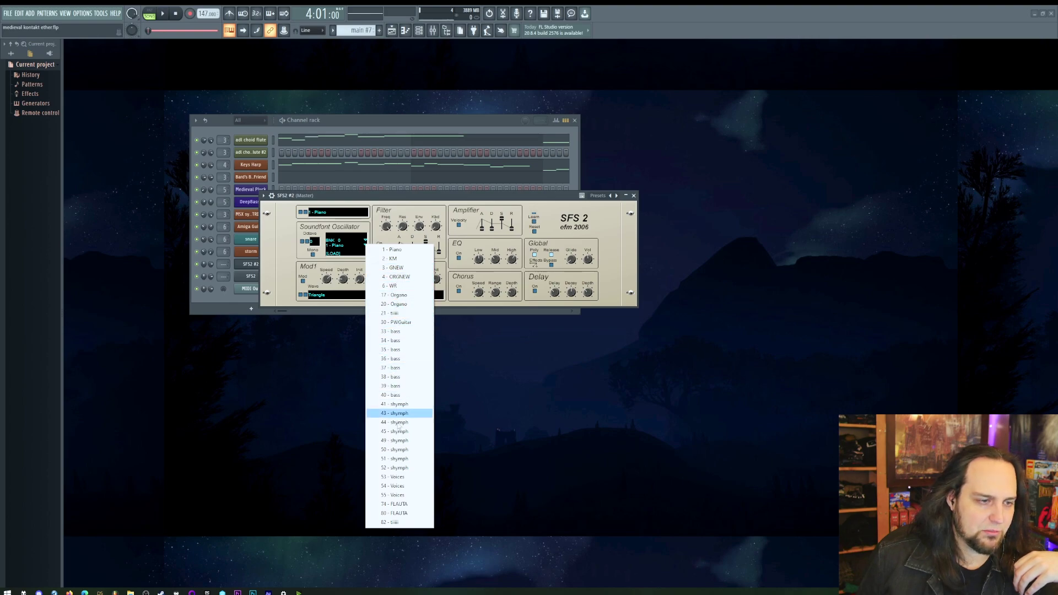
pyautogui.click(401, 504)
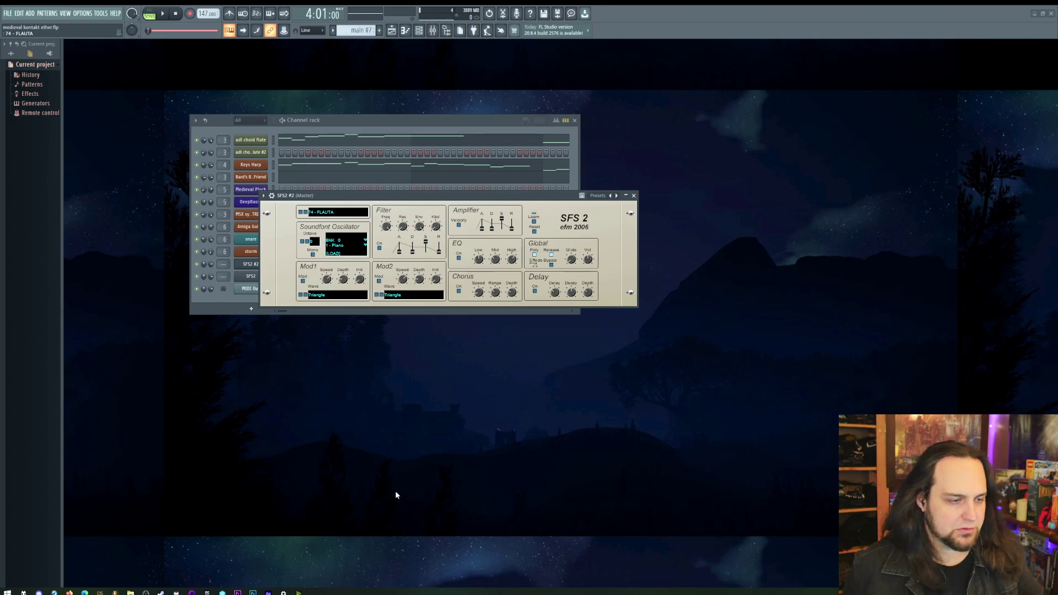
# - Move the SFS2 #2 plugin window lower over the channel rack and choose the soundfont's 80 - FLAUTA preset
pyautogui.moveTo(468, 200); pyautogui.dragTo(453, 230)
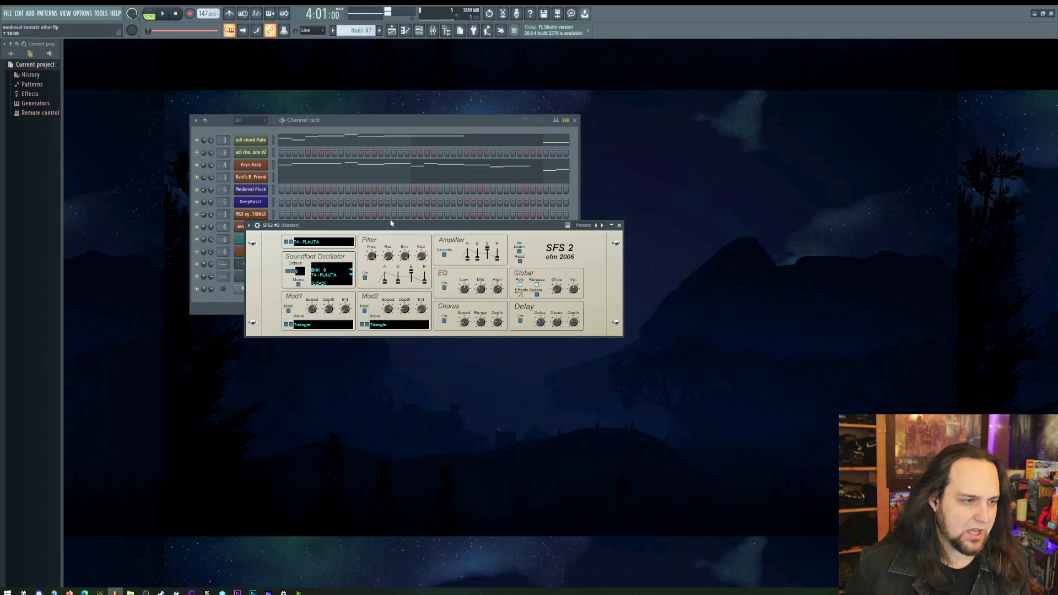
pyautogui.moveTo(391, 223); pyautogui.dragTo(439, 241)
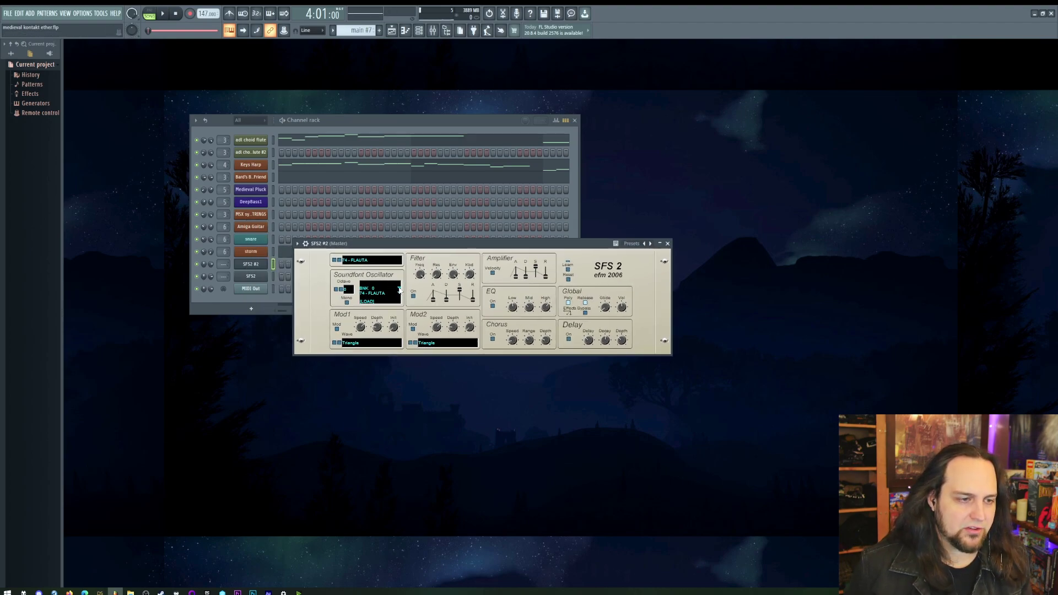
pyautogui.click(400, 289)
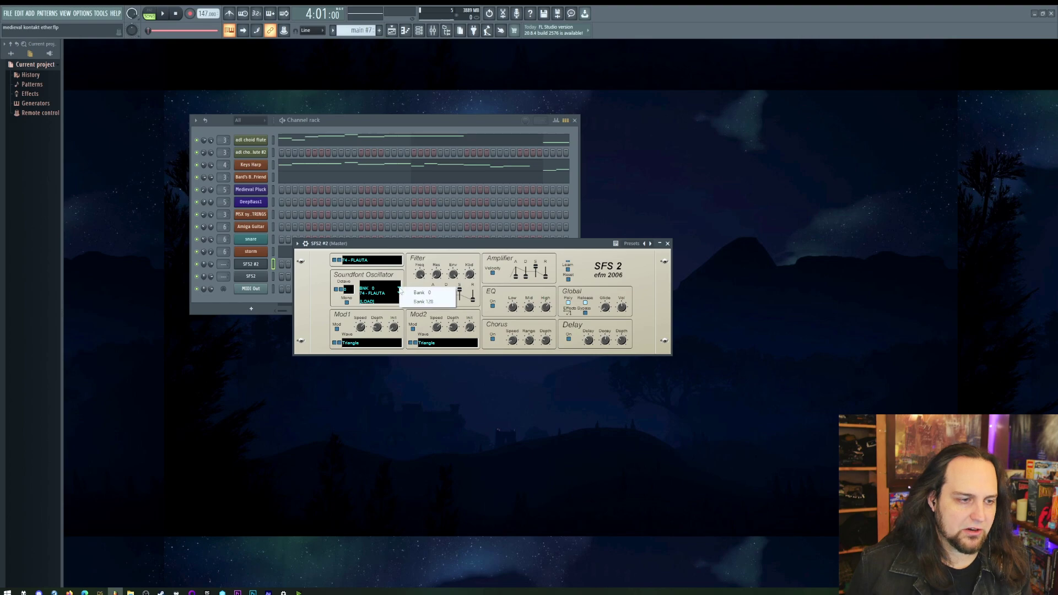
pyautogui.click(433, 303)
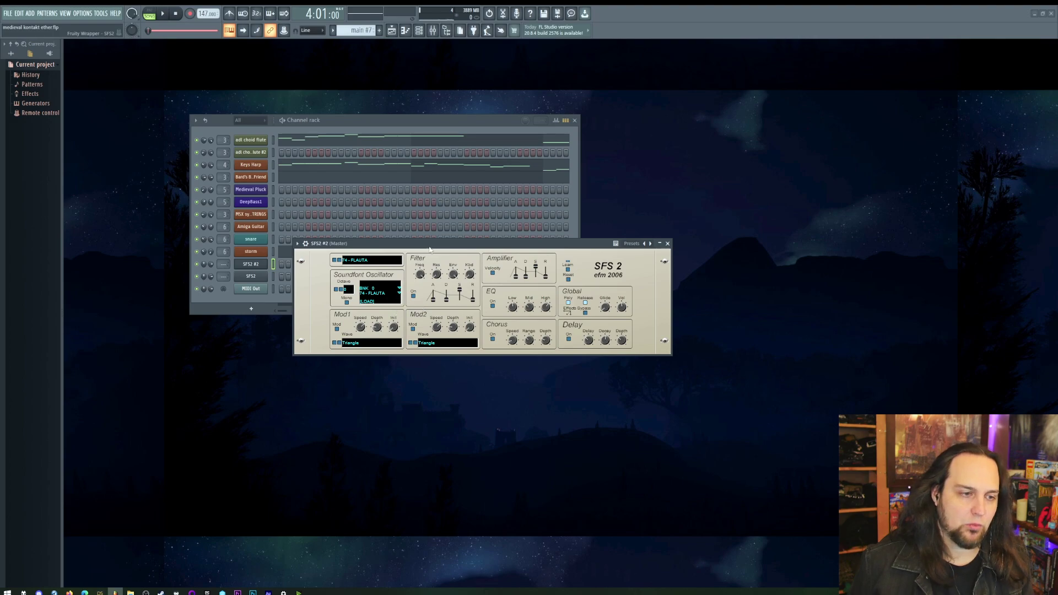
pyautogui.moveTo(398, 298); pyautogui.dragTo(398, 316)
pyautogui.click(401, 313)
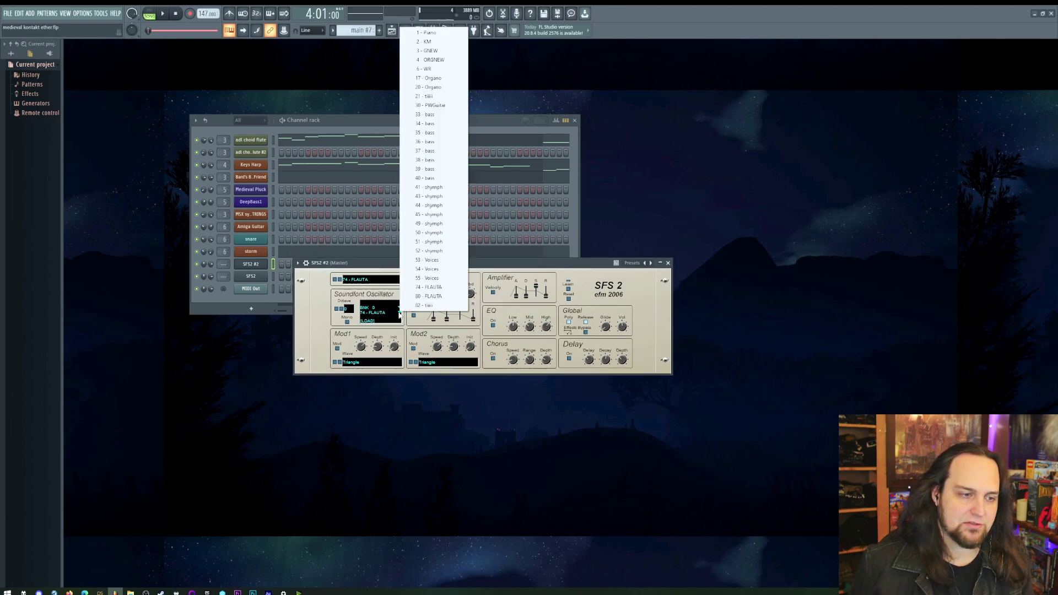
pyautogui.click(449, 295)
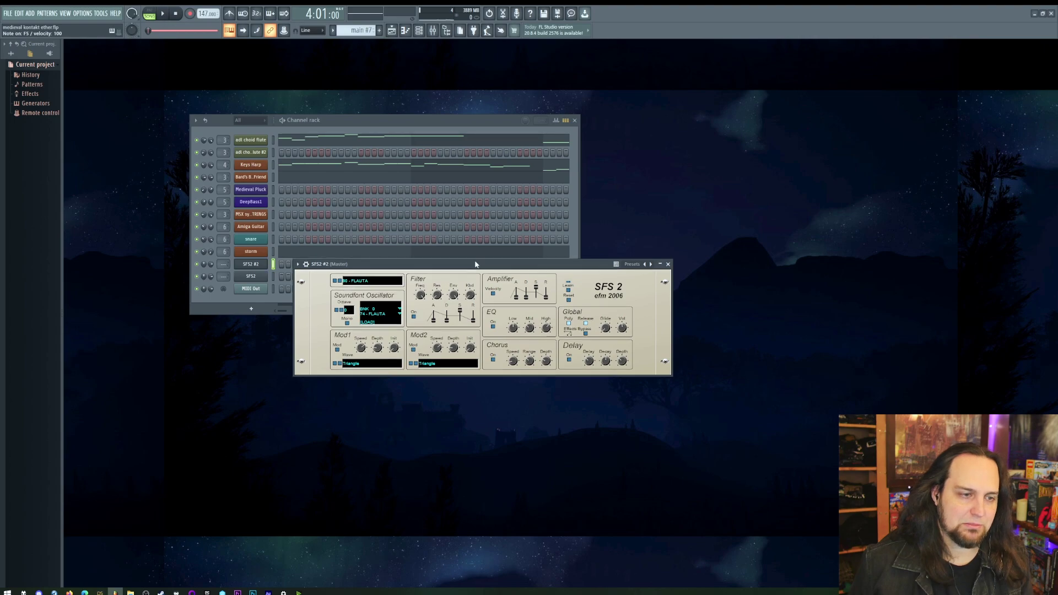
# - Switch SFS2 #2 to bank 128 with the 1 - DRUMS preset and move its window below the channel rack
pyautogui.click(399, 309)
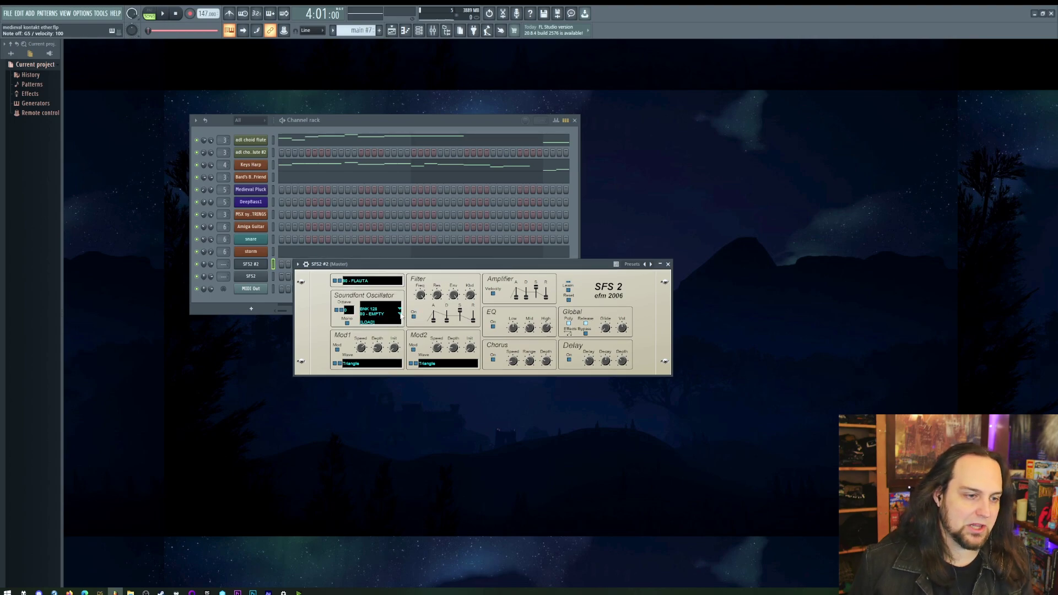
pyautogui.click(401, 317)
pyautogui.click(418, 320)
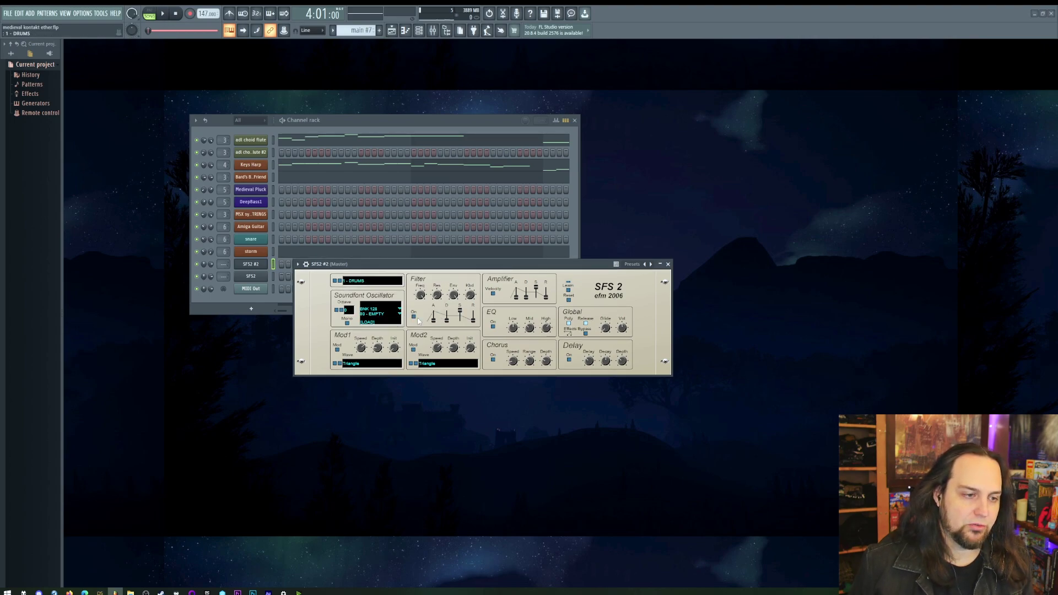
pyautogui.moveTo(390, 271); pyautogui.dragTo(383, 320)
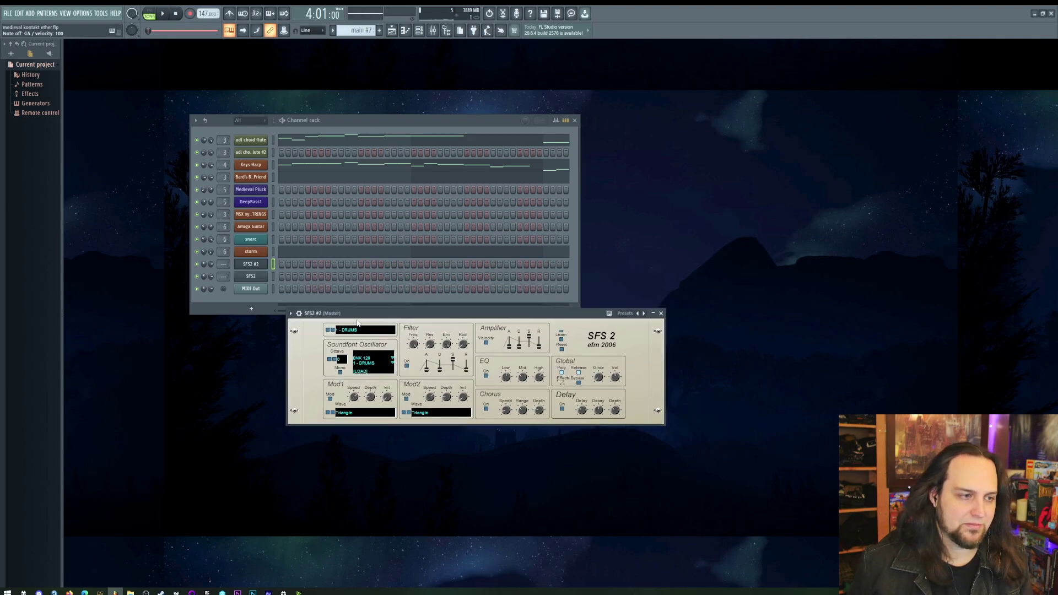
# - Open the piano roll for the SFS2 #2 channel and audition drum sounds on the lower keys
pyautogui.rightClick(266, 262)
pyautogui.click(308, 270)
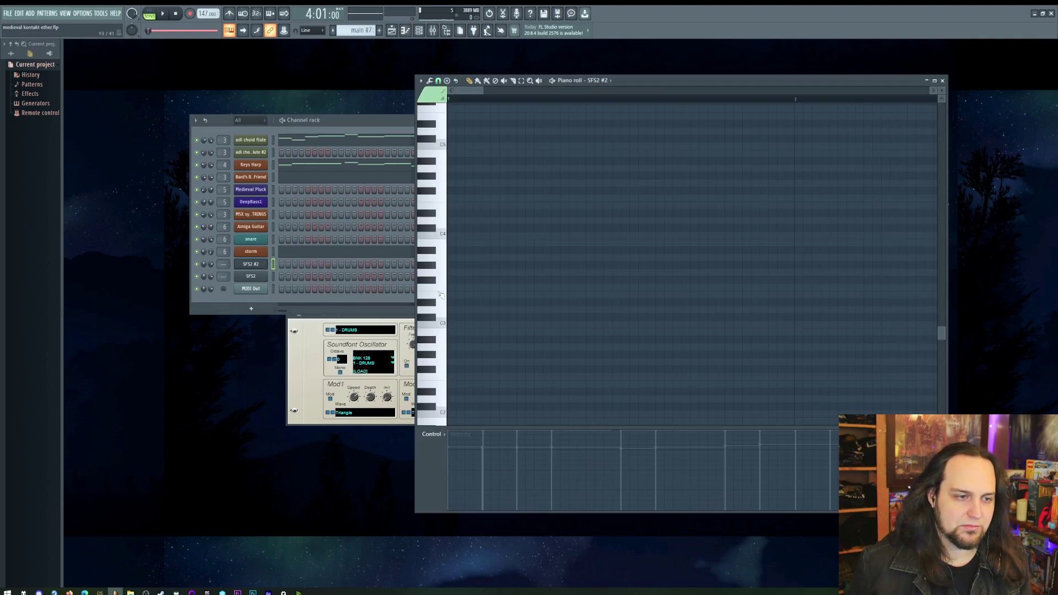
pyautogui.scroll(-3, 436, 331)
pyautogui.click(441, 342)
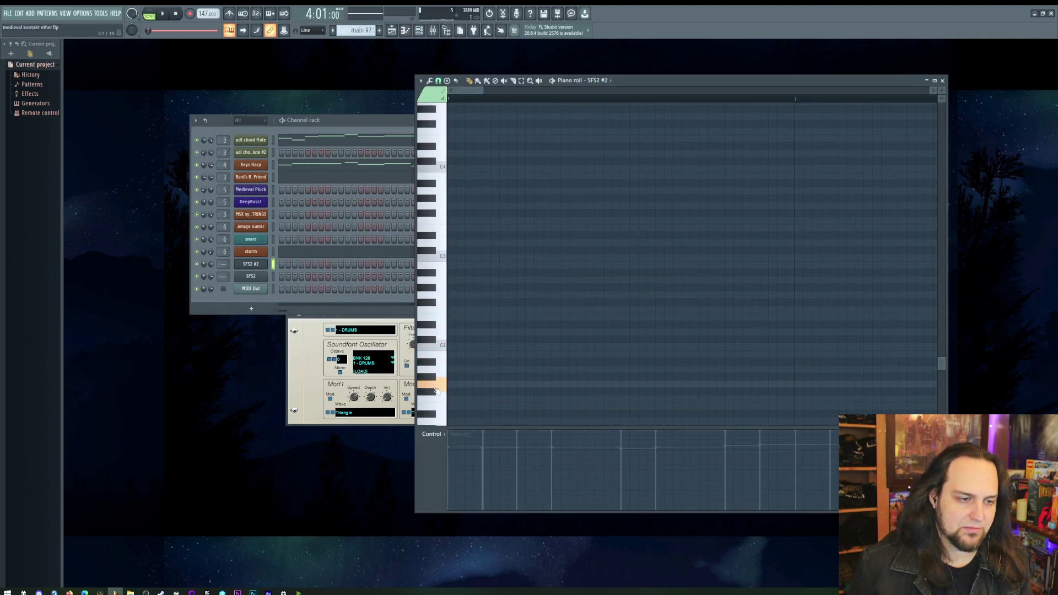
pyautogui.scroll(-2, 439, 341)
pyautogui.click(439, 199)
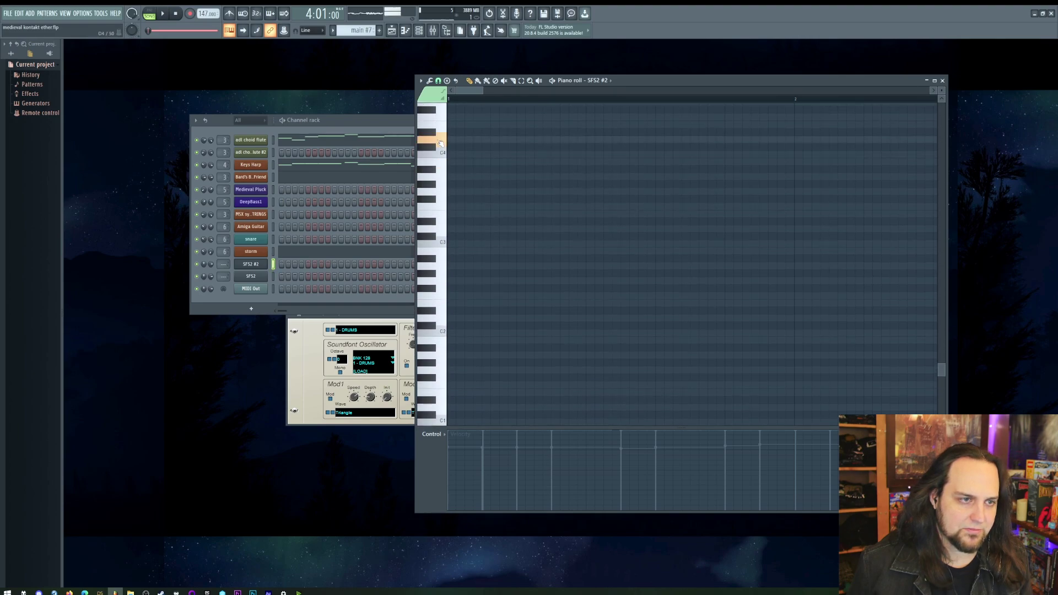
# - Audition the drum sounds on the C4 and D#4 keys of the SFS2 #2 piano roll
pyautogui.scroll(5, 437, 201)
pyautogui.click(437, 200)
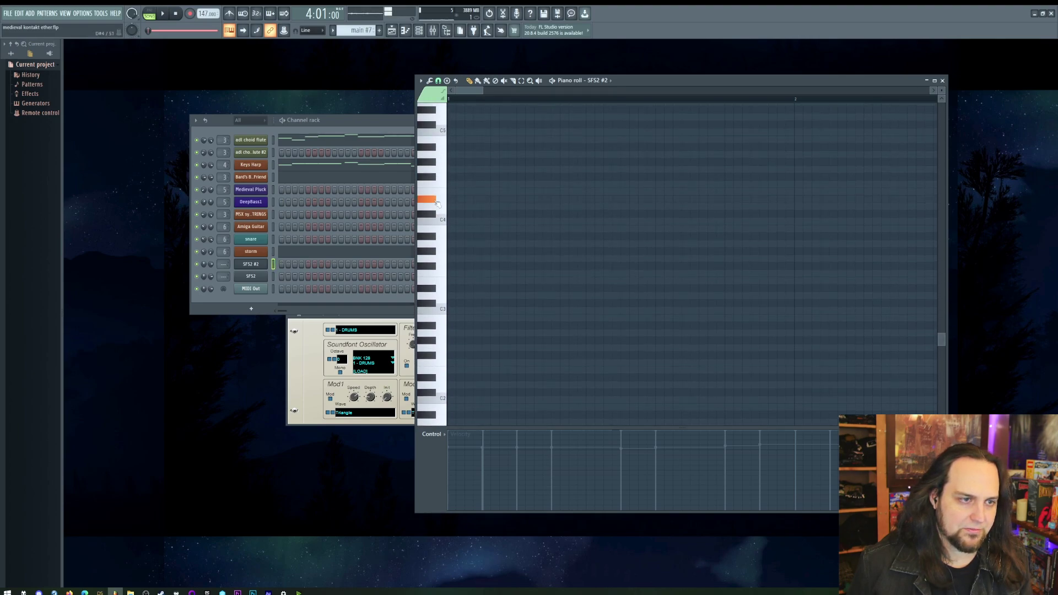
pyautogui.click(441, 220)
pyautogui.click(442, 220)
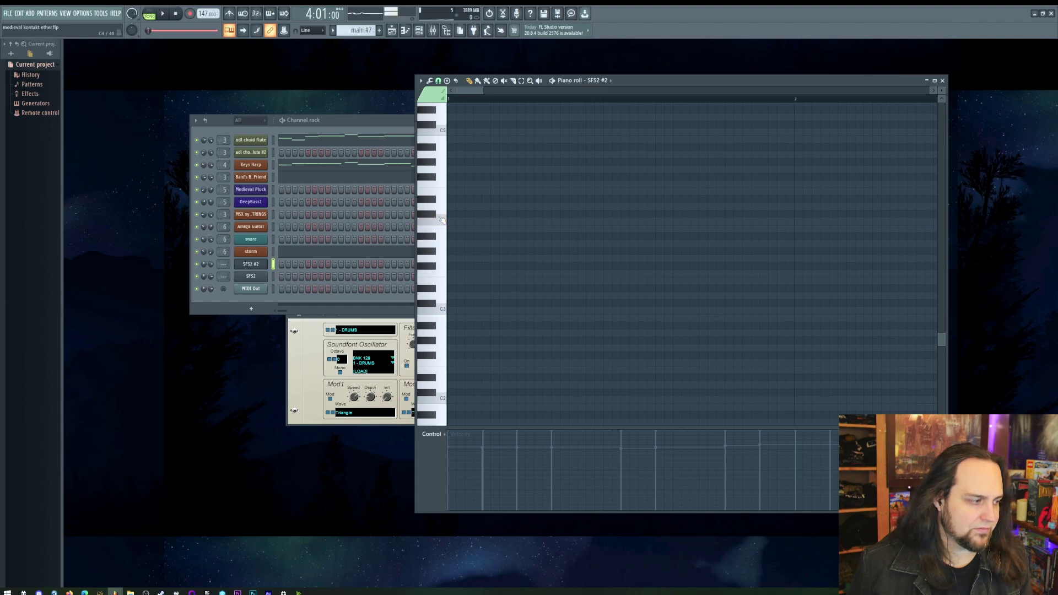
pyautogui.click(433, 199)
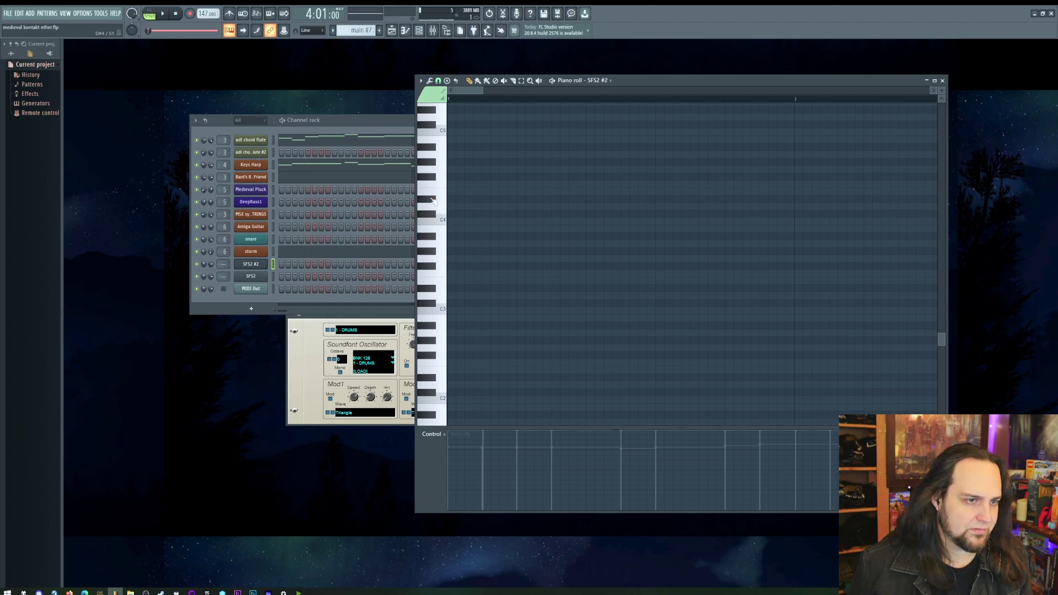
pyautogui.click(433, 200)
pyautogui.click(445, 220)
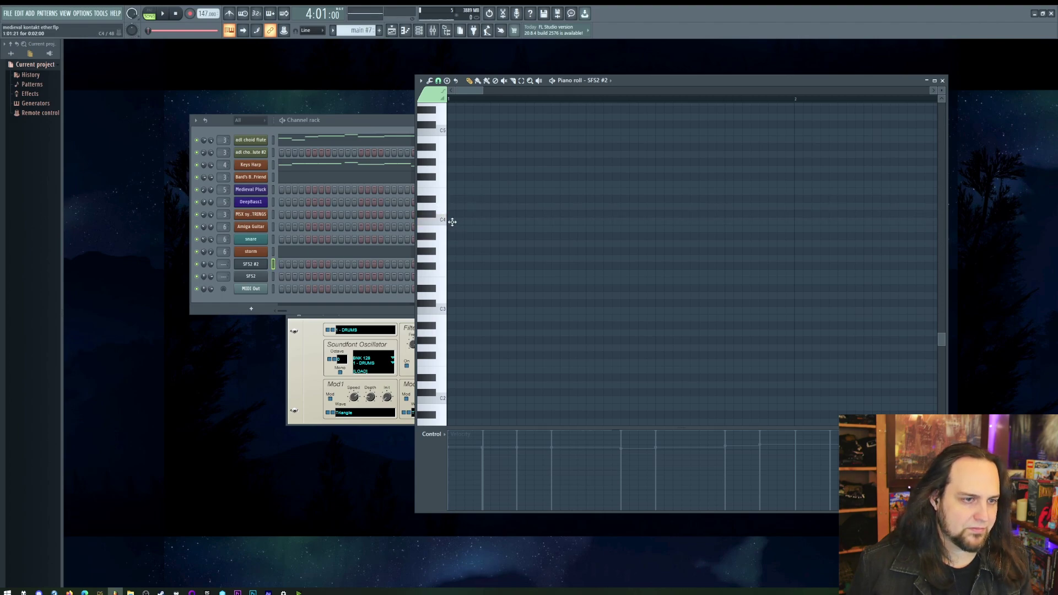
# - Try a two-note beat on C4 and F4 in the SFS2 #2 piano roll and play it back
pyautogui.click(452, 222)
pyautogui.click(520, 185)
pyautogui.press('space')
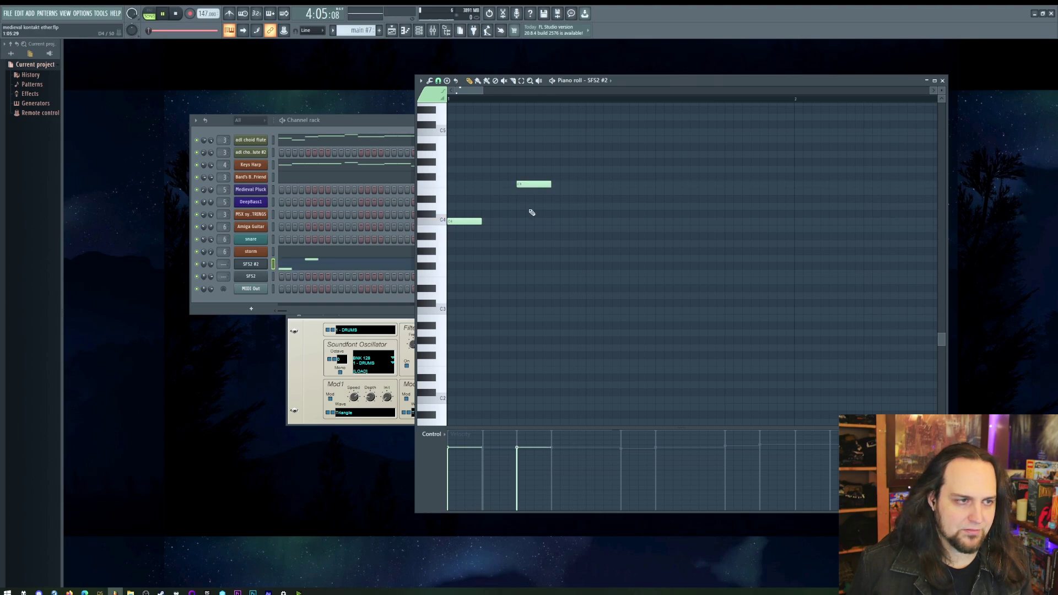
pyautogui.press('space')
pyautogui.press('F7')
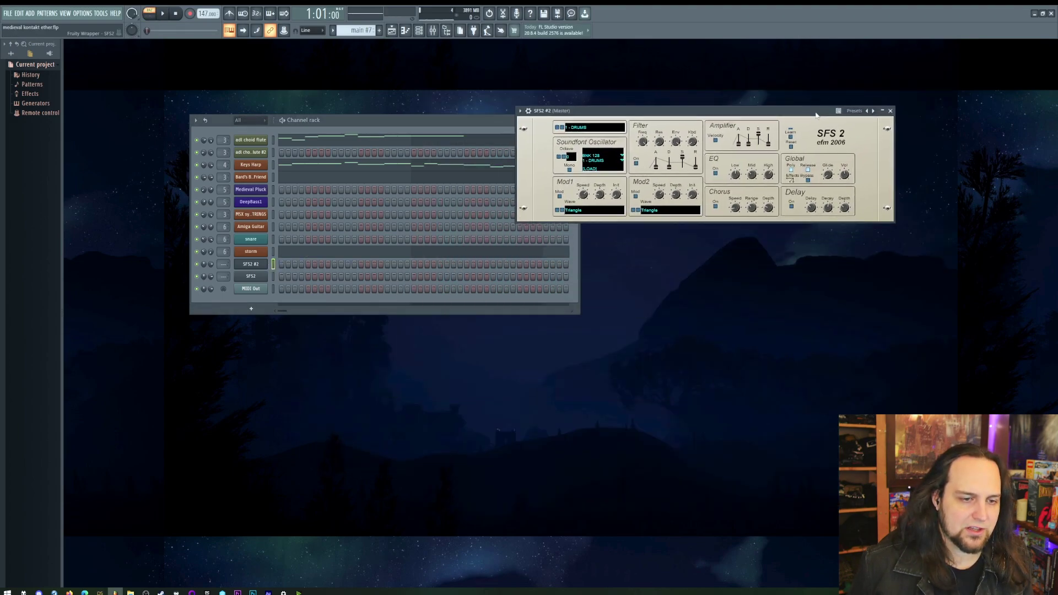
# - In the testing pattern's SFS2 #2 piano roll, enter consecutive one-step notes C6, D6, D#6, G#6 and G6
pyautogui.click(689, 166)
pyautogui.click(674, 170)
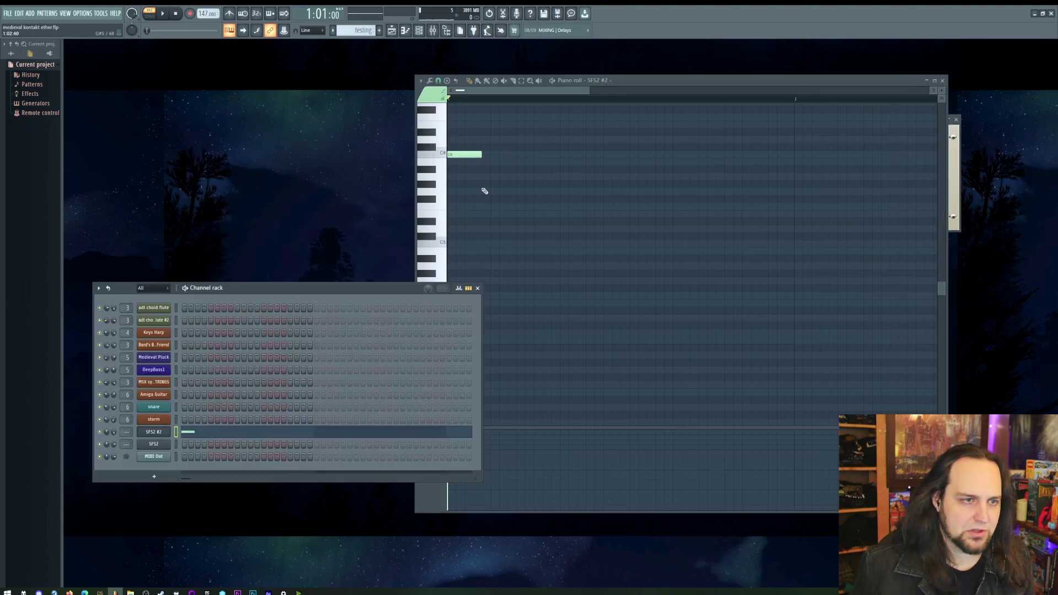
pyautogui.moveTo(463, 155); pyautogui.dragTo(488, 200)
pyautogui.click(466, 206)
pyautogui.click(478, 199)
pyautogui.click(502, 161)
pyautogui.click(519, 169)
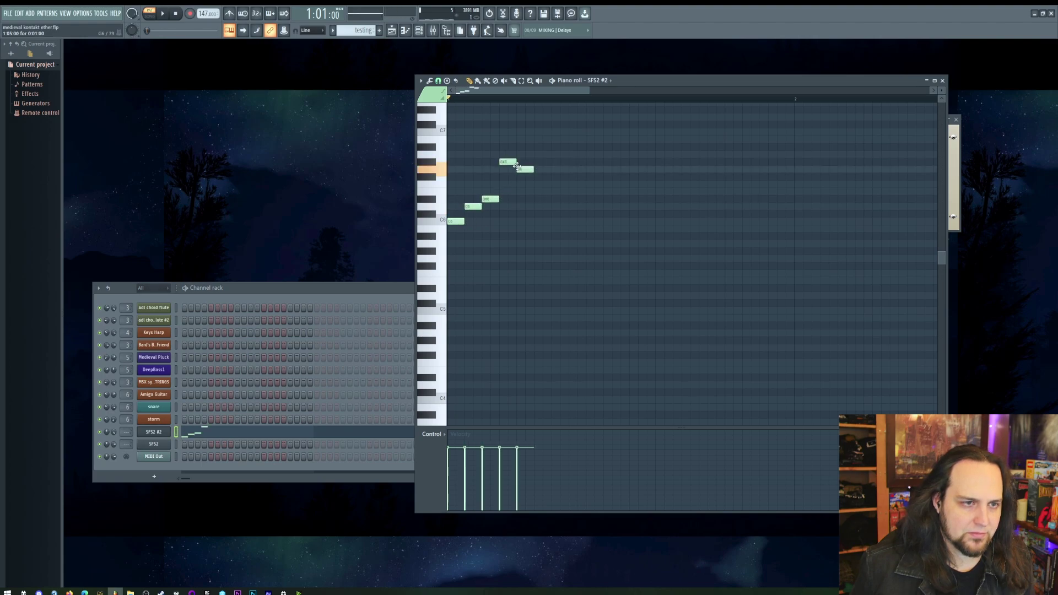
# - Complete the eight-note melody with D#6, F6 and C#6, and play it at a tempo of 93
pyautogui.click(537, 199)
pyautogui.click(554, 184)
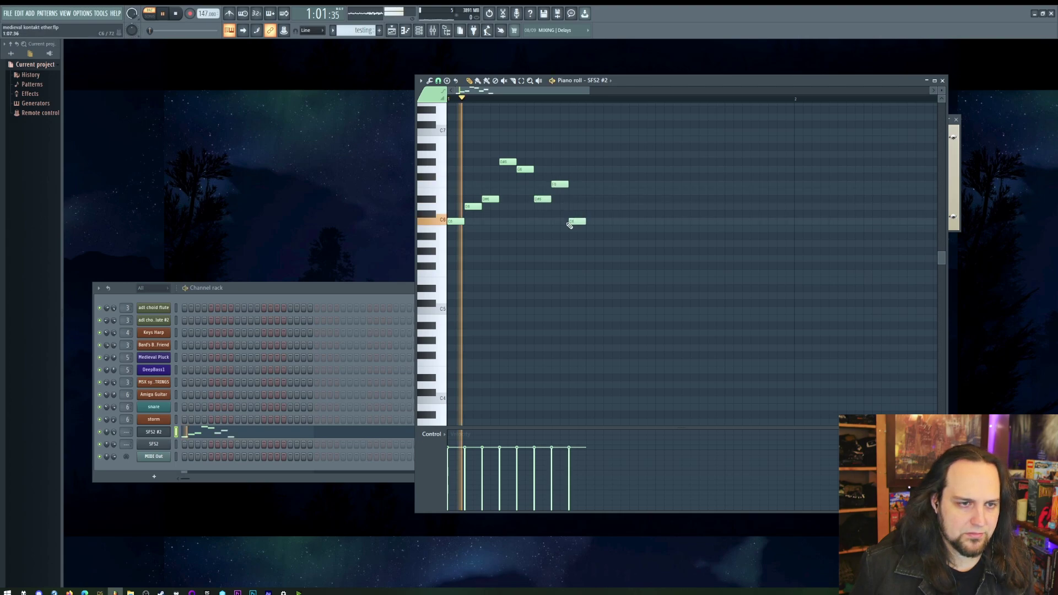
pyautogui.moveTo(571, 221)
pyautogui.mouseDown()
pyautogui.moveTo(567, 206)
pyautogui.moveTo(572, 219)
pyautogui.mouseUp()
pyautogui.click(569, 212)
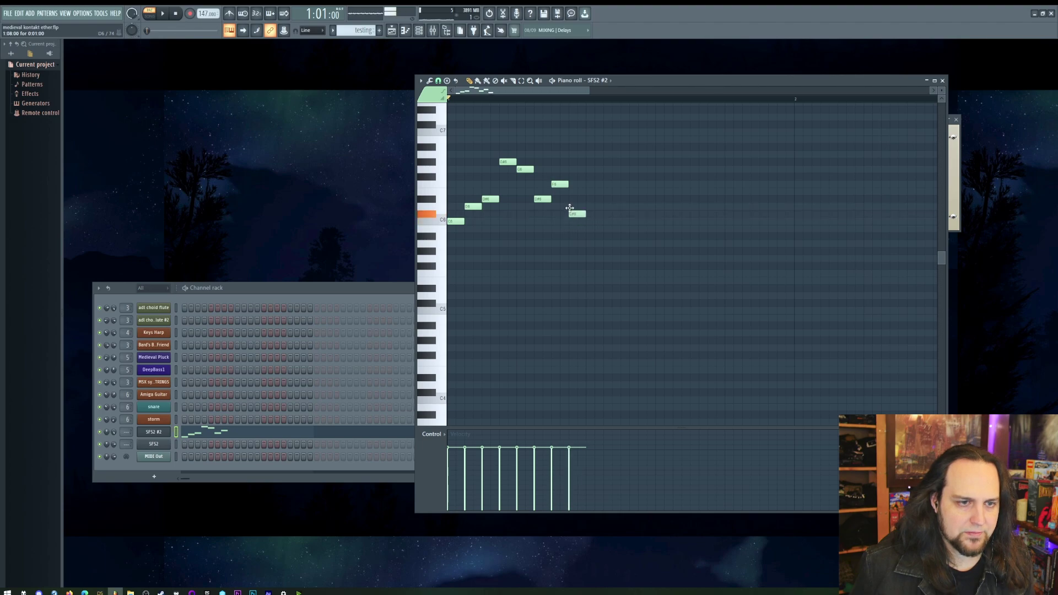
pyautogui.press('space')
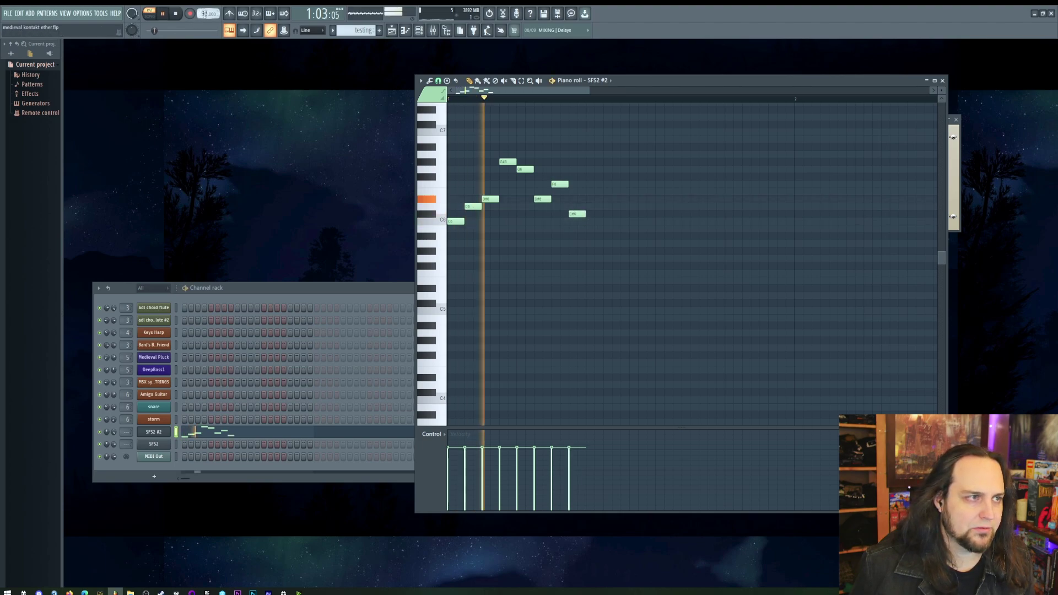
pyautogui.press('space')
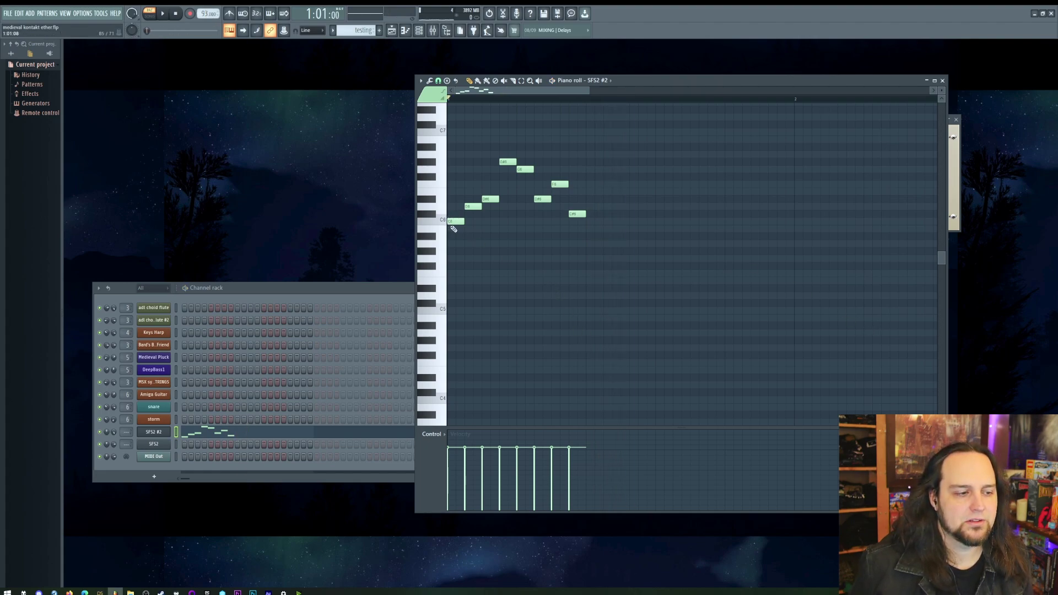
# - Duplicate the eight-note melody directly after itself and play bar 1 as the selected range
pyautogui.hotkey('ctrl', 'a')
pyautogui.moveTo(451, 223); pyautogui.dragTo(589, 223)
pyautogui.press('space')
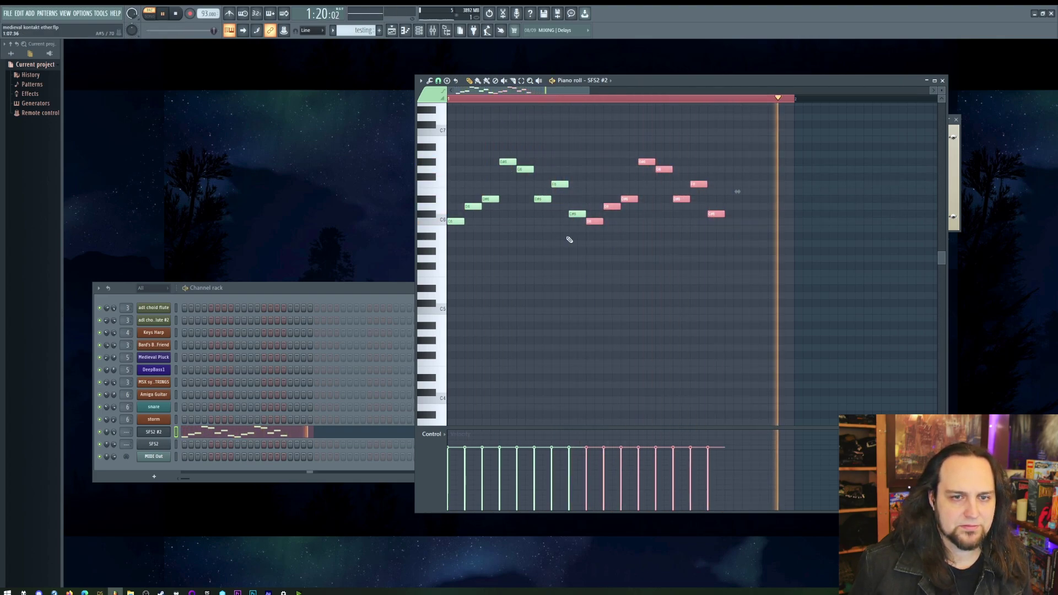
pyautogui.press('space')
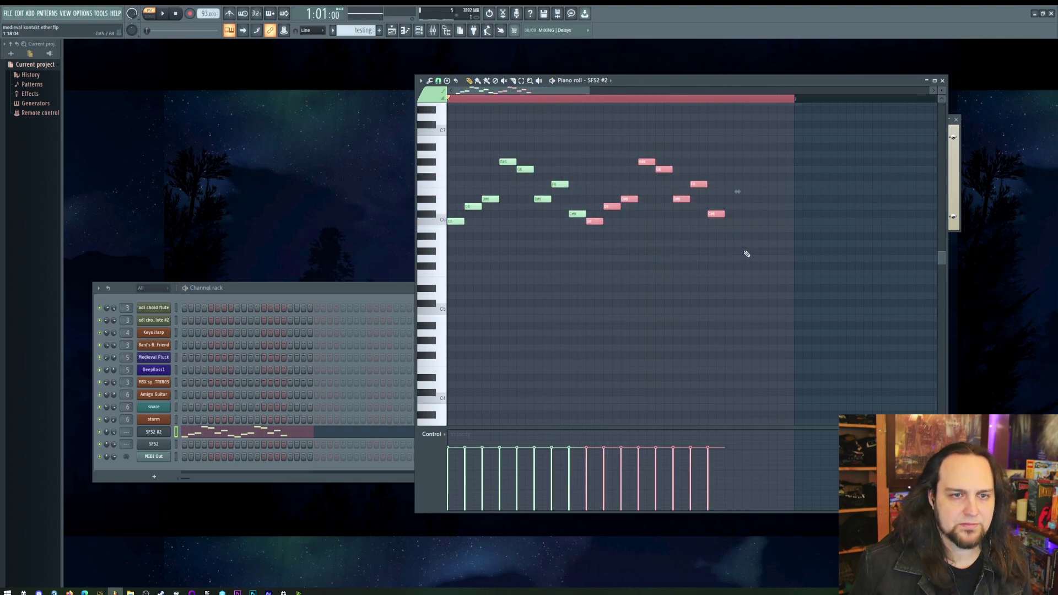
# - Fill the rest of bar 1 with one-step notes D6, D#6, G#6 and B6, and play the full melody
pyautogui.click(728, 206)
pyautogui.click(746, 199)
pyautogui.click(762, 154)
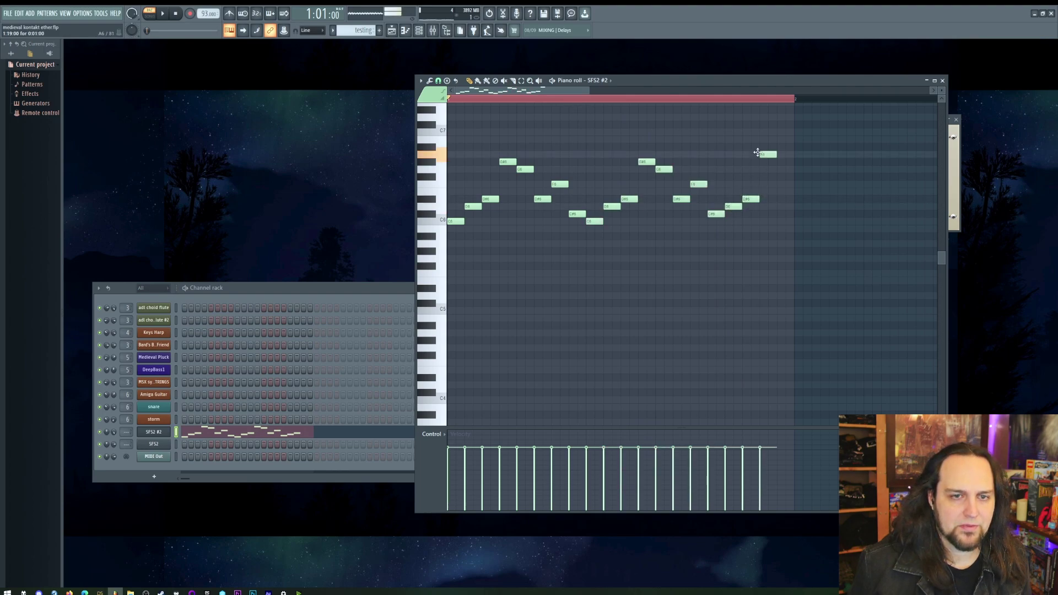
pyautogui.moveTo(771, 154); pyautogui.dragTo(781, 144)
pyautogui.click(781, 133)
pyautogui.press('space')
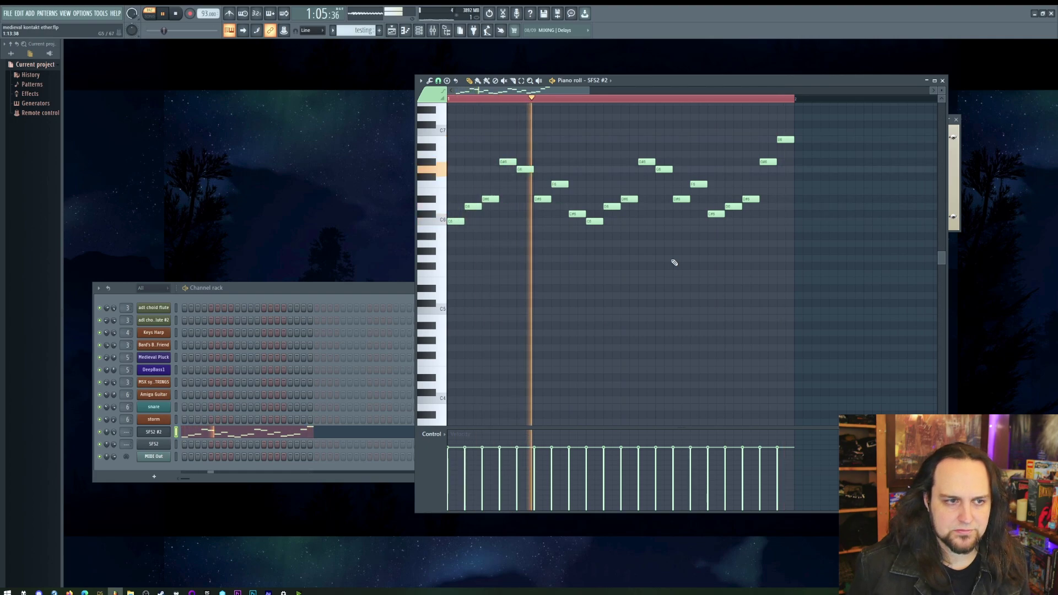
pyautogui.press('space')
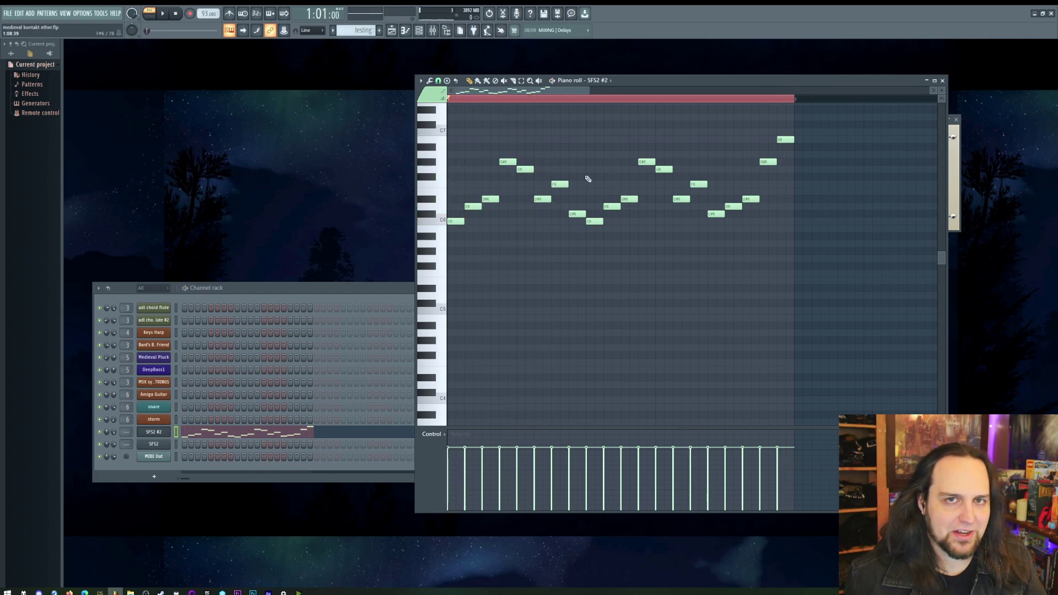
# - Audition individual piano roll keys from C6 up to E6 on the SFS2 #2 channel
pyautogui.click(435, 225)
pyautogui.click(433, 212)
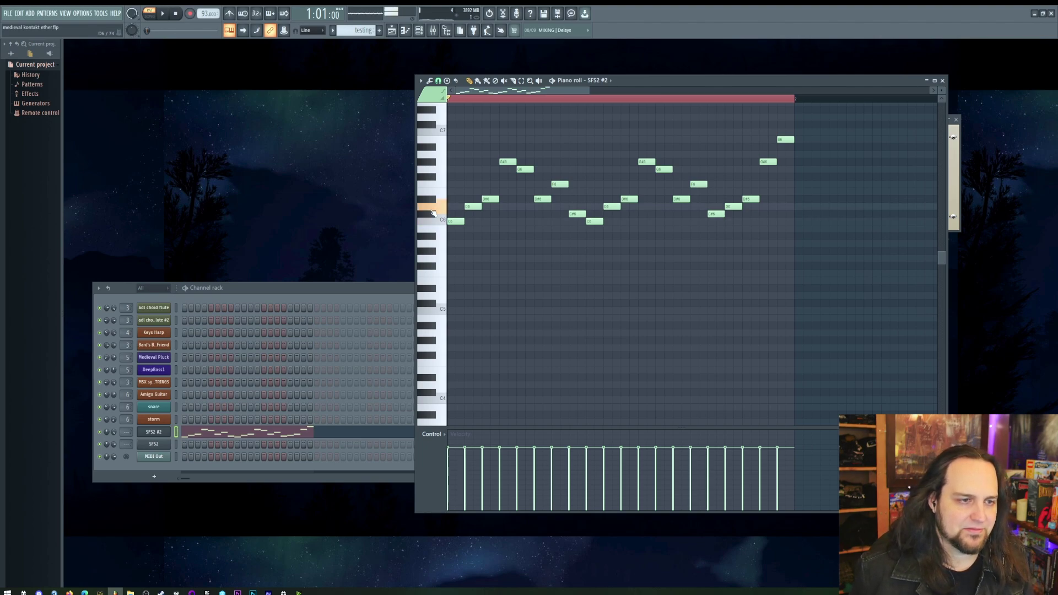
pyautogui.click(429, 201)
pyautogui.click(429, 193)
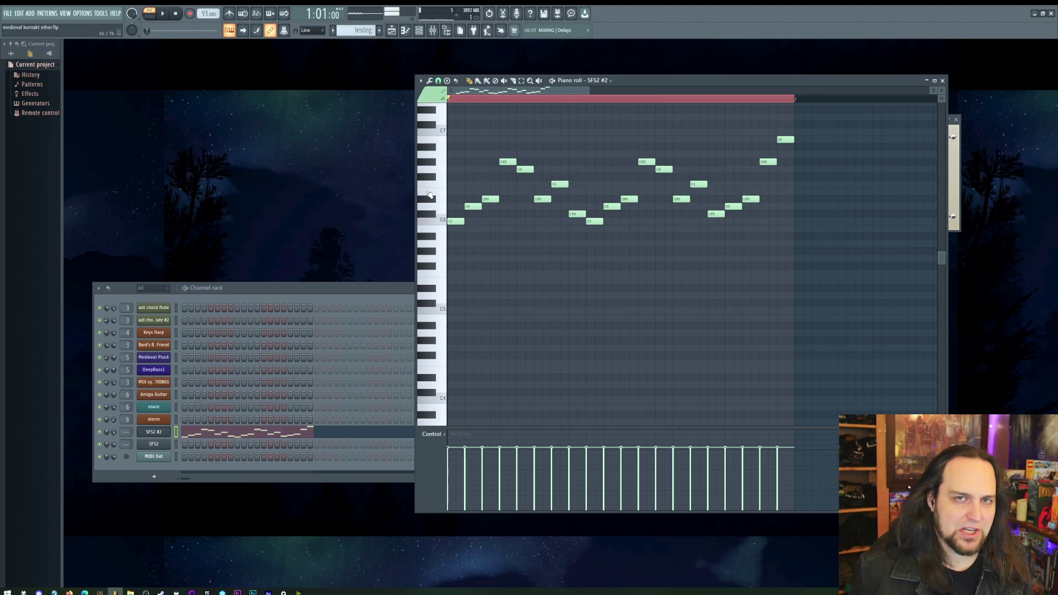
pyautogui.click(438, 225)
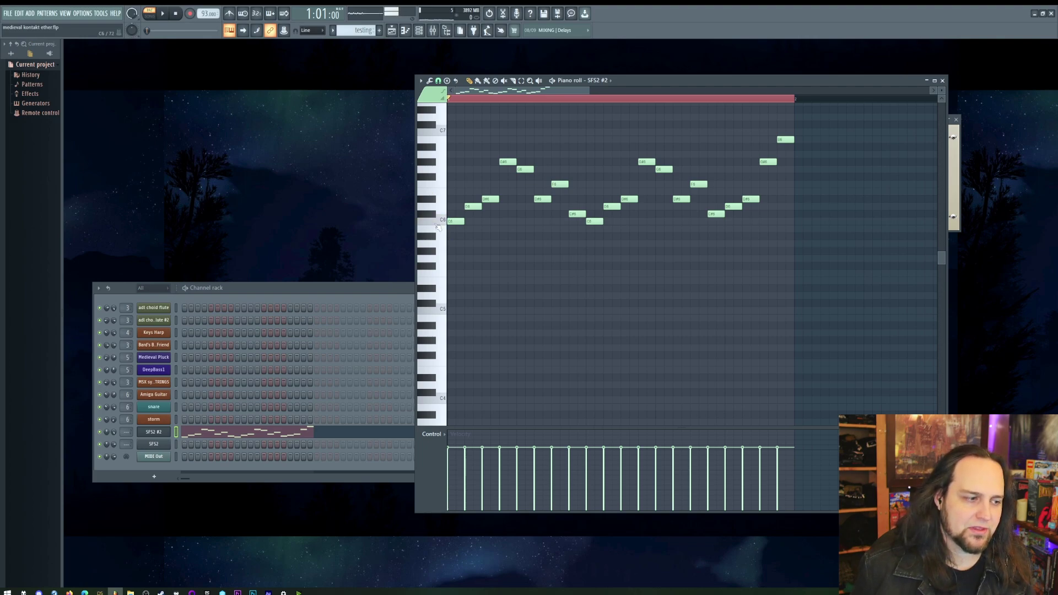
pyautogui.click(441, 212)
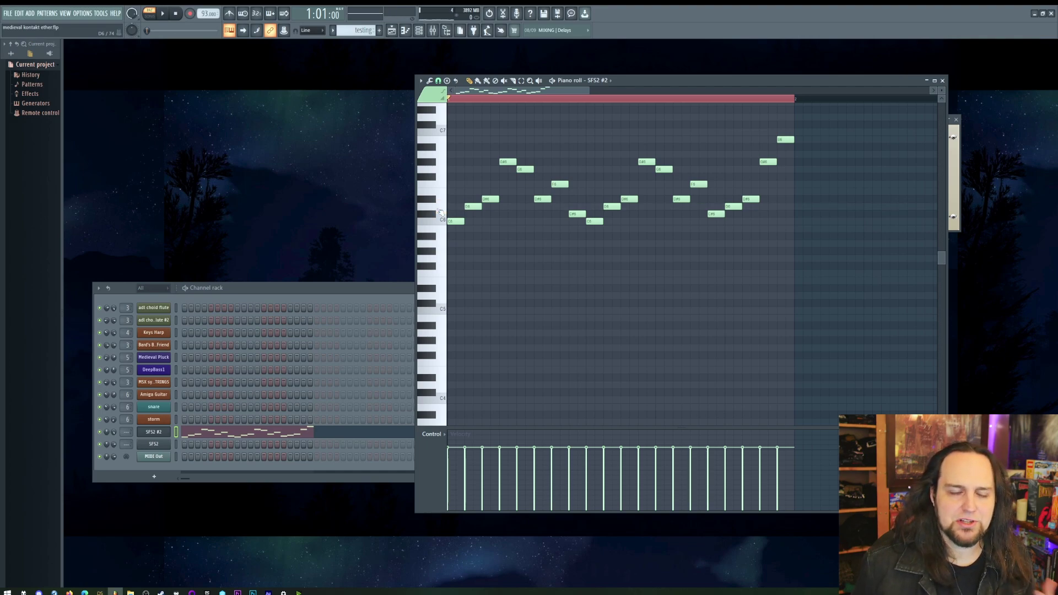
# - Move the channel rack slightly higher and switch to the browser's SFS 2 page on Plugins4Free
pyautogui.moveTo(223, 293); pyautogui.dragTo(232, 274)
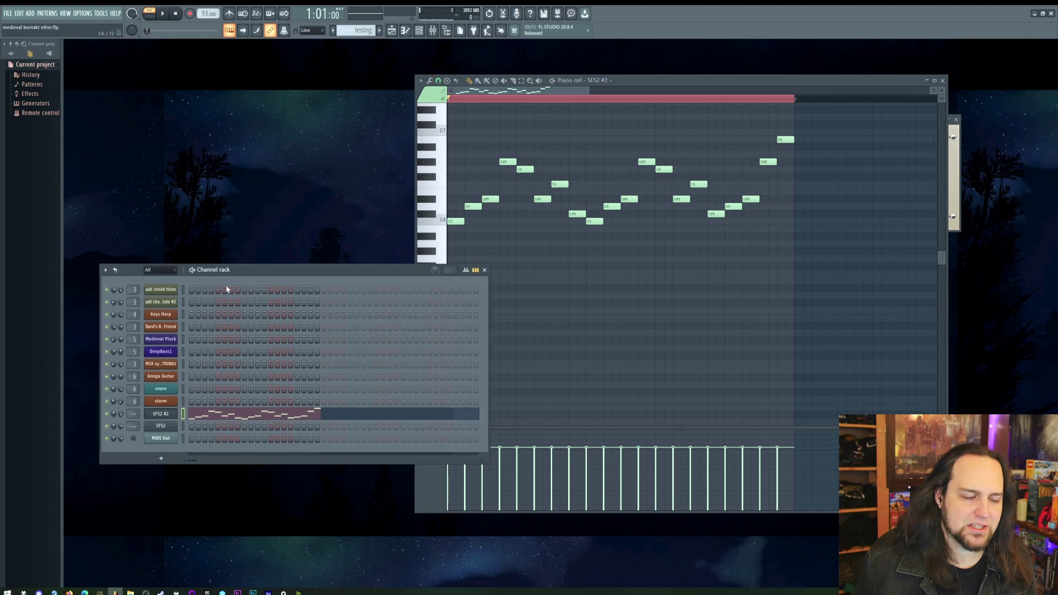
pyautogui.moveTo(69, 591)
pyautogui.click(94, 562)
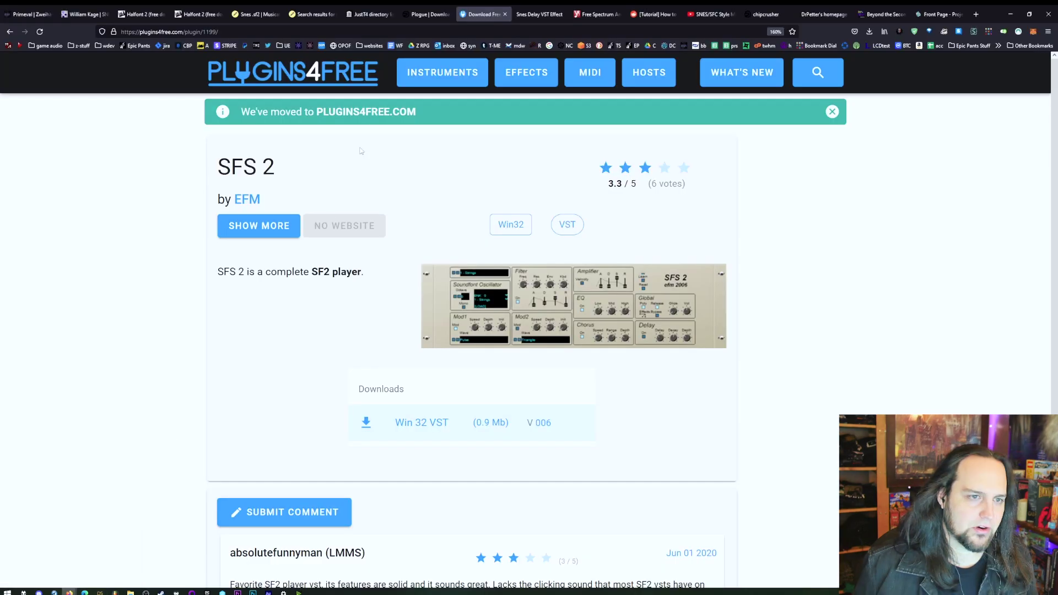
# - View the Snes Delay VST page and read the Reddit tutorial on recreating SNES reverb, placing the tutorial's tab directly after the Snes Delay tab
pyautogui.click(533, 15)
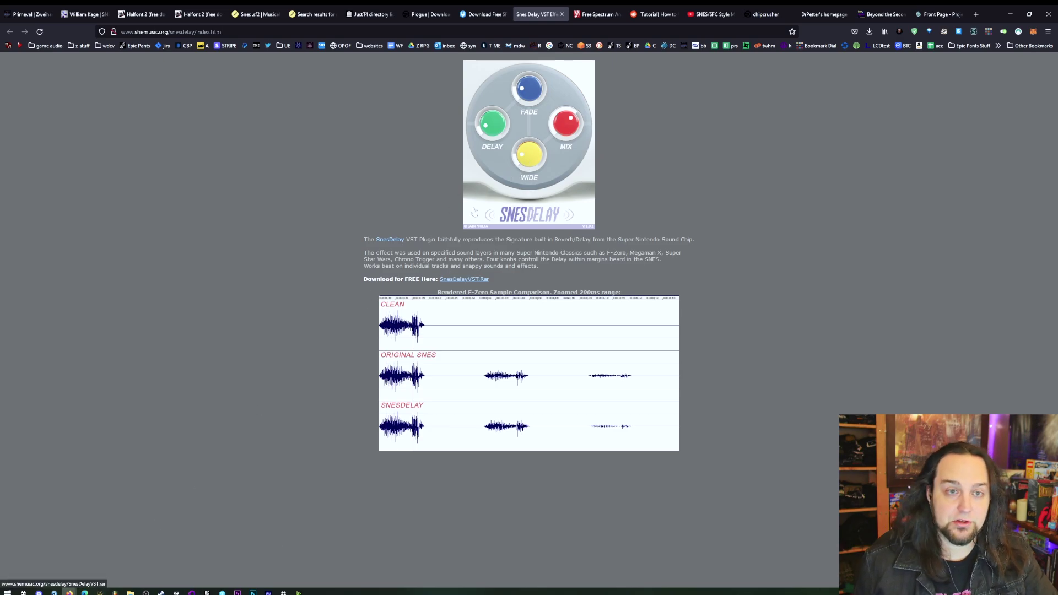
pyautogui.moveTo(114, 592)
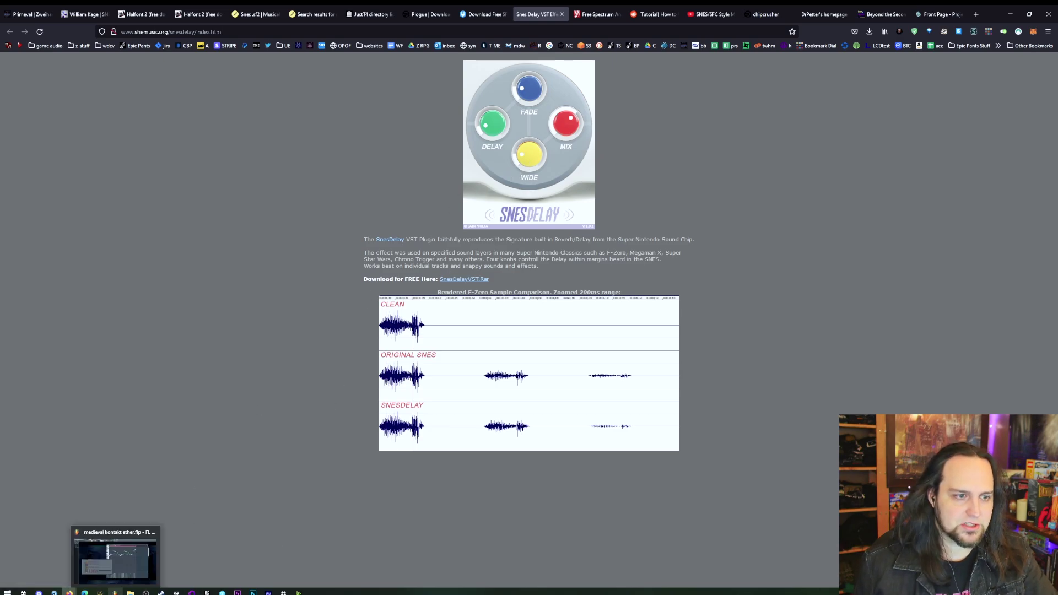
pyautogui.click(597, 17)
pyautogui.moveTo(653, 15); pyautogui.dragTo(598, 15)
pyautogui.scroll(2, 429, 289)
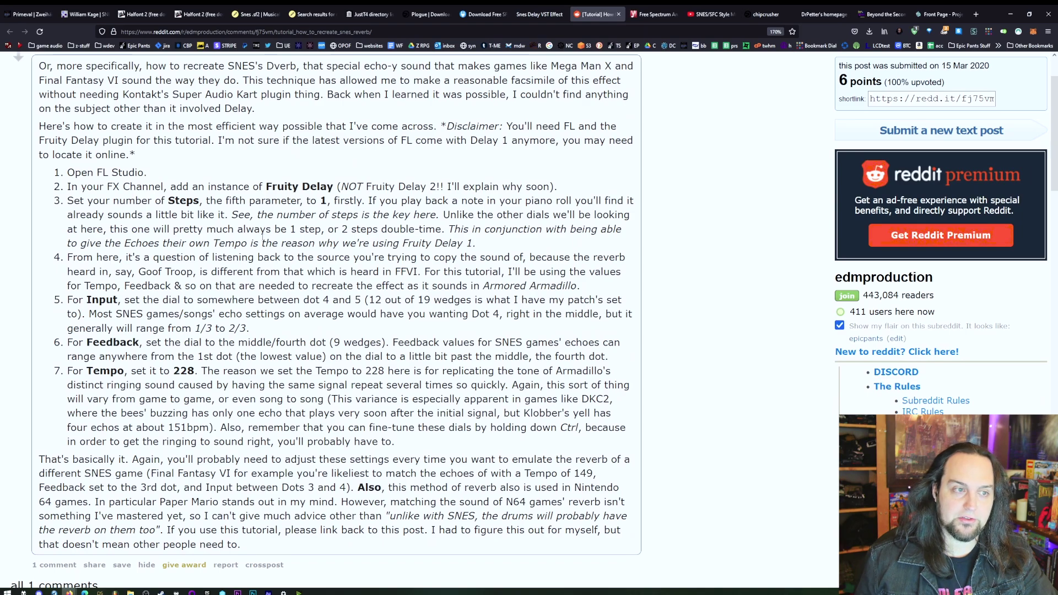
pyautogui.click(525, 18)
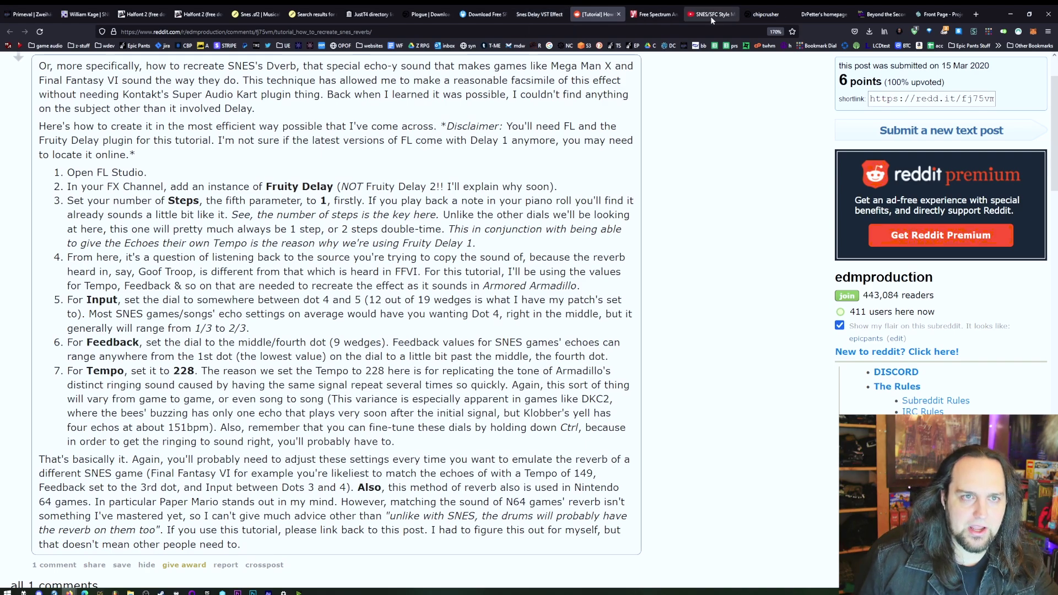
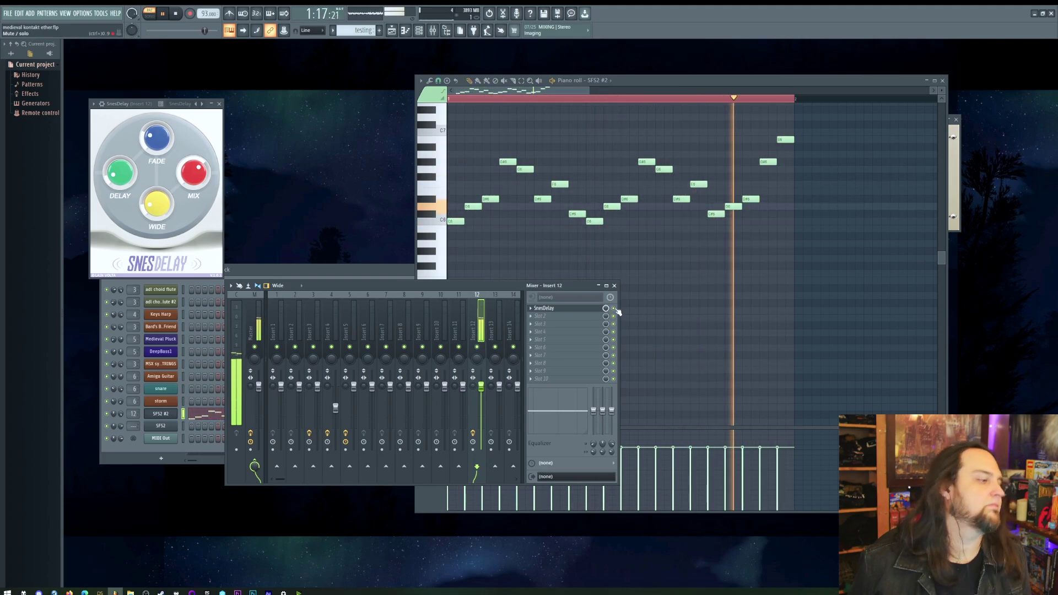
# - Play the melody through SnesDelay on mixer Insert 12, moving the mixer slightly higher before stopping playback
pyautogui.press('space')
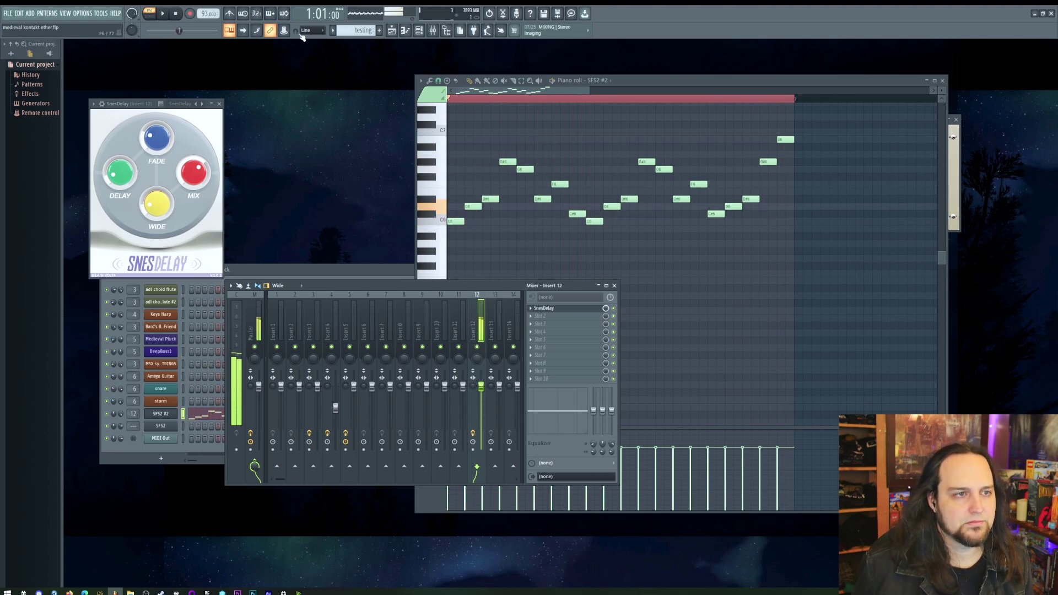
pyautogui.press('space')
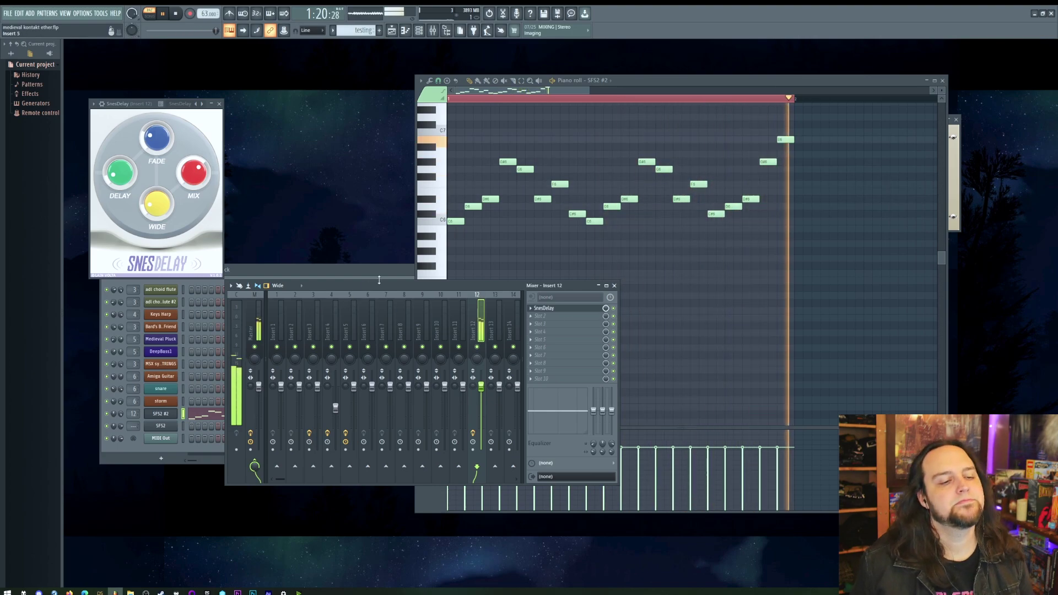
pyautogui.moveTo(382, 284); pyautogui.dragTo(395, 250)
pyautogui.press('space')
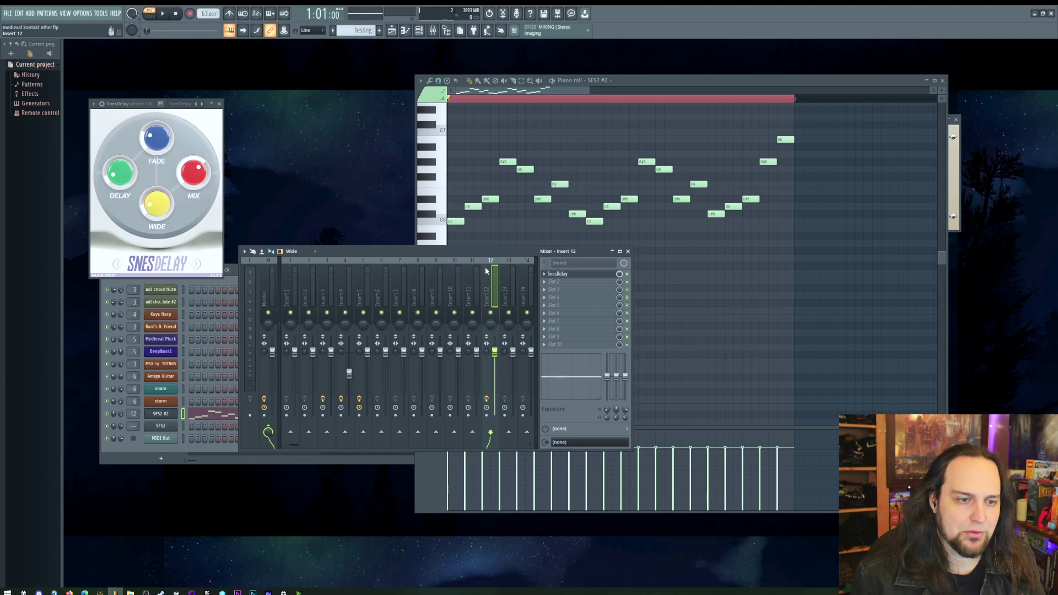
# - Add ValhallaVintageVerb to the second effect slot of Insert 12 and load its saved preset
pyautogui.click(561, 282)
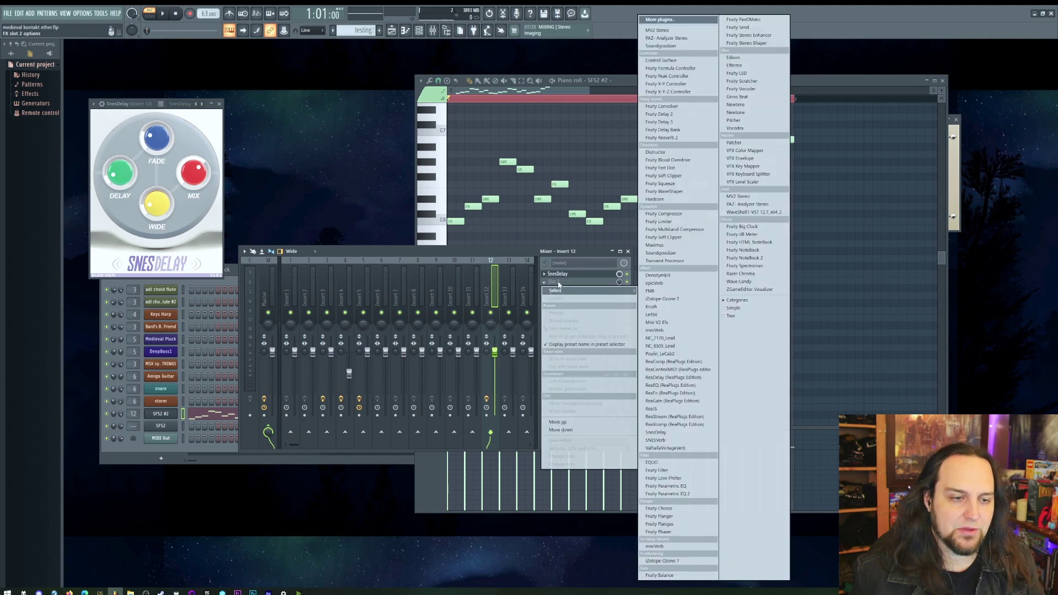
pyautogui.click(665, 448)
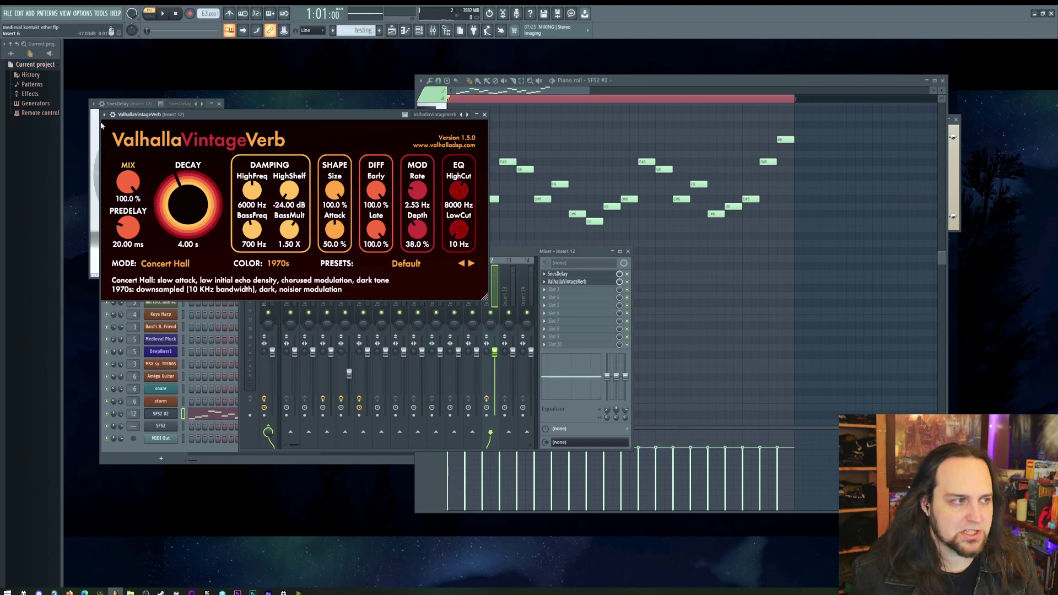
pyautogui.click(109, 114)
pyautogui.moveTo(182, 146)
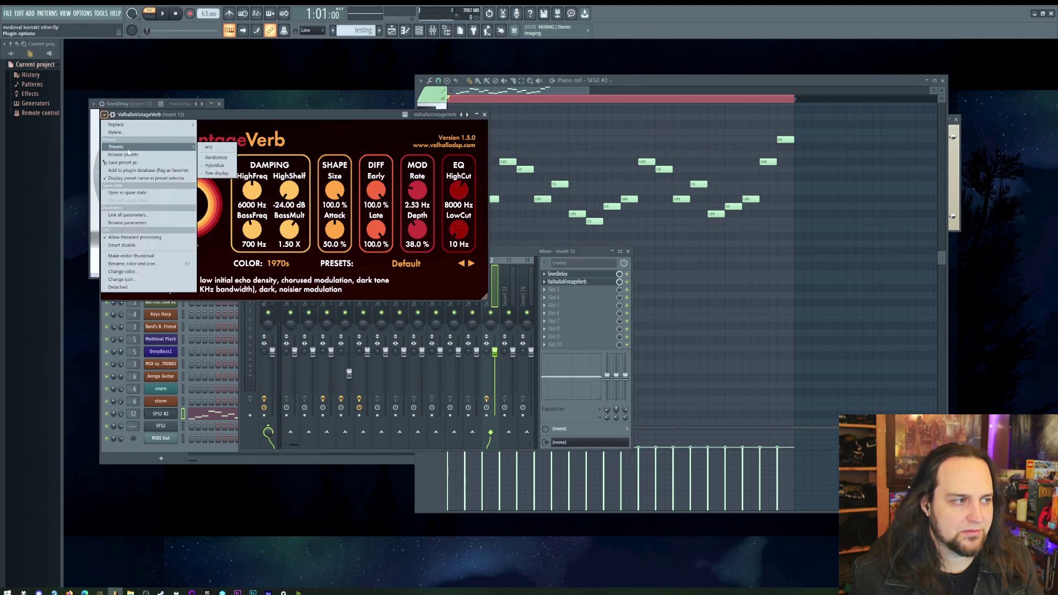
pyautogui.click(218, 147)
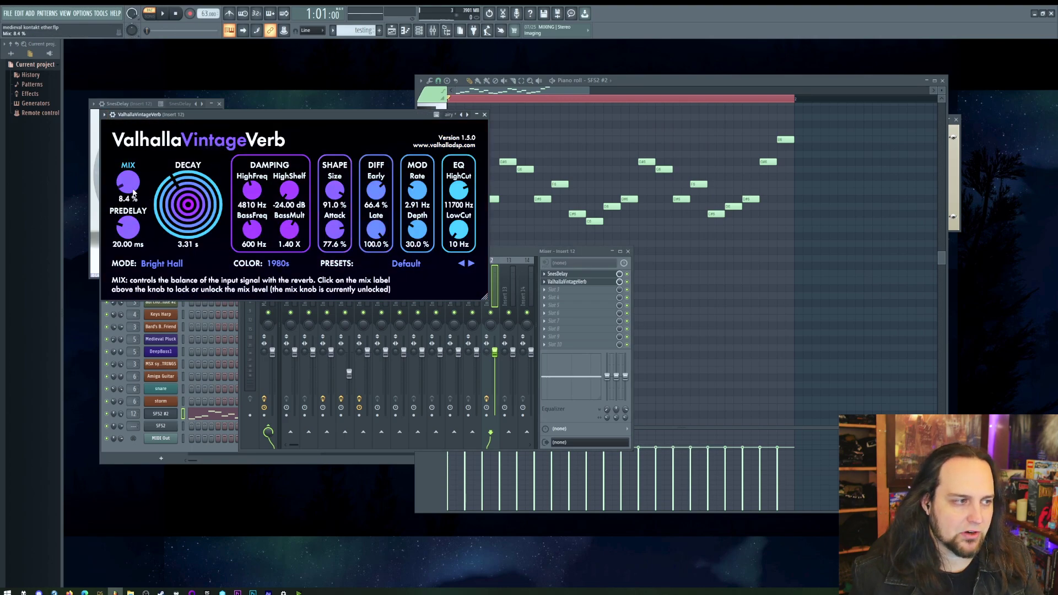
# - Play the melody while raising the ValhallaVintageVerb Mix to 13.2%, close the reverb window and stop playback
pyautogui.click(639, 83)
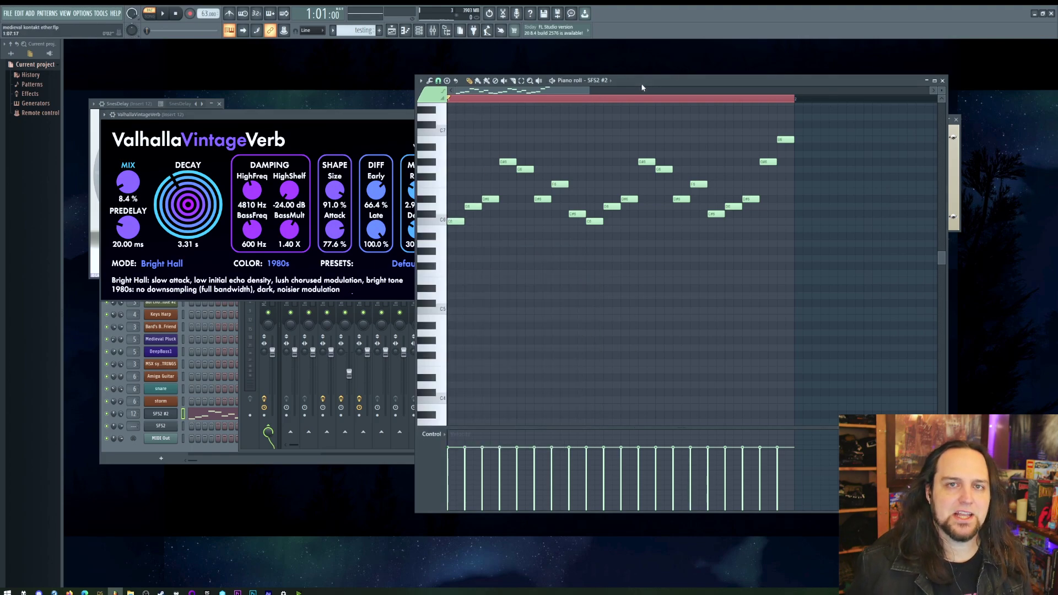
pyautogui.press('space')
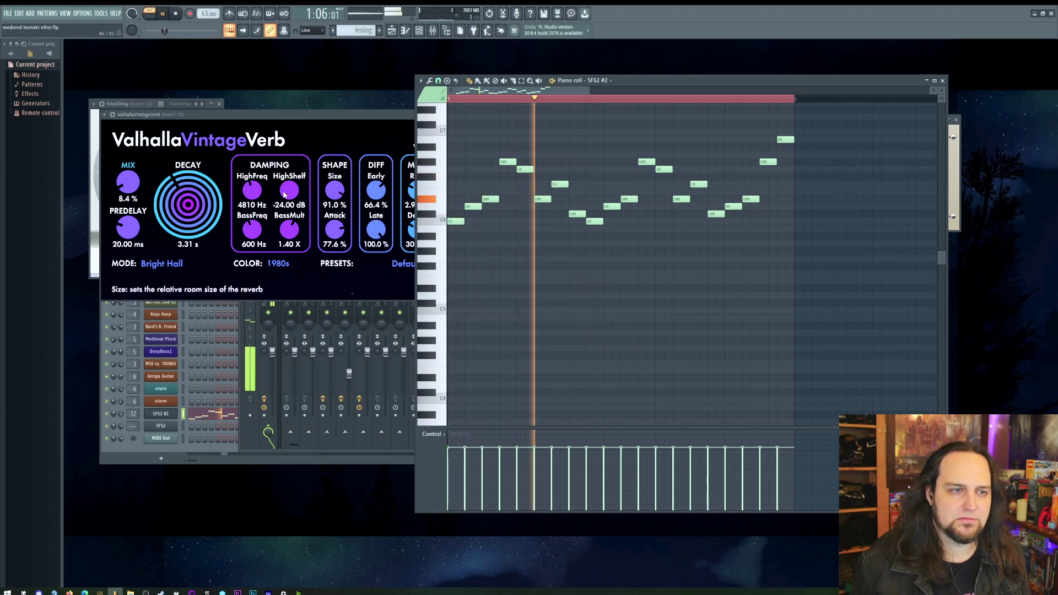
pyautogui.moveTo(136, 186); pyautogui.dragTo(125, 231)
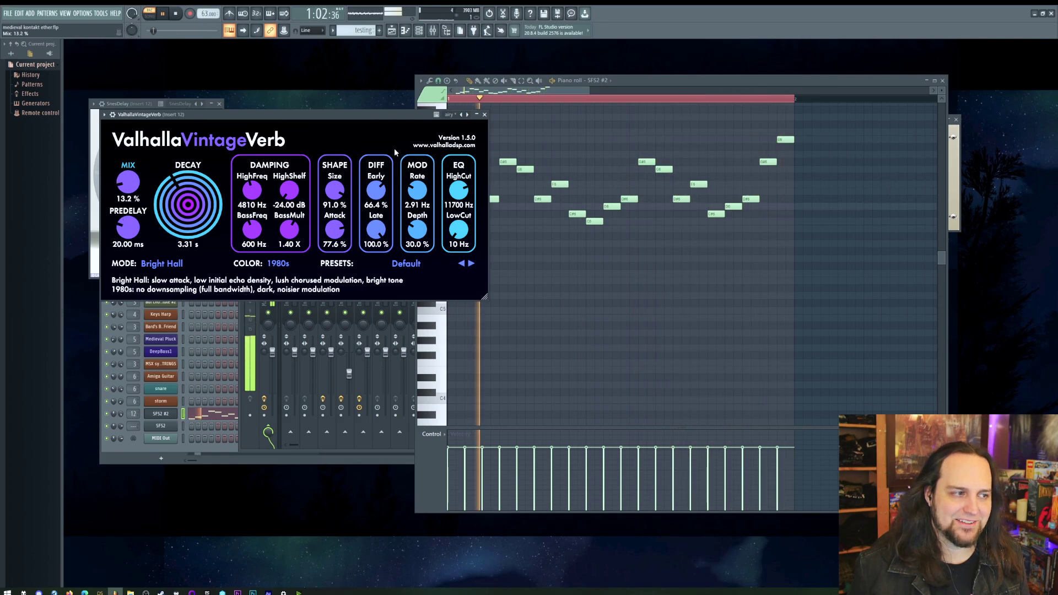
pyautogui.click(484, 115)
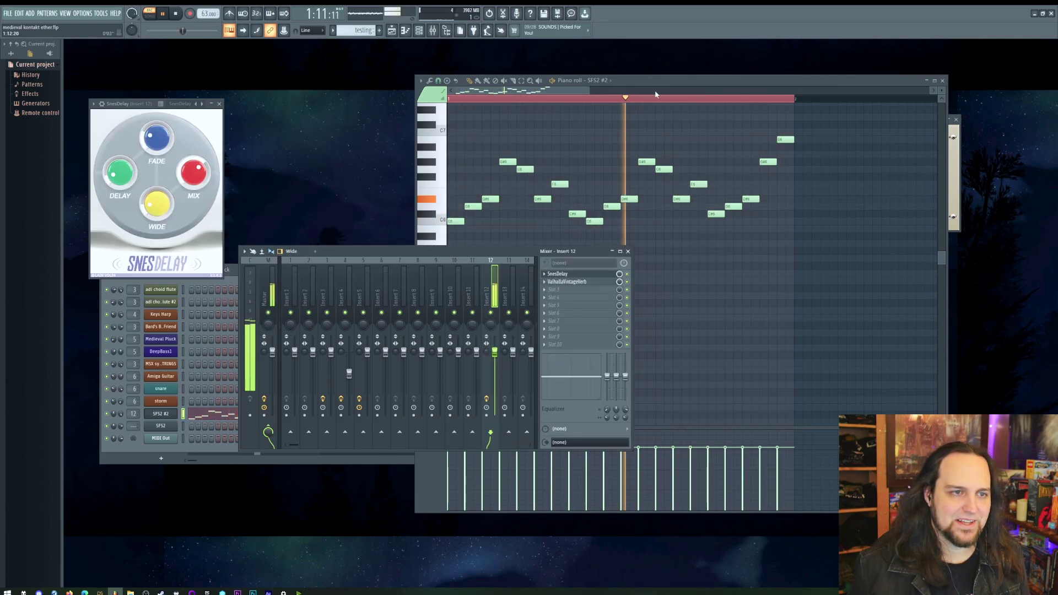
pyautogui.press('space')
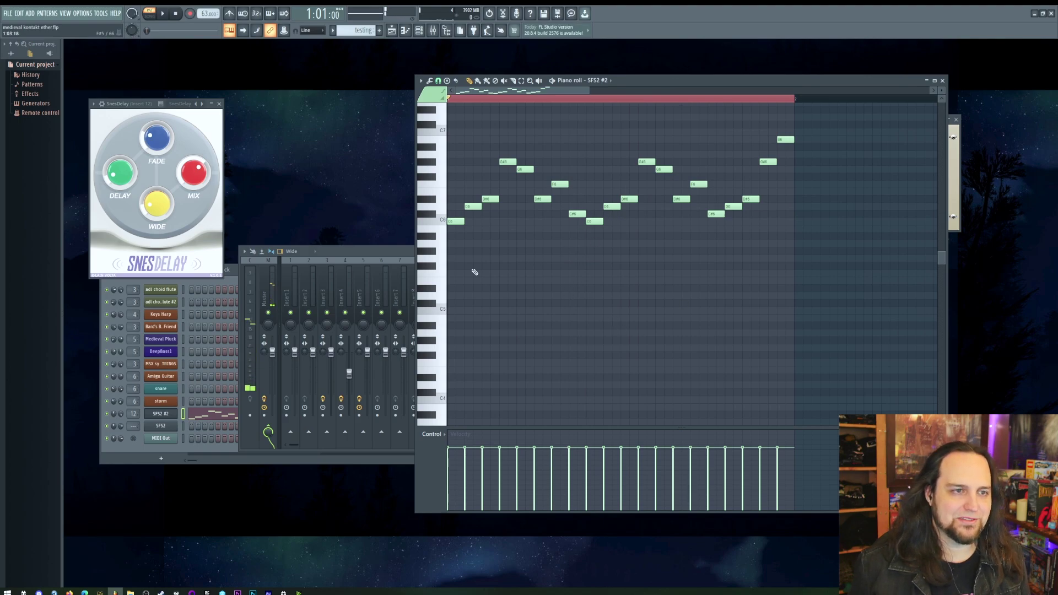
# - Audition individual piano roll keys between C6 and A6 through the delay and reverb
pyautogui.click(435, 220)
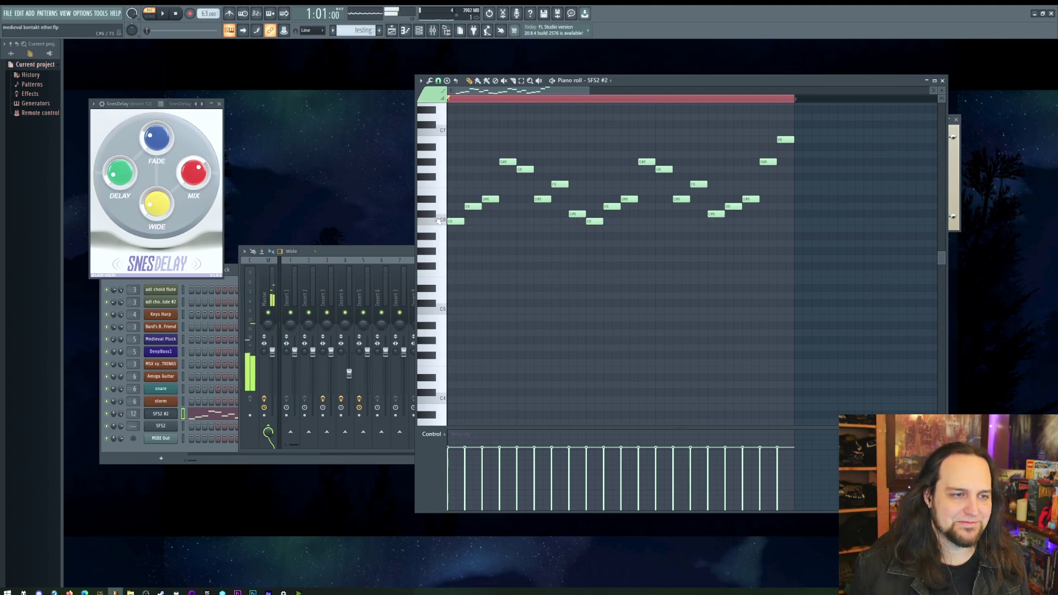
pyautogui.click(438, 215)
pyautogui.click(432, 152)
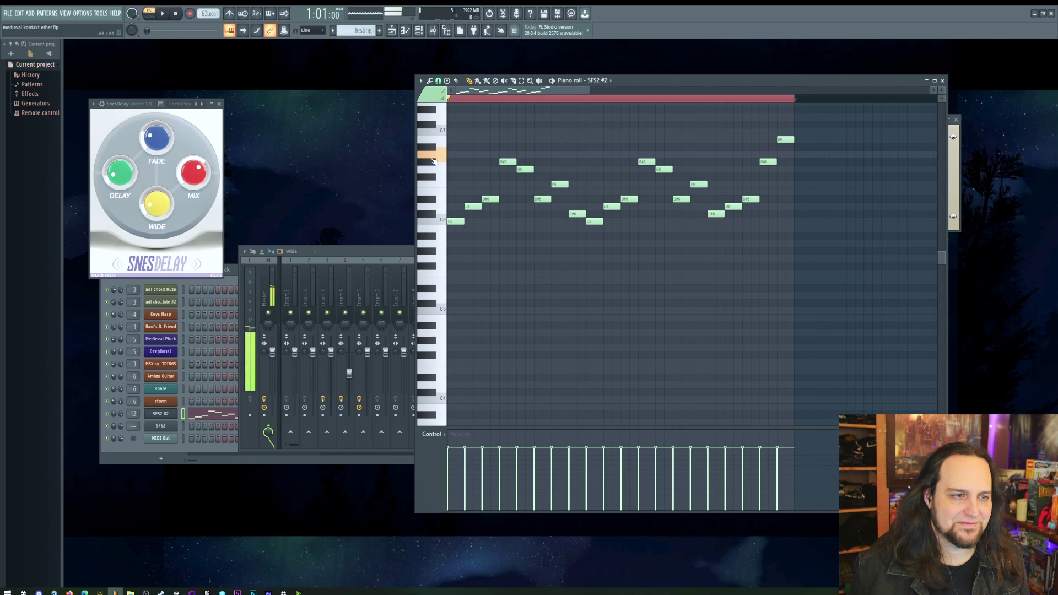
pyautogui.click(434, 164)
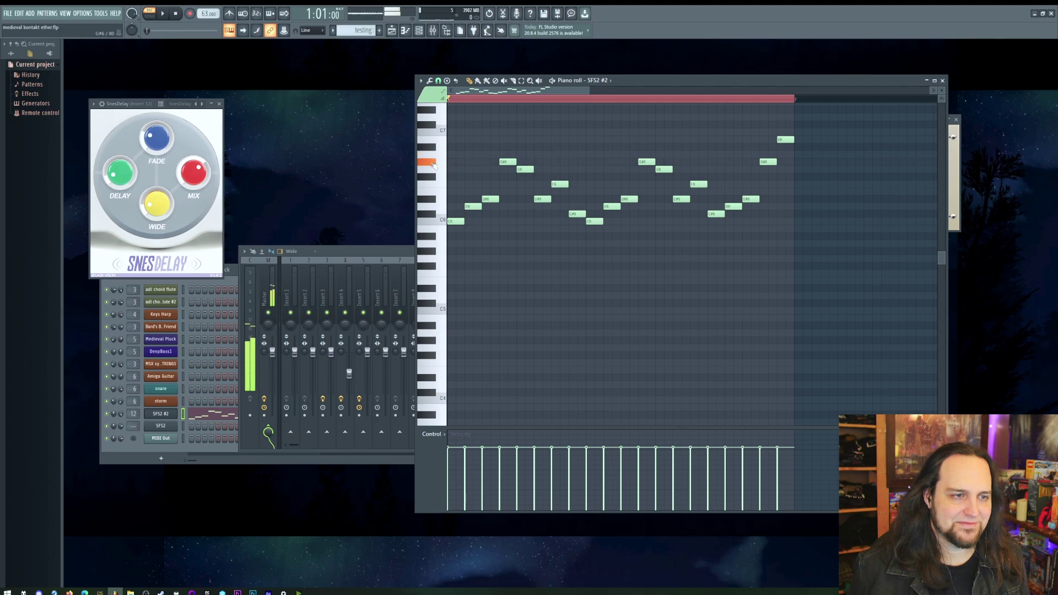
# - Close the piano roll and SnesDelay windows and arrange the channel rack and mixer side by side at matching heights
pyautogui.click(944, 81)
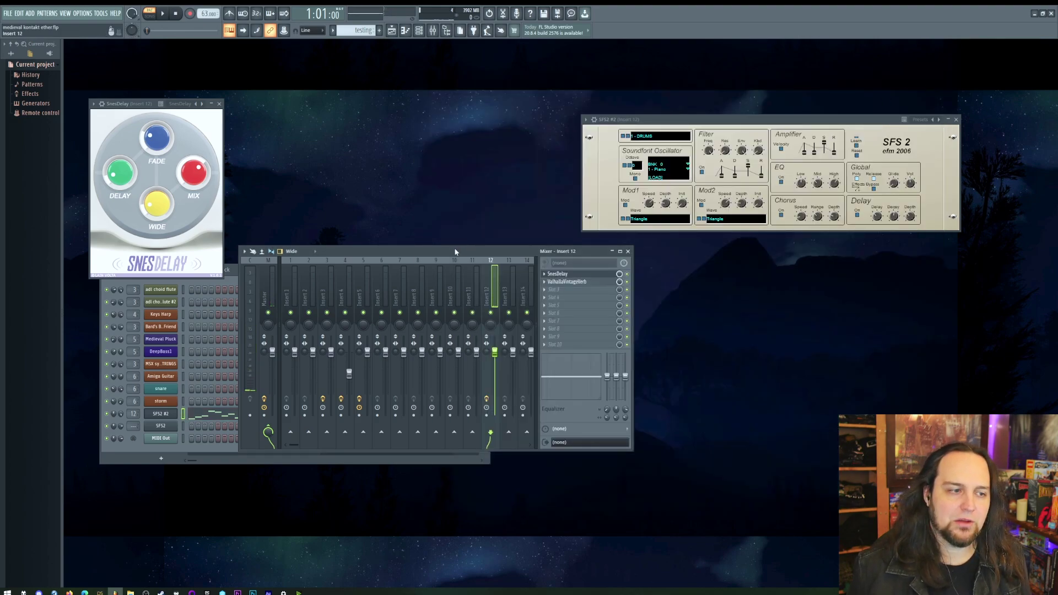
pyautogui.moveTo(455, 251); pyautogui.dragTo(500, 208)
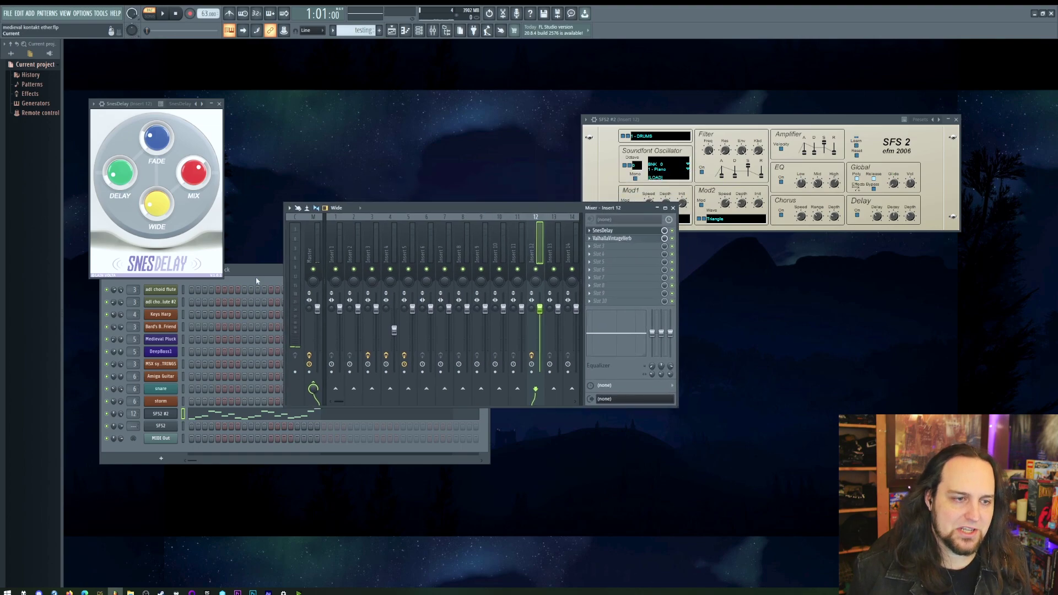
pyautogui.click(219, 104)
pyautogui.moveTo(243, 269); pyautogui.dragTo(236, 221)
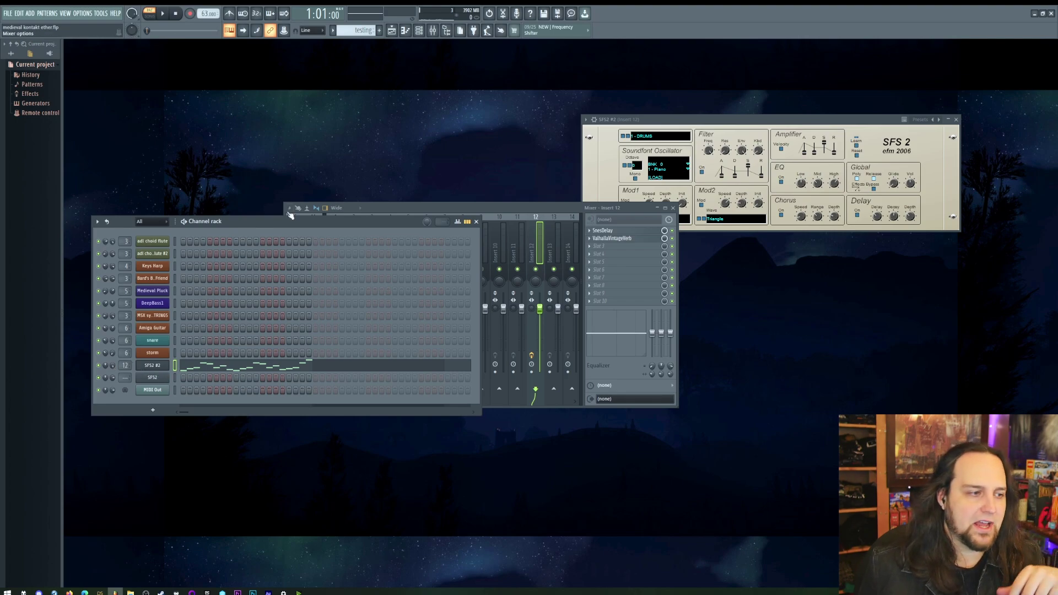
pyautogui.moveTo(300, 221); pyautogui.dragTo(464, 138)
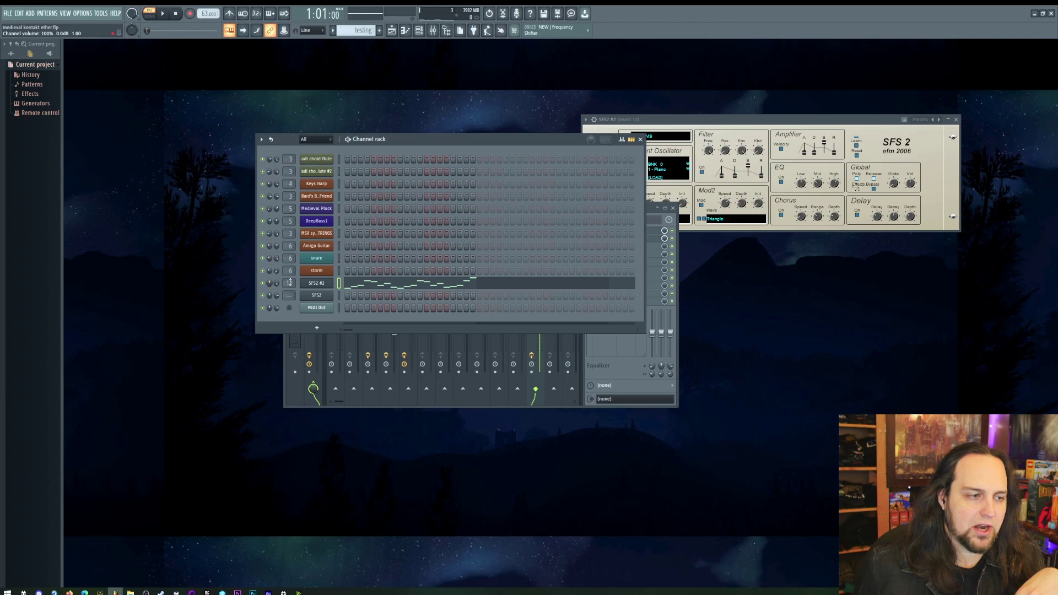
pyautogui.moveTo(524, 138); pyautogui.dragTo(416, 119)
pyautogui.moveTo(580, 201); pyautogui.dragTo(818, 117)
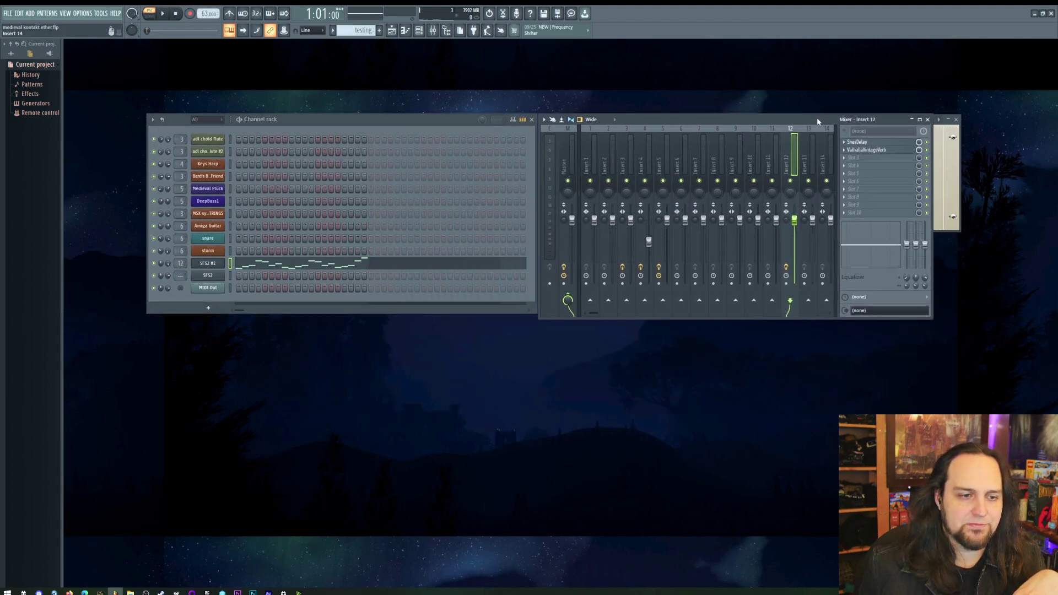
pyautogui.moveTo(561, 318); pyautogui.dragTo(561, 313)
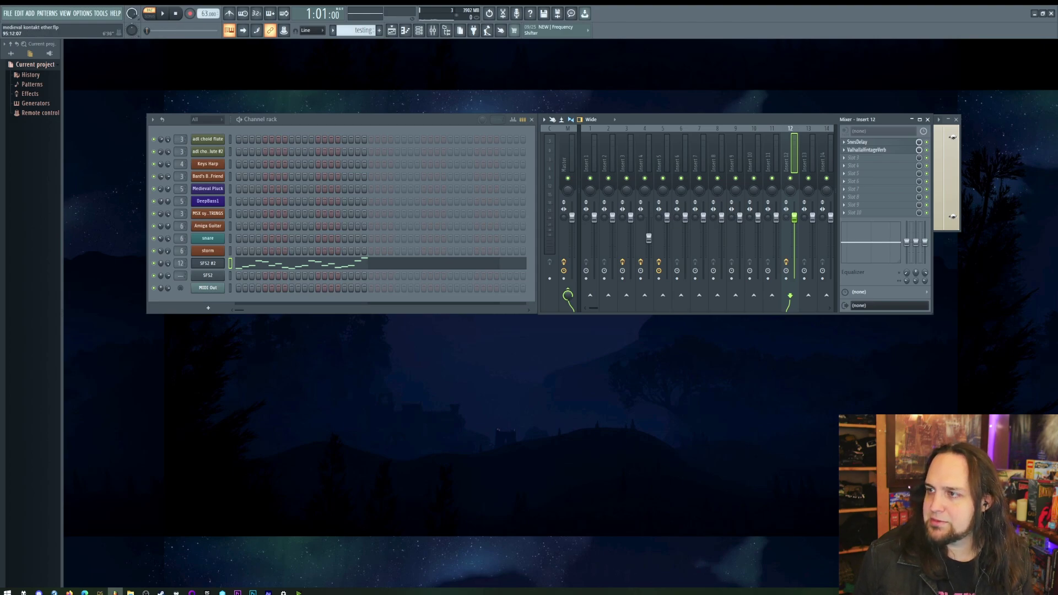
# - Play the full song from bar 93, stop playback, and switch briefly to the browser and back to FL Studio
pyautogui.press('space')
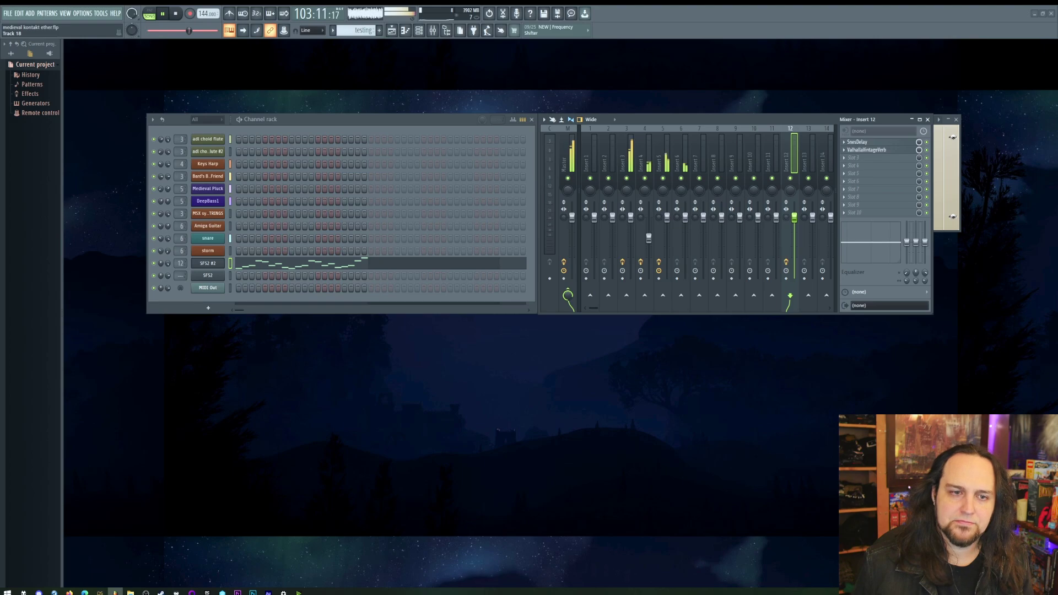
pyautogui.press('space')
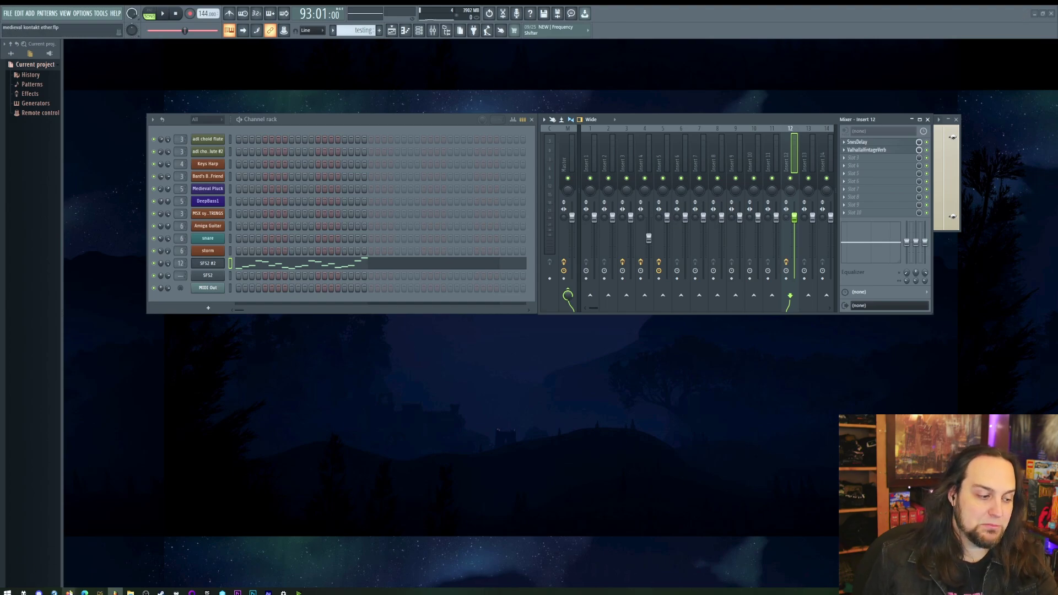
pyautogui.click(71, 581)
pyautogui.hotkey('alt', 'Tab')
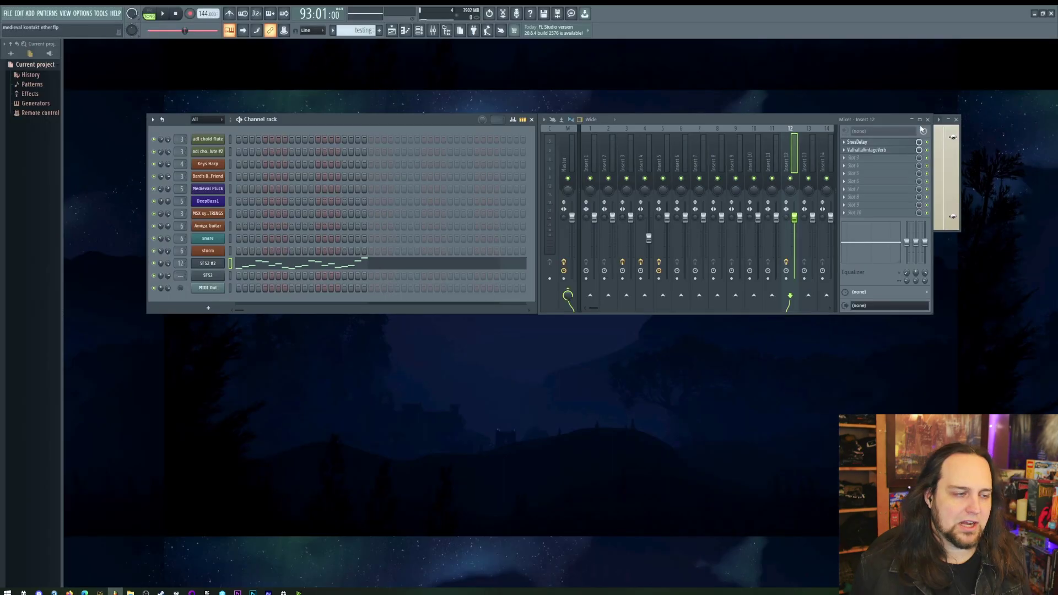
# - Switch to the pattern melody1 #2 and open the Keys Harp channel
pyautogui.press('KP_Add')
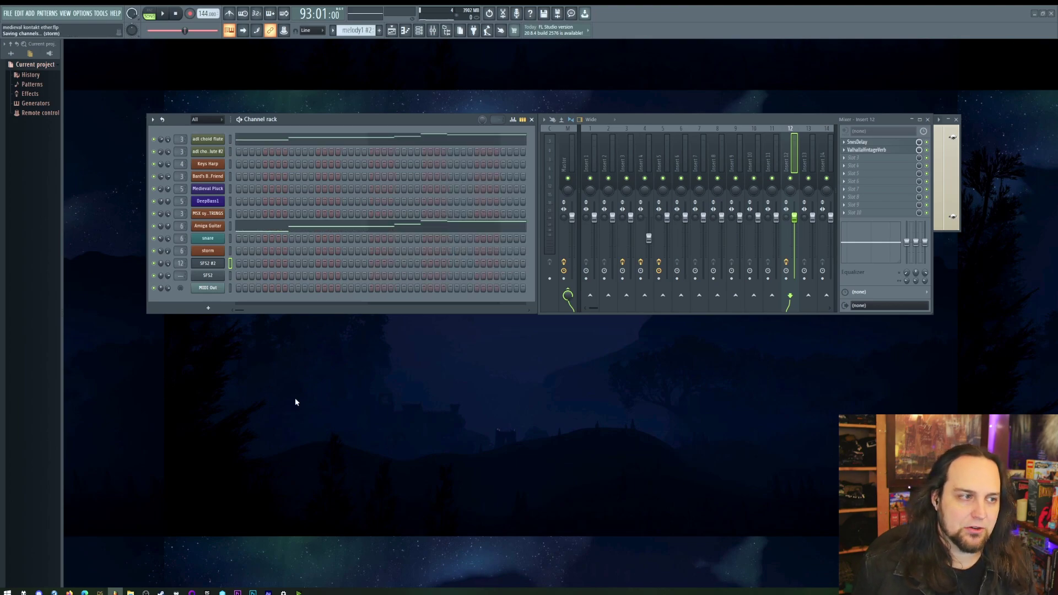
pyautogui.click(230, 226)
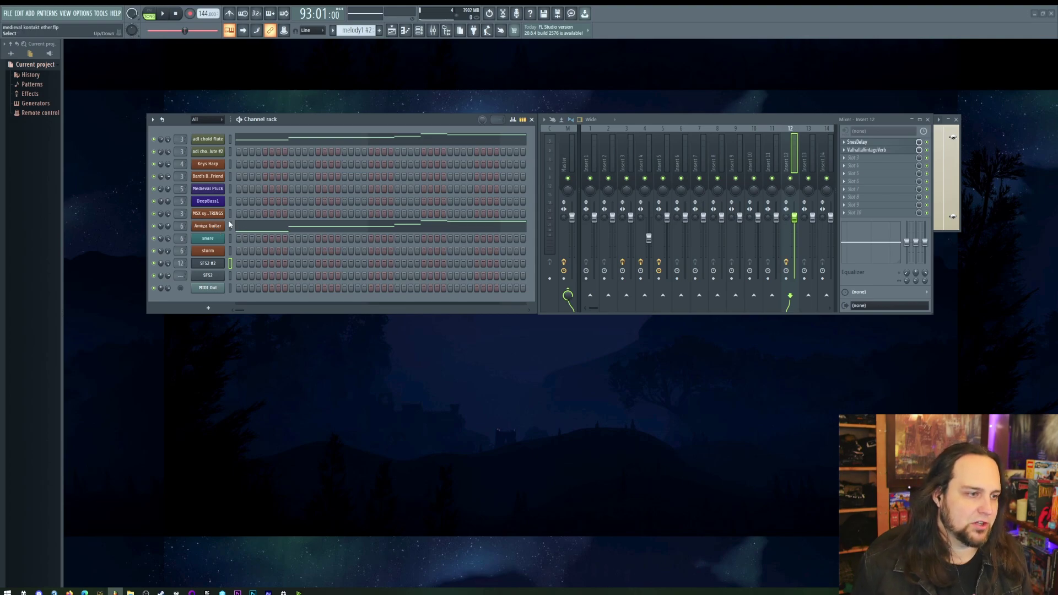
pyautogui.click(208, 164)
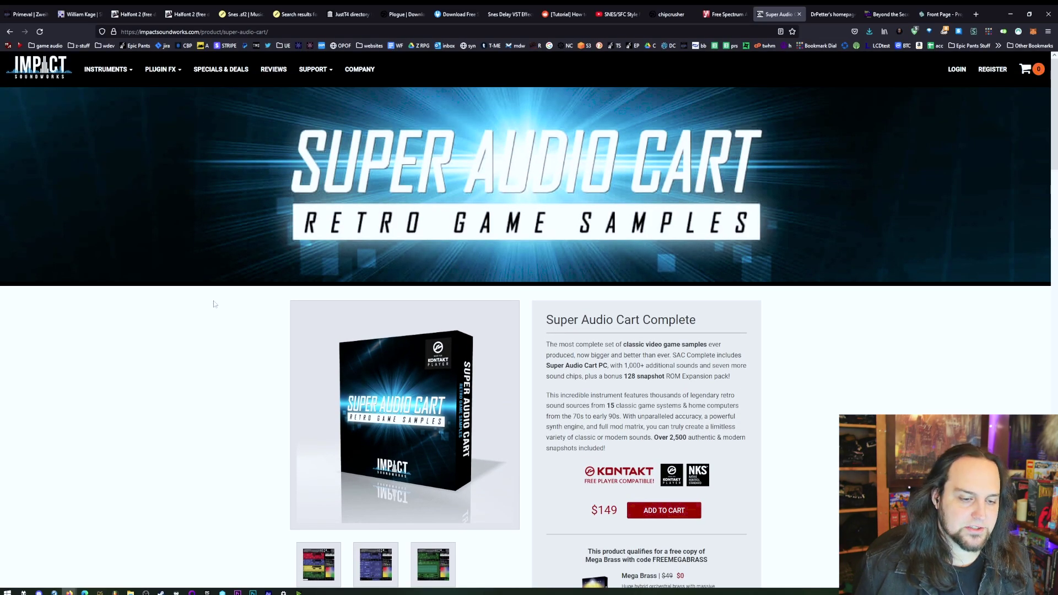
# - Look over the Super Audio Cart Complete product page and enlarge the first interface screenshot
pyautogui.scroll(-3, 204, 307)
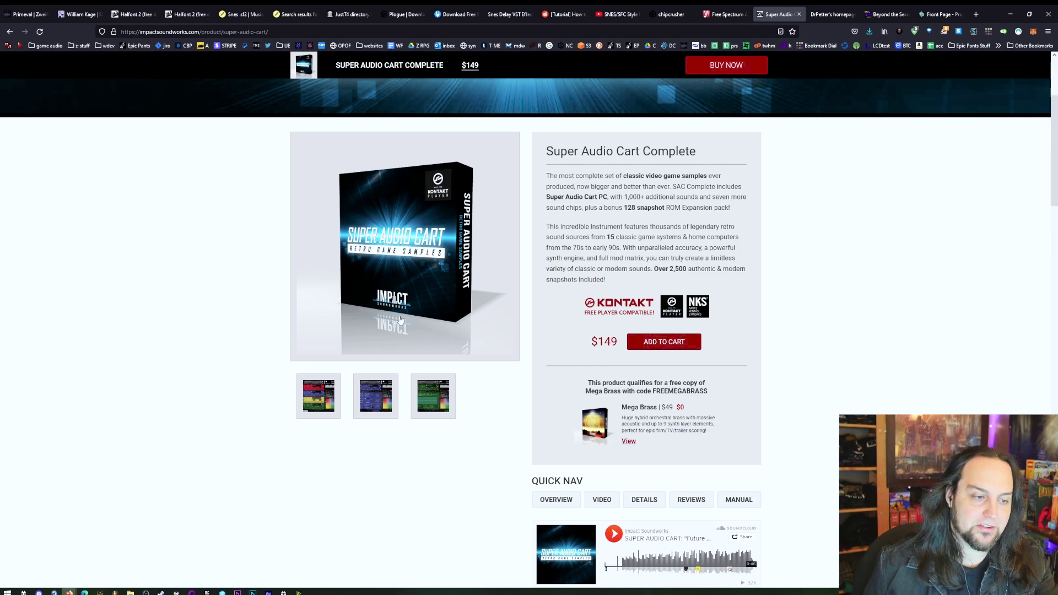
pyautogui.scroll(-1, 386, 331)
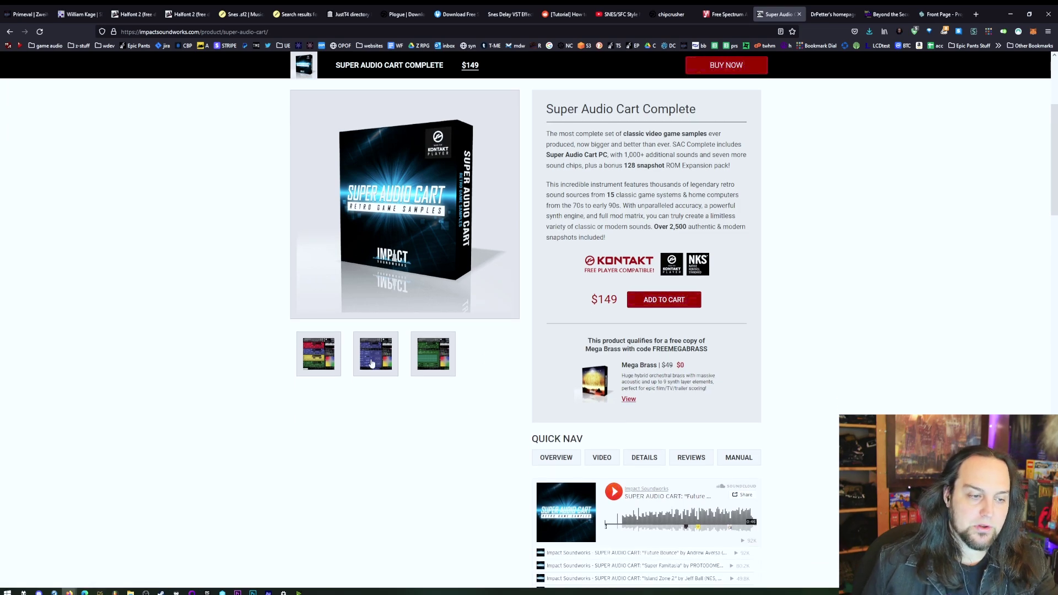
pyautogui.click(336, 358)
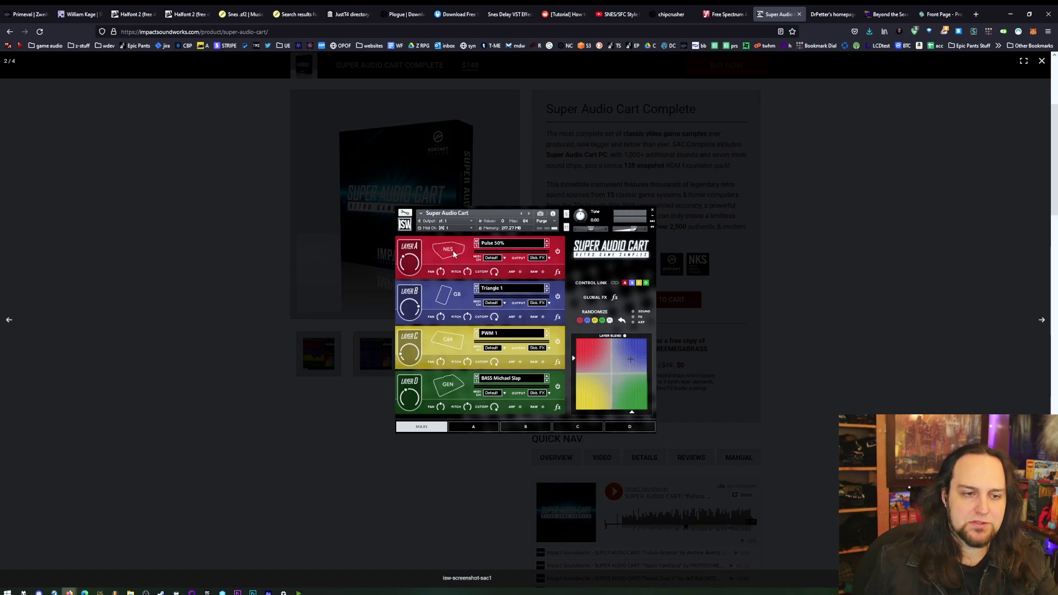
# - Close the enlarged interface screenshot and look over the Super Audio Cart Complete product page down to its audio demos
pyautogui.press('Escape')
pyautogui.scroll(2, 635, 395)
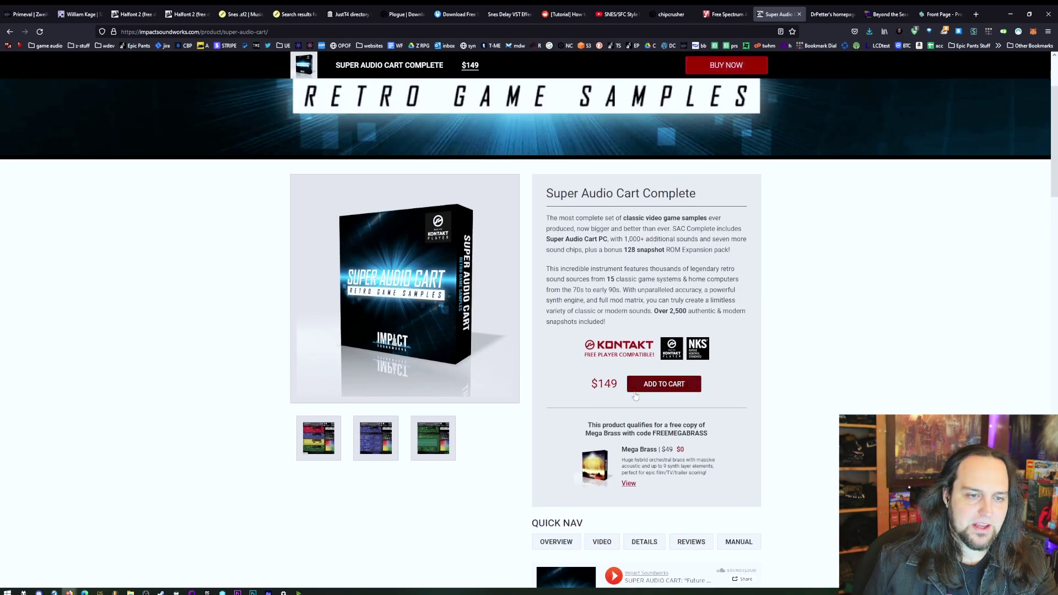
pyautogui.scroll(-6, 595, 399)
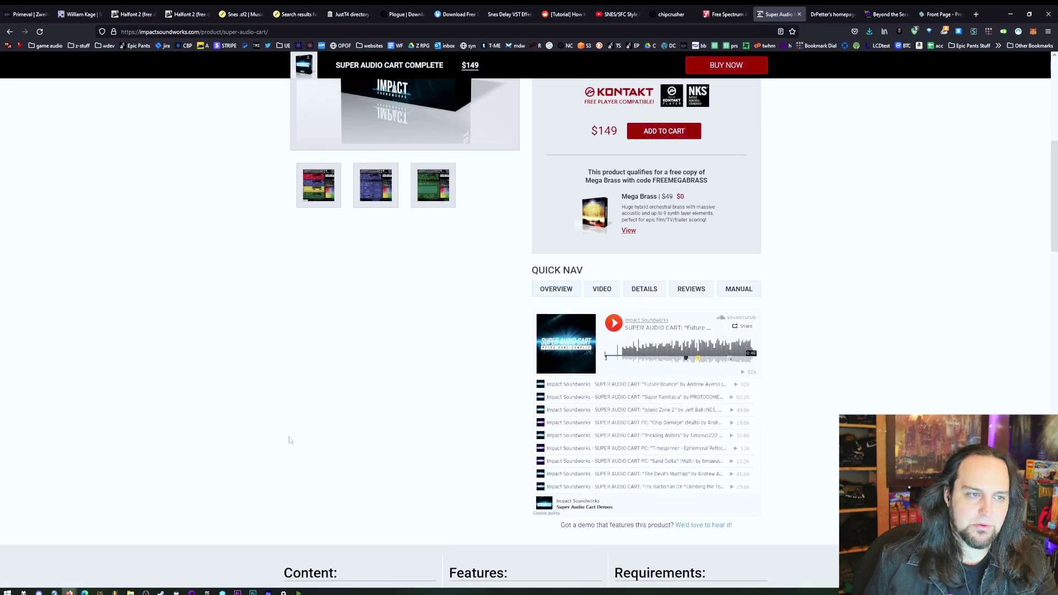
pyautogui.scroll(5, 286, 421)
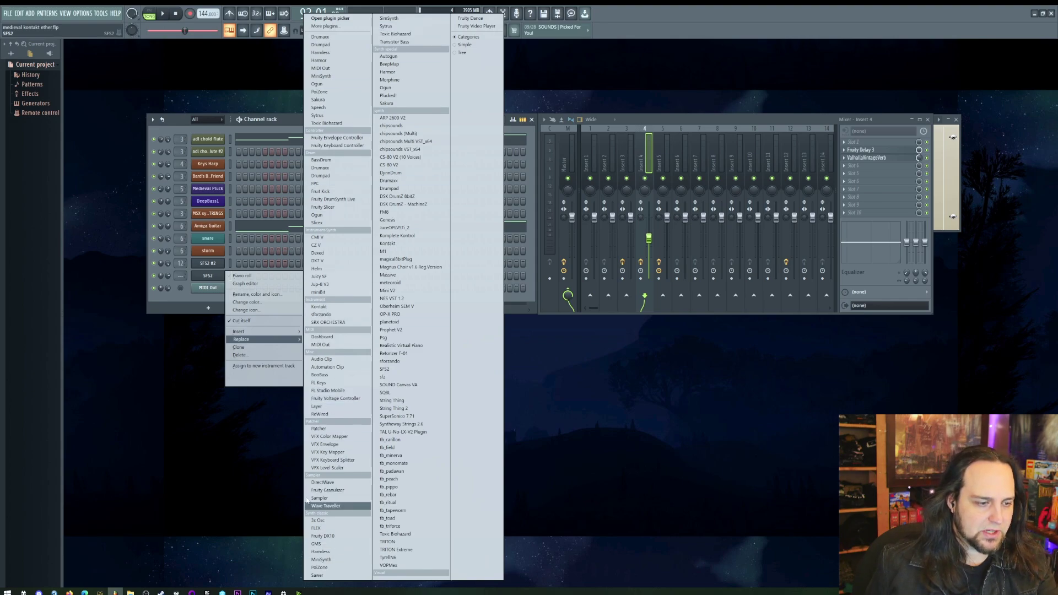
# - Replace the SFS2 channel's instrument with Kontakt and load Super Audio Cart.nki from the Super Audio Cart library
pyautogui.click(329, 307)
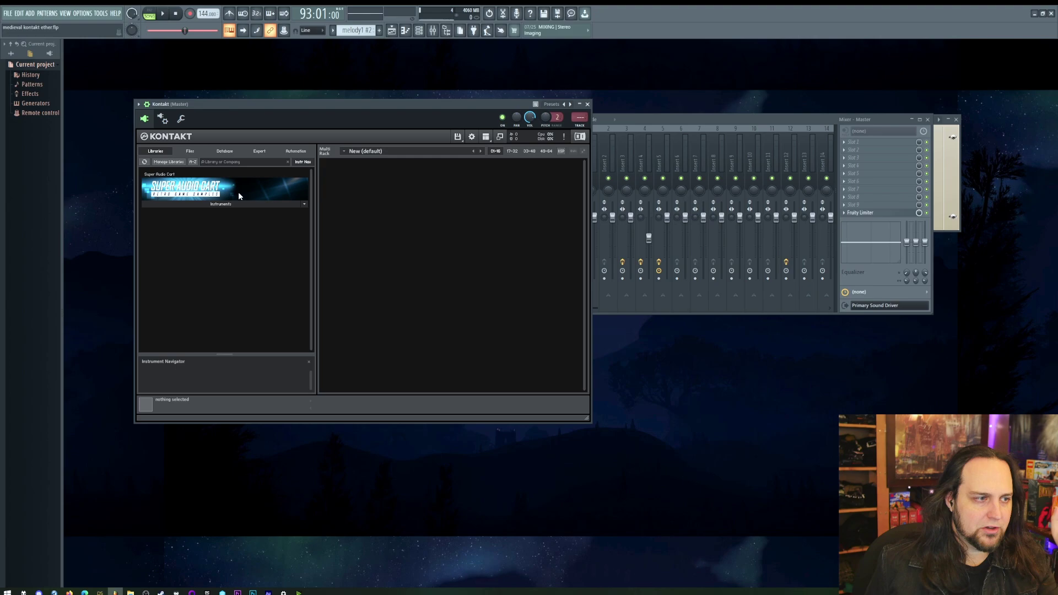
pyautogui.click(305, 204)
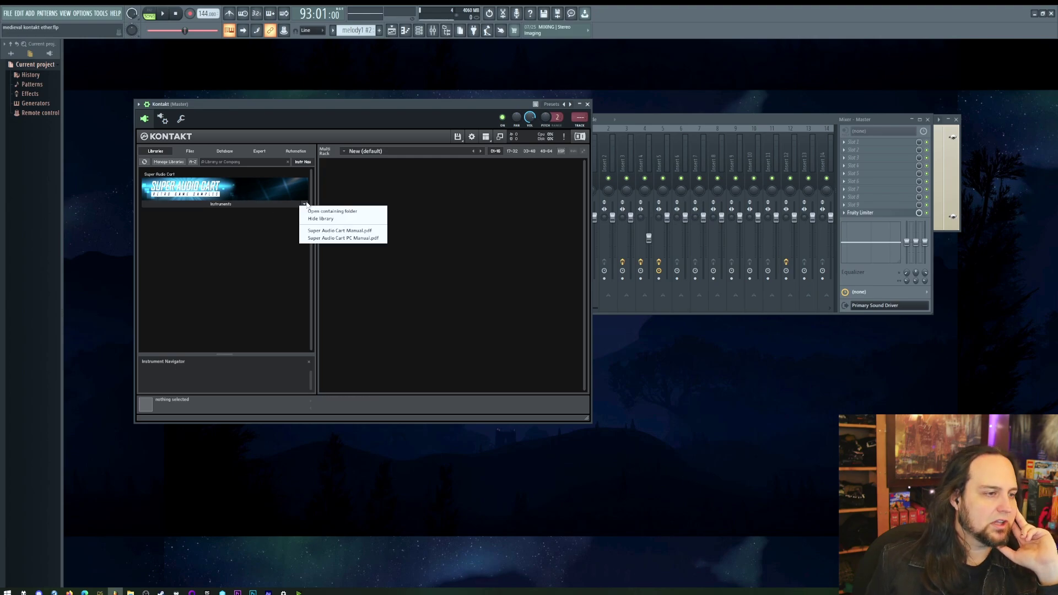
pyautogui.click(276, 211)
pyautogui.click(220, 205)
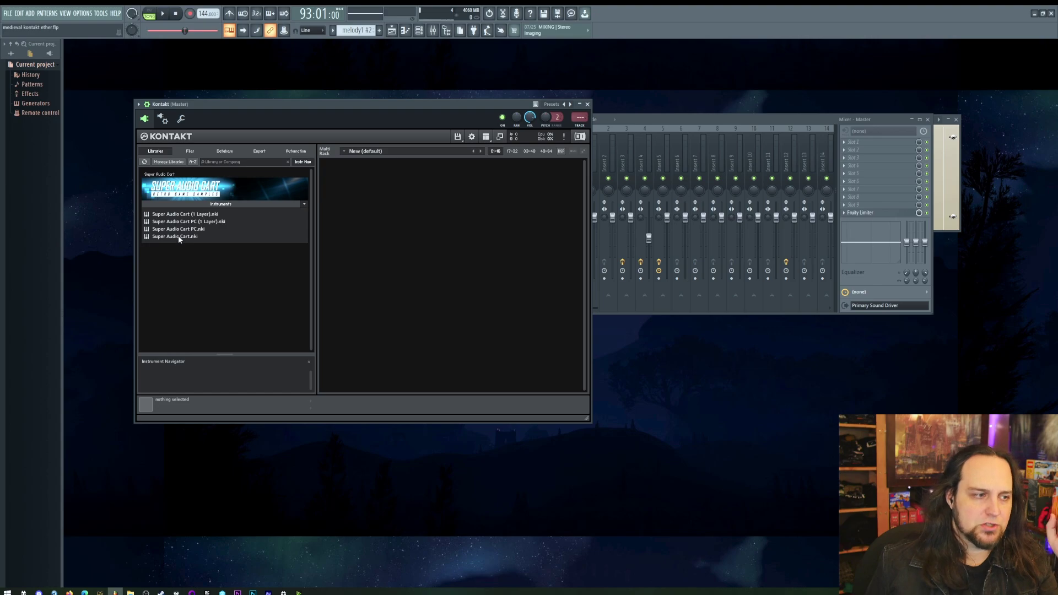
pyautogui.doubleClick(177, 235)
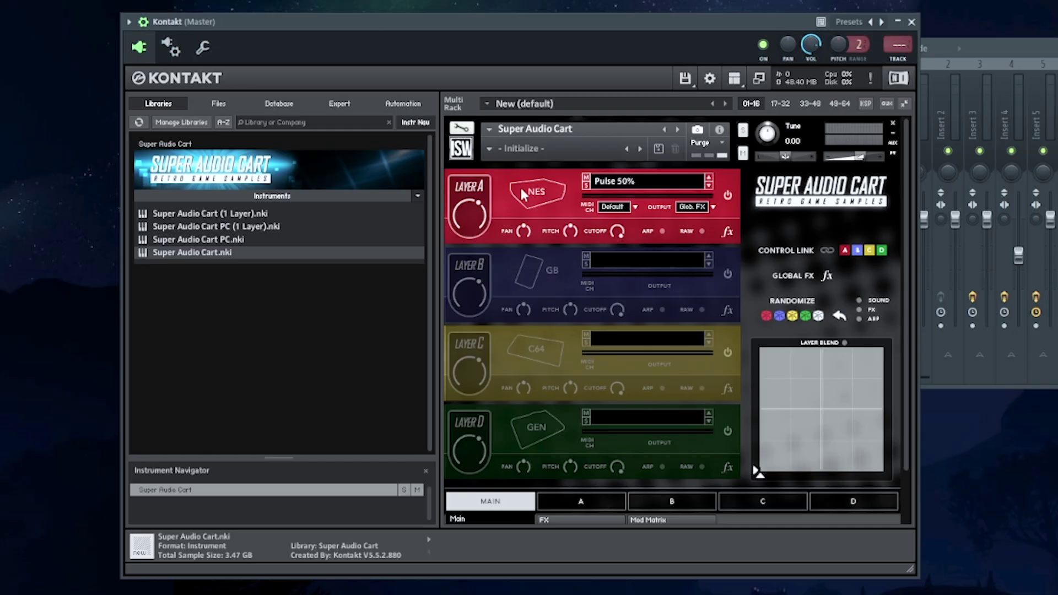
# - Try out layer B, then look through layer A's 2600, GB, C64, SMS, FC, GEN, NES and SNES sound lists
pyautogui.click(727, 274)
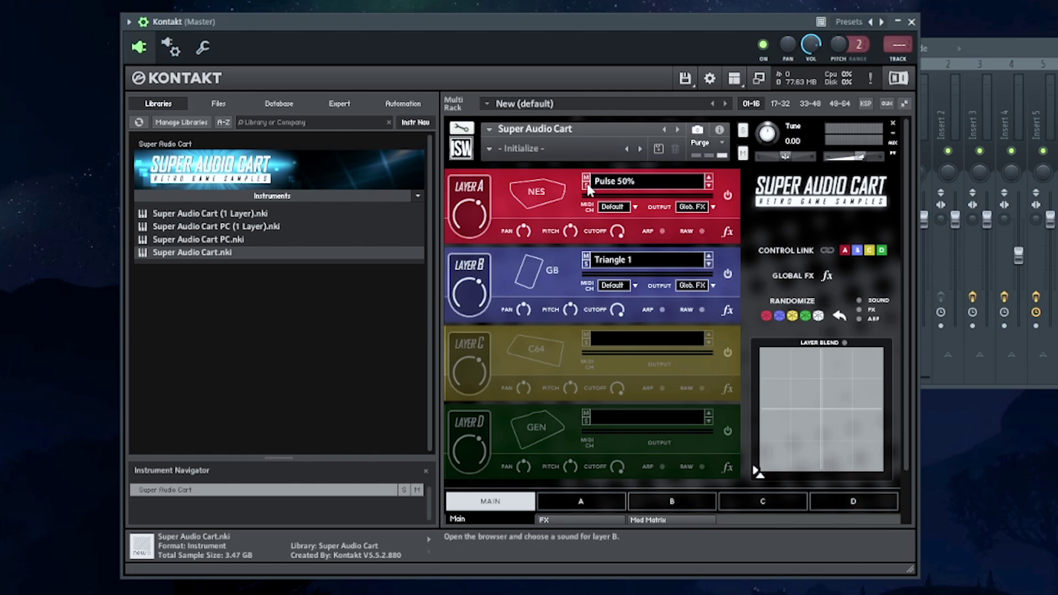
pyautogui.moveTo(709, 22); pyautogui.dragTo(709, 24)
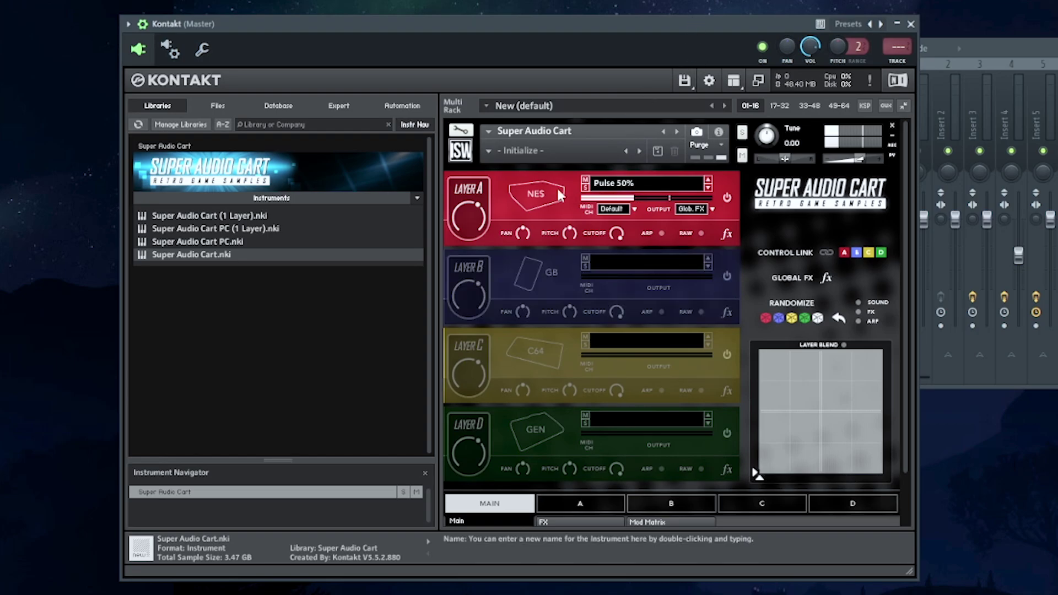
pyautogui.click(528, 194)
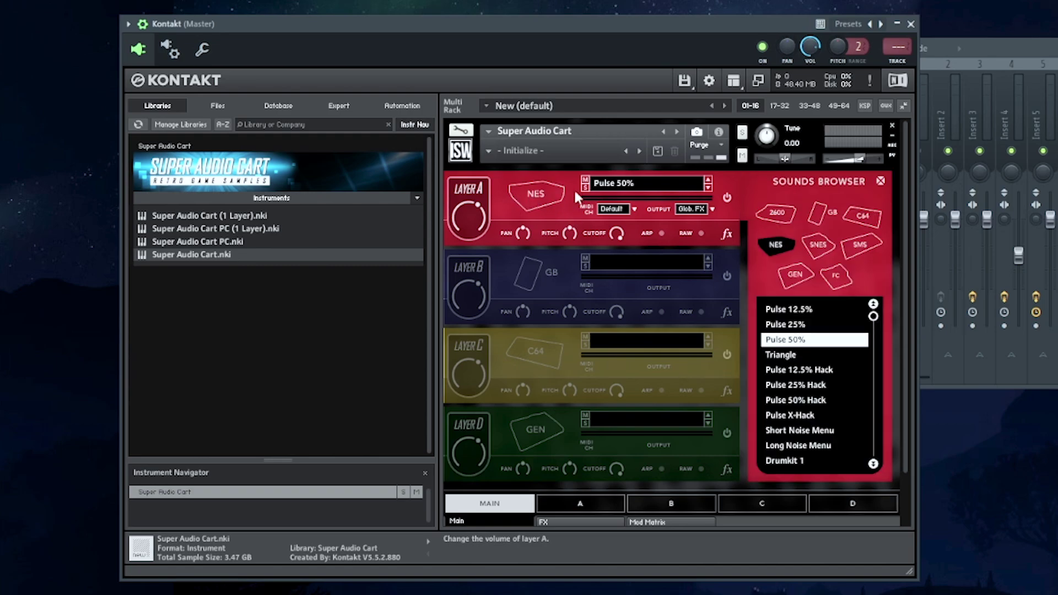
pyautogui.click(776, 213)
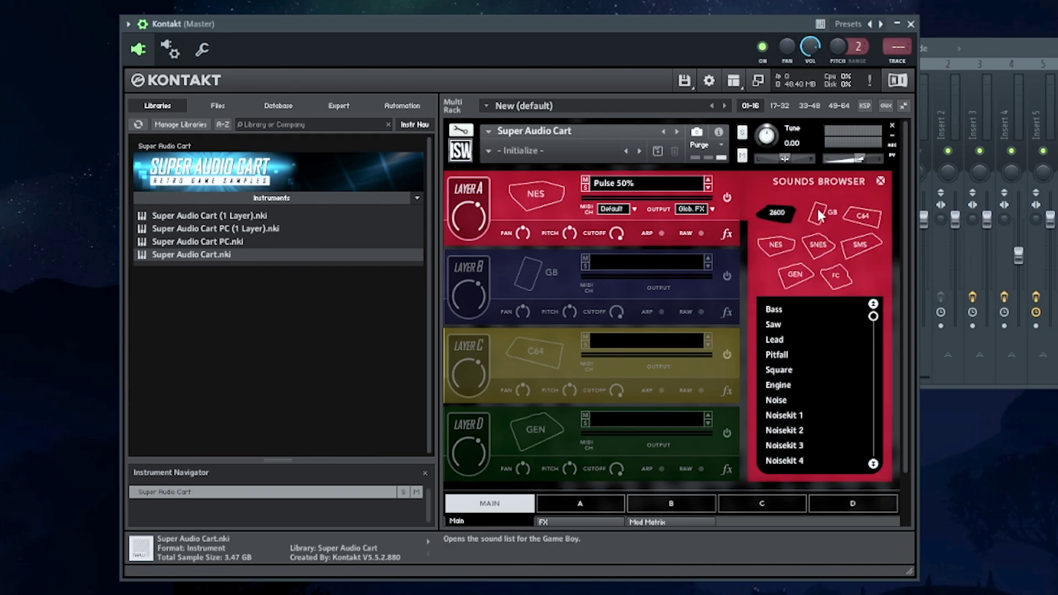
pyautogui.click(817, 211)
pyautogui.click(861, 214)
pyautogui.click(858, 244)
pyautogui.click(793, 276)
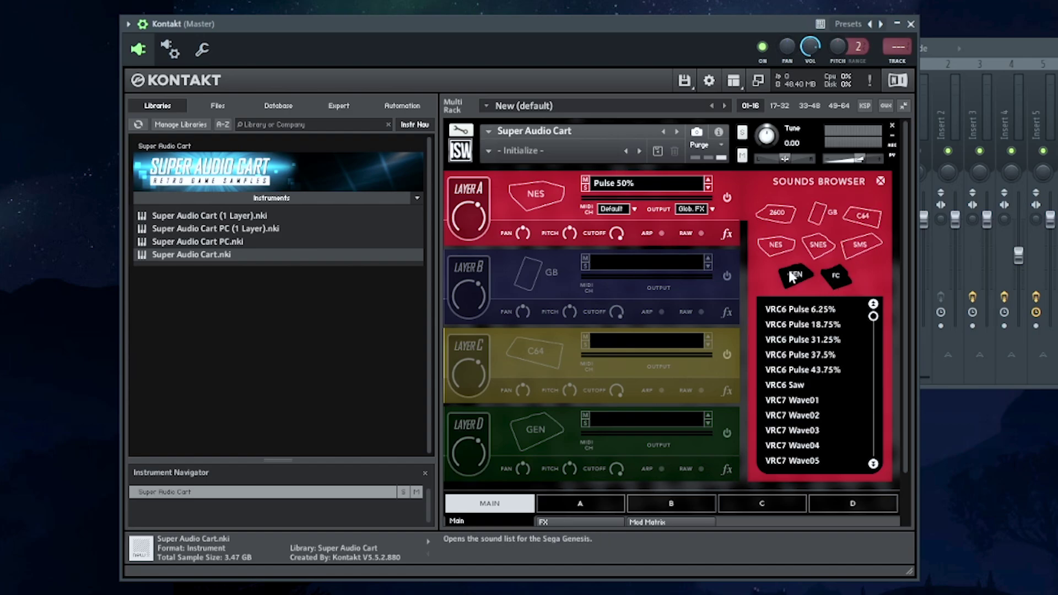
pyautogui.click(793, 276)
pyautogui.click(860, 245)
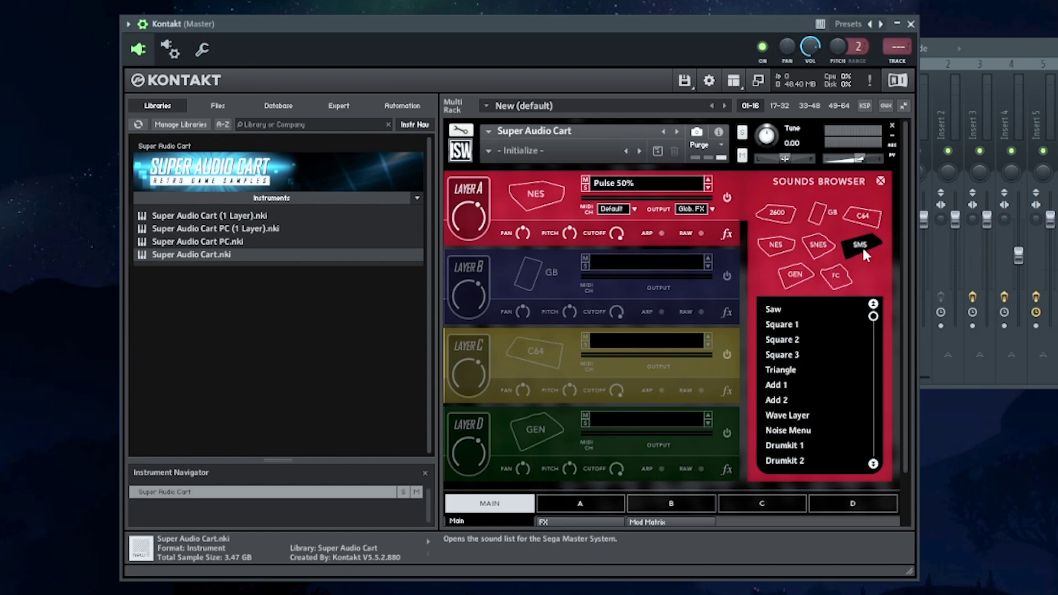
pyautogui.click(855, 215)
pyautogui.click(788, 246)
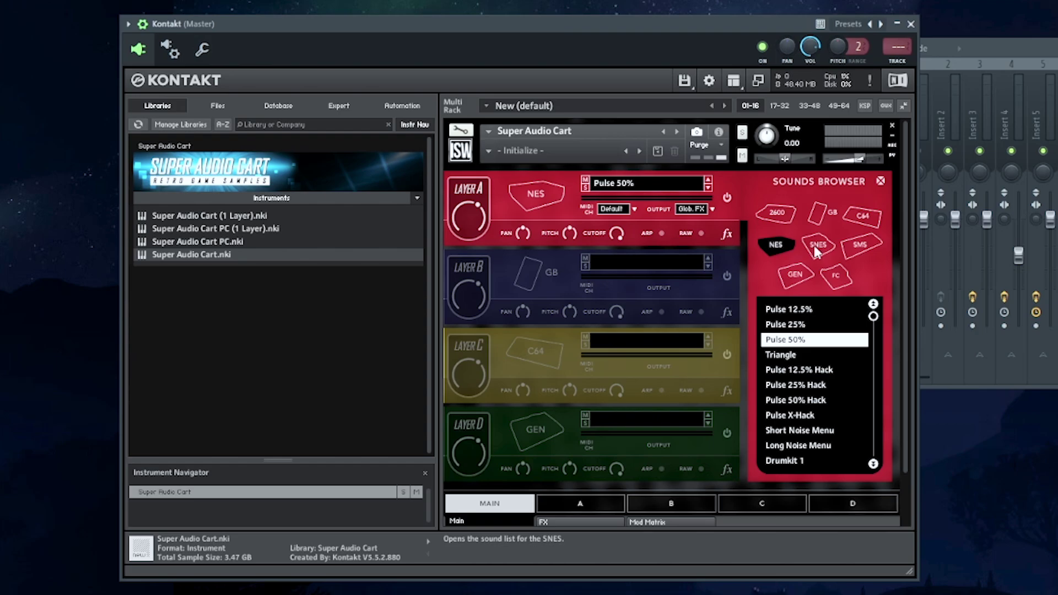
pyautogui.click(814, 245)
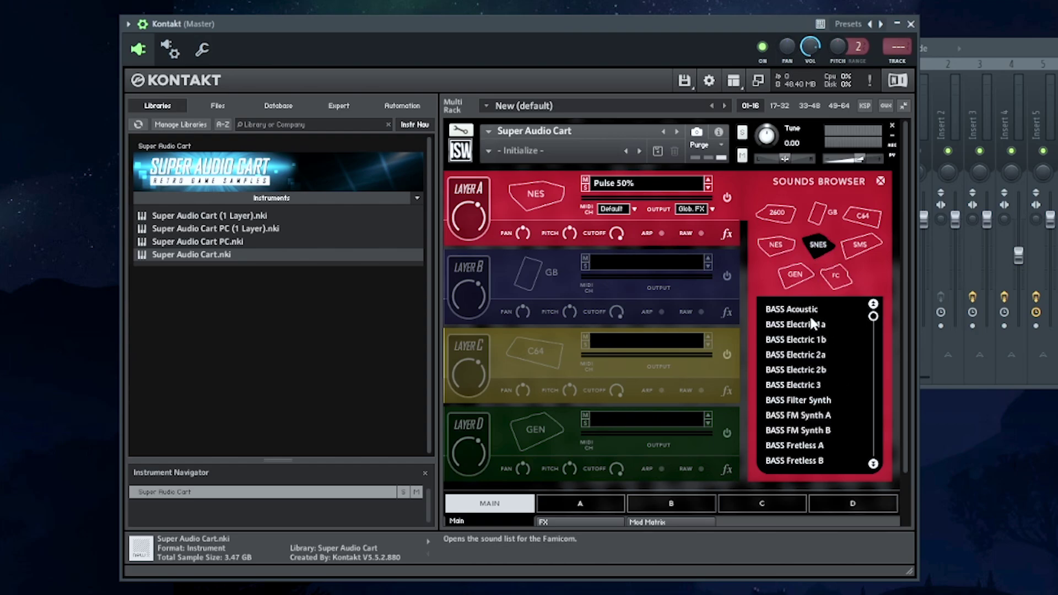
# - Audition BRASS French Horns 1A, CHOIR Ah 1 and CHOIR Ah 3 from the SNES sounds on layer A
pyautogui.scroll(-8, 875, 321)
pyautogui.click(872, 325)
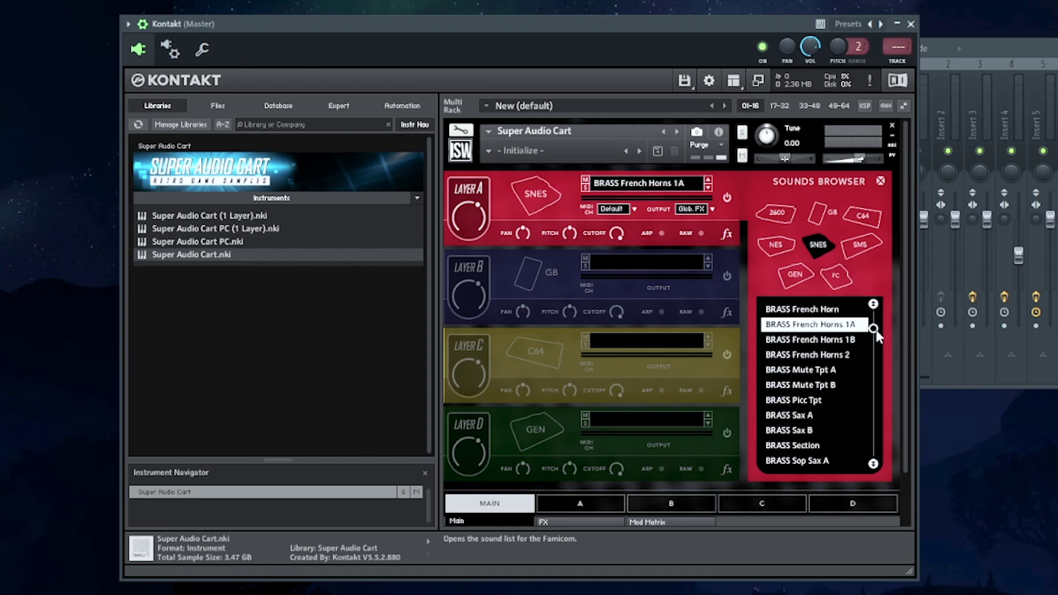
pyautogui.scroll(-4, 875, 330)
pyautogui.scroll(-5, 876, 345)
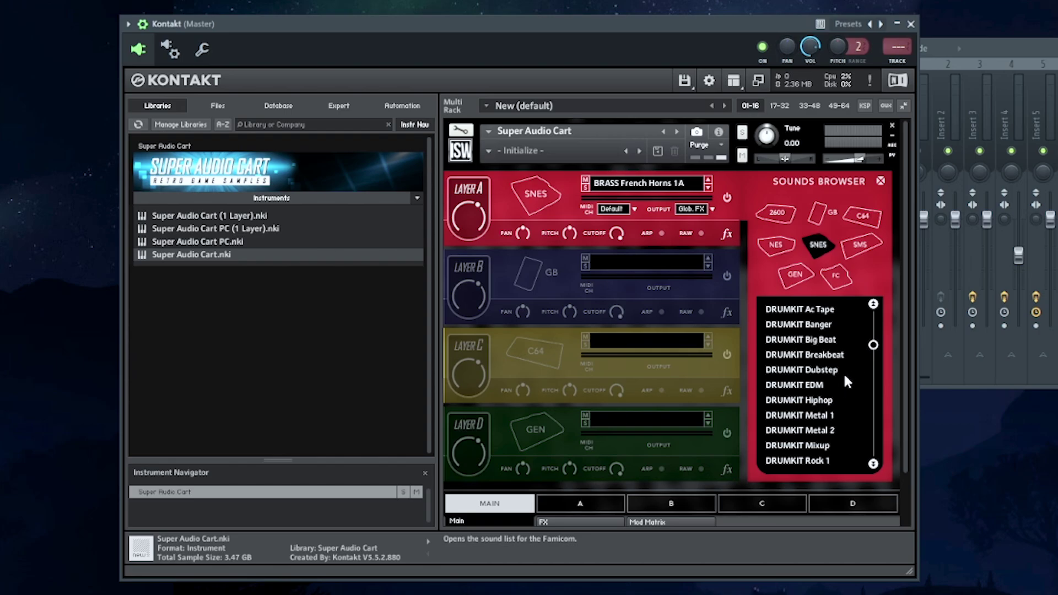
pyautogui.scroll(5, 872, 345)
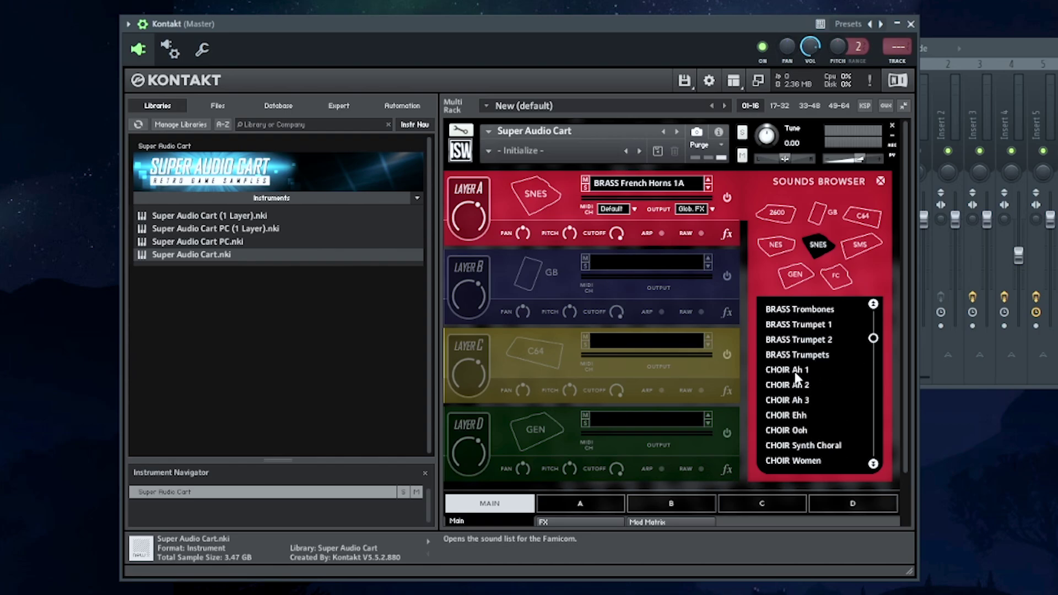
pyautogui.click(795, 371)
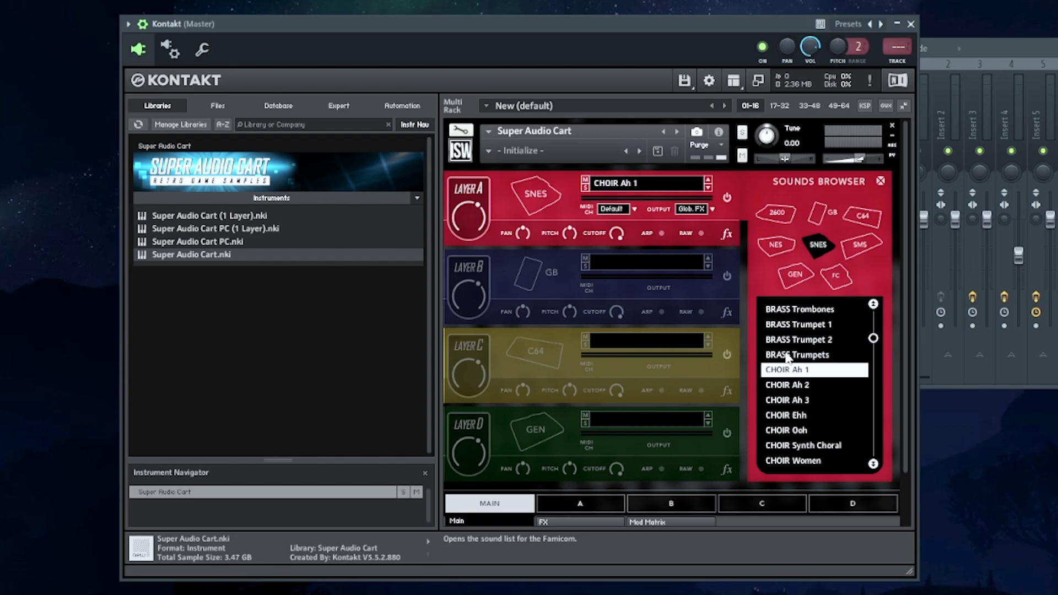
pyautogui.moveTo(646, 28); pyautogui.dragTo(731, 21)
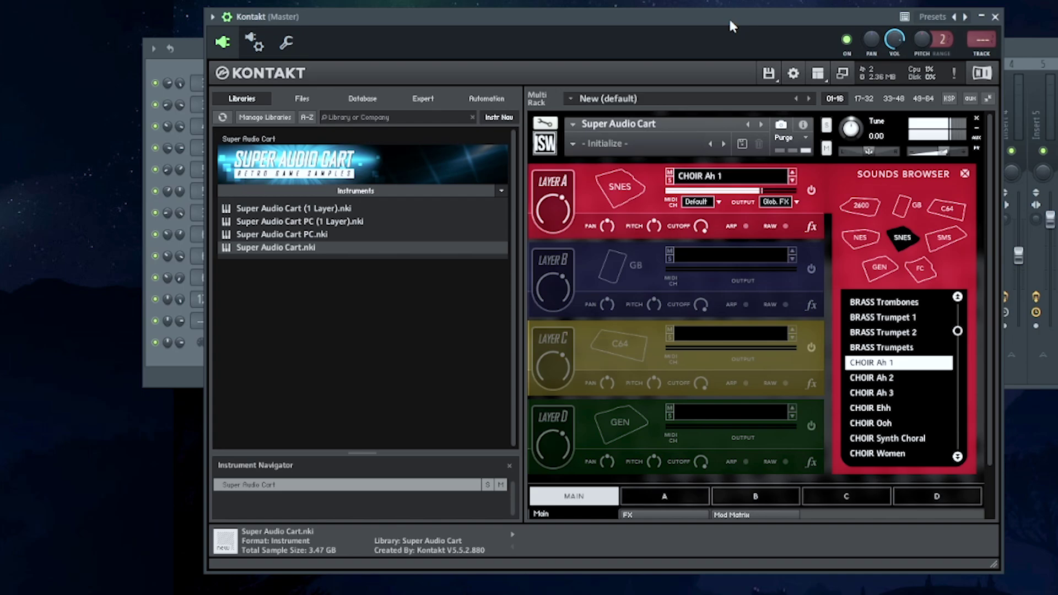
pyautogui.click(874, 397)
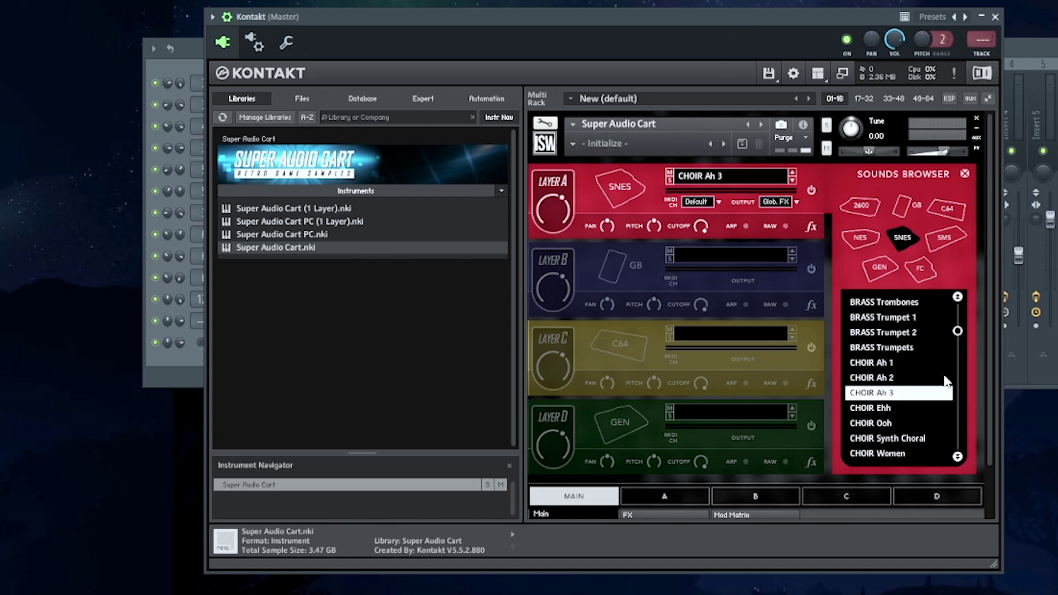
# - Audition the SNES drum kits DRUMKIT Hiphop, DRUMKIT Metal 1 and DRUMKIT Mixup on layer A
pyautogui.moveTo(959, 335); pyautogui.dragTo(961, 345)
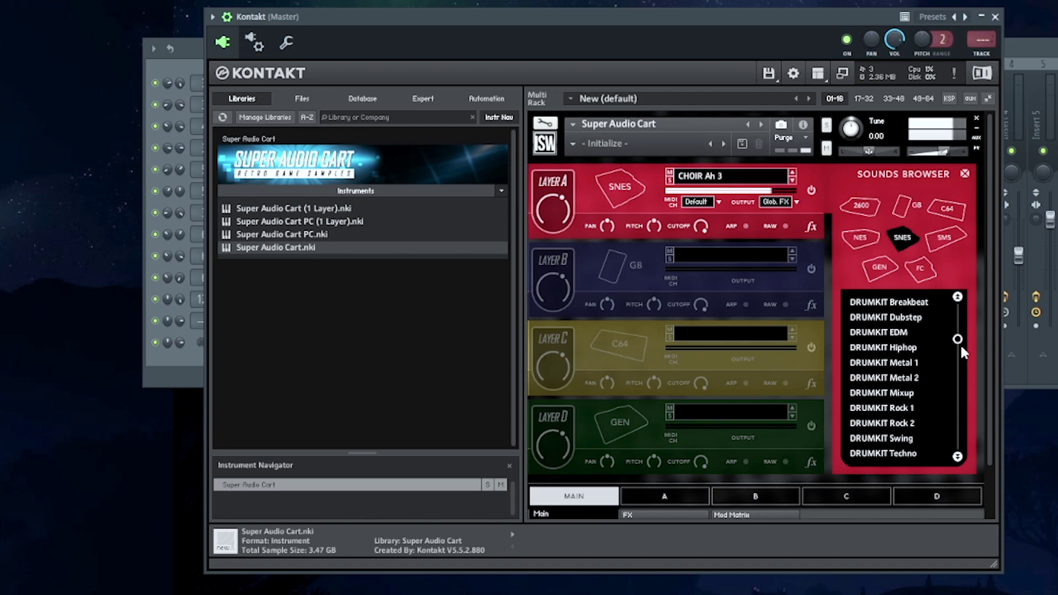
pyautogui.click(909, 354)
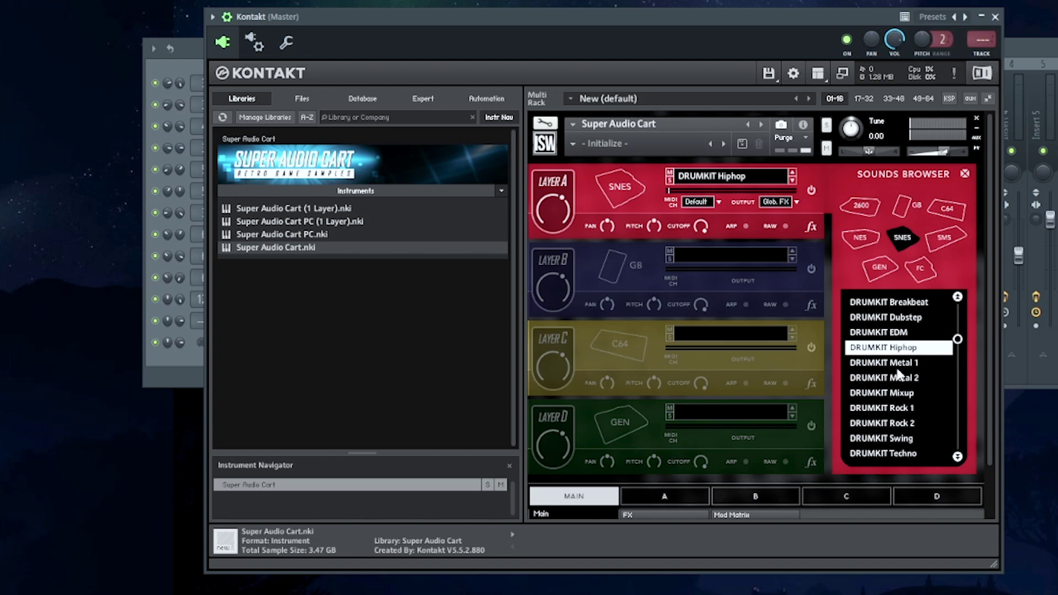
pyautogui.click(899, 365)
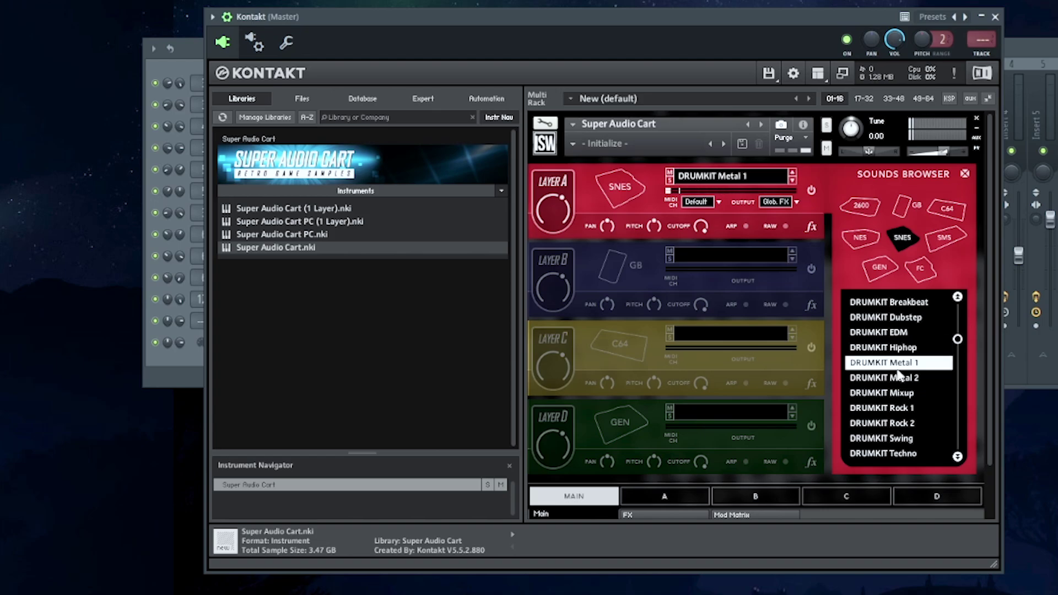
pyautogui.click(898, 392)
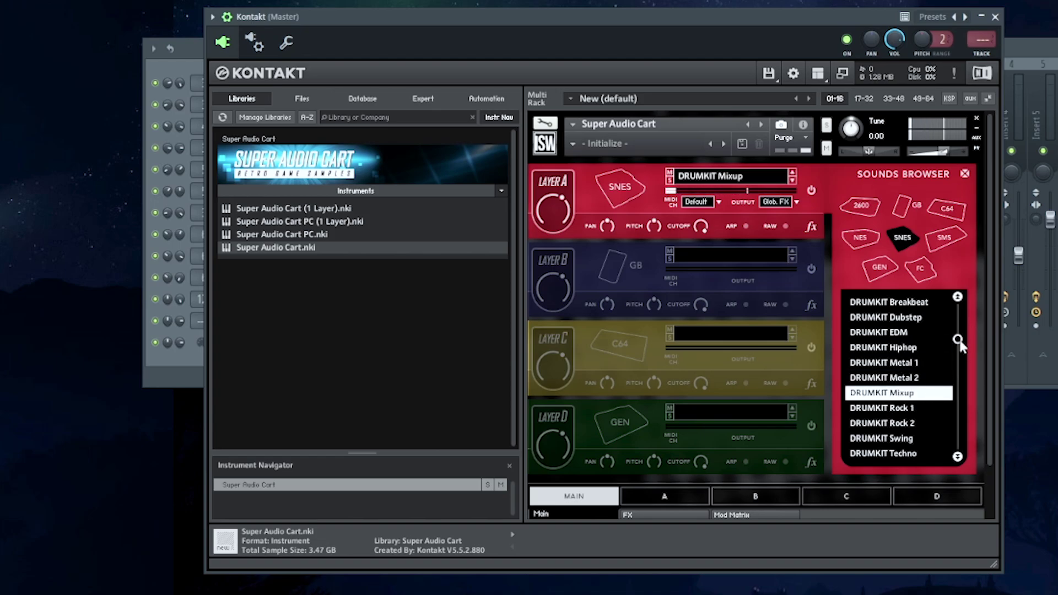
# - Audition the SNES sounds ETHNIC Koto A and GUITAR Overdrive A on layer A
pyautogui.moveTo(958, 339); pyautogui.dragTo(961, 352)
pyautogui.click(875, 381)
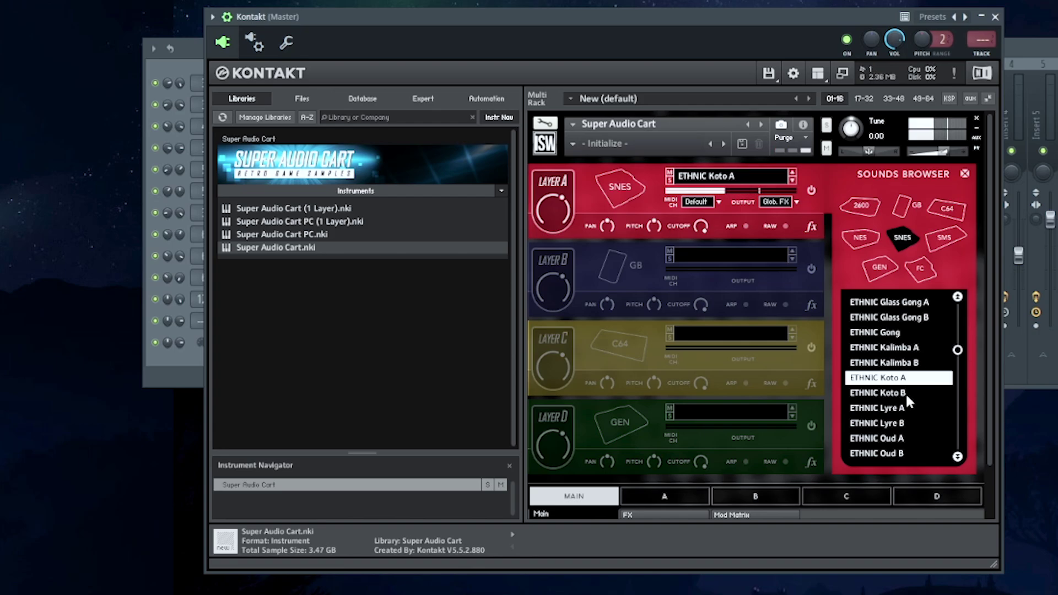
pyautogui.moveTo(957, 349); pyautogui.dragTo(958, 370)
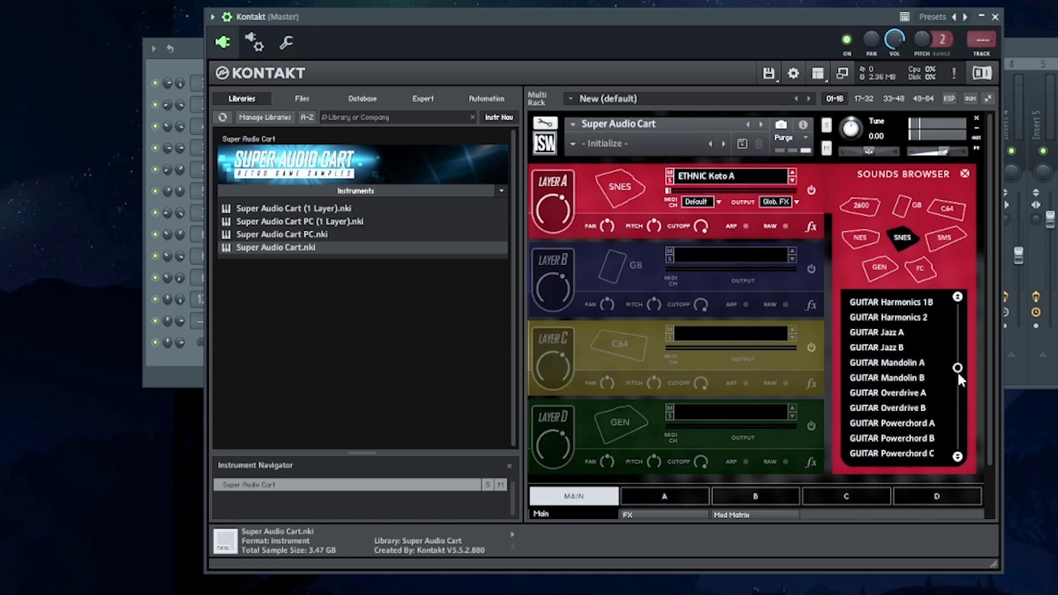
pyautogui.click(917, 382)
pyautogui.click(919, 393)
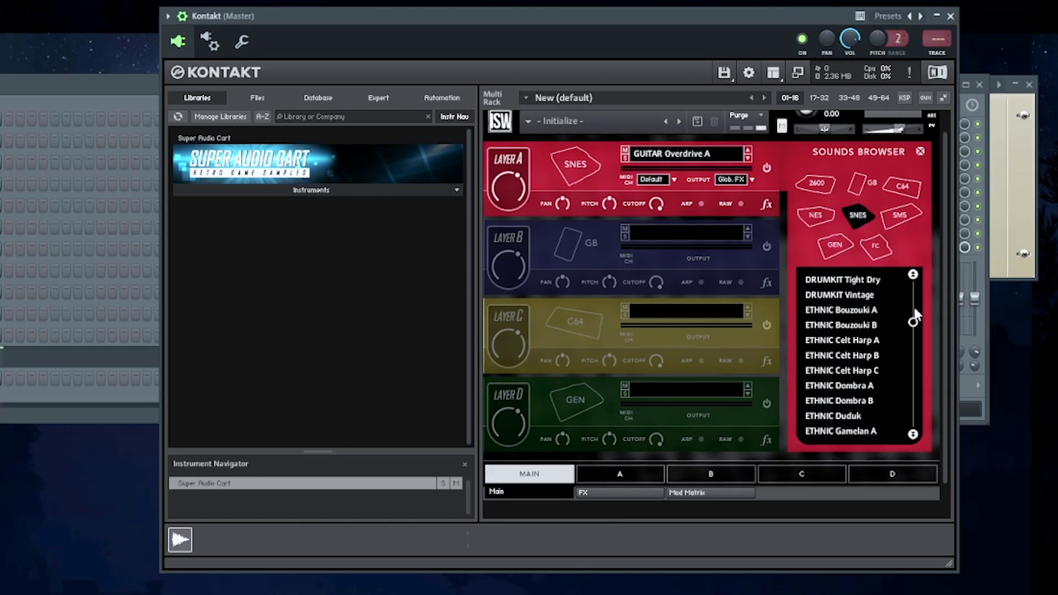
# - Browse the SNES sound list from its start, try KEYS FM EP A and load KEYS Harpsichord on layer A
pyautogui.scroll(5, 915, 314)
pyautogui.scroll(5, 916, 290)
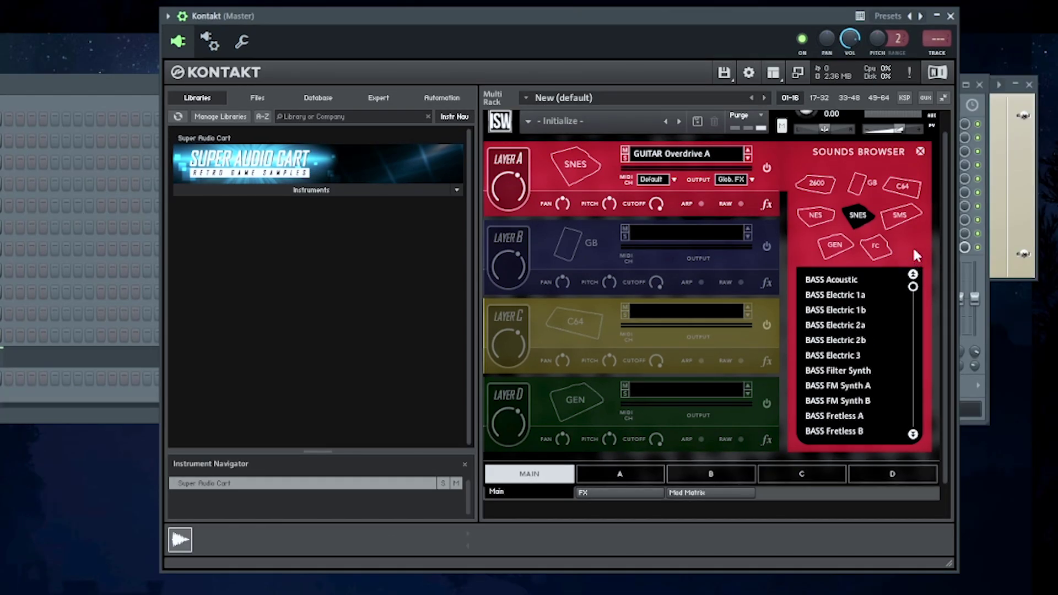
pyautogui.scroll(-10, 909, 291)
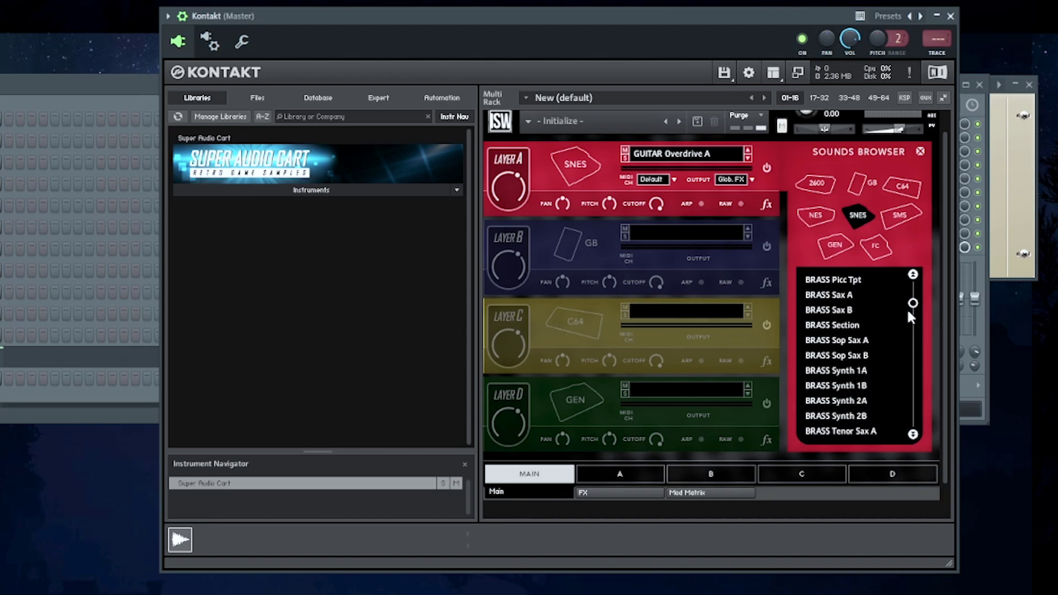
pyautogui.scroll(-15, 906, 342)
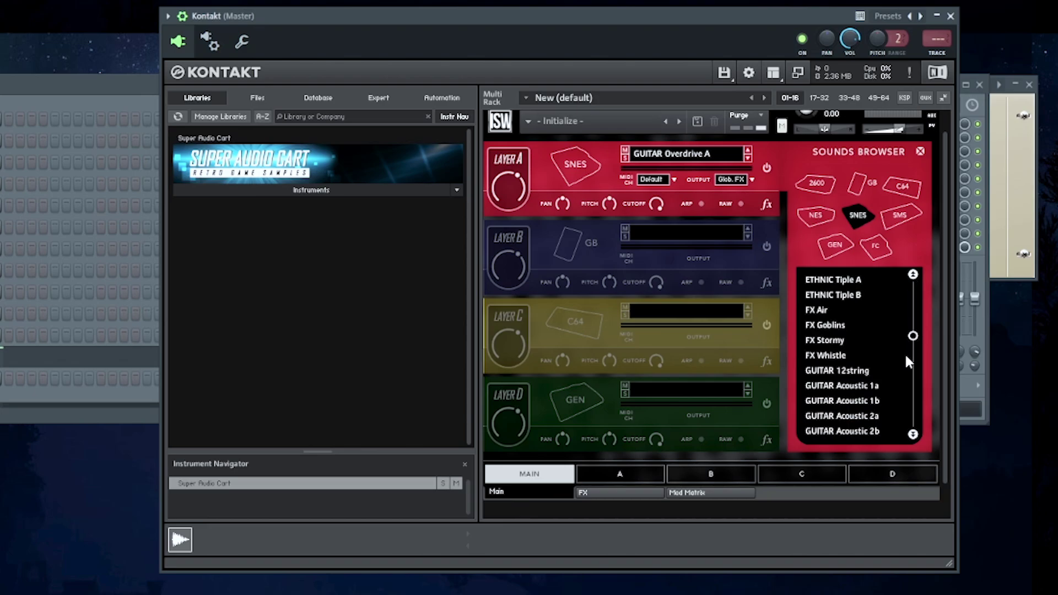
pyautogui.click(831, 400)
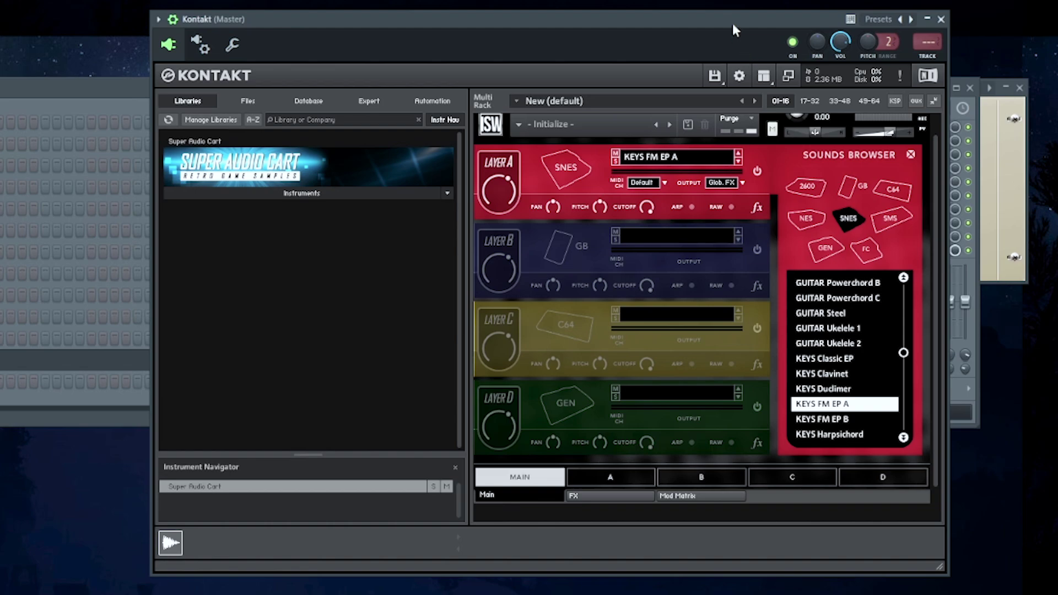
pyautogui.click(846, 436)
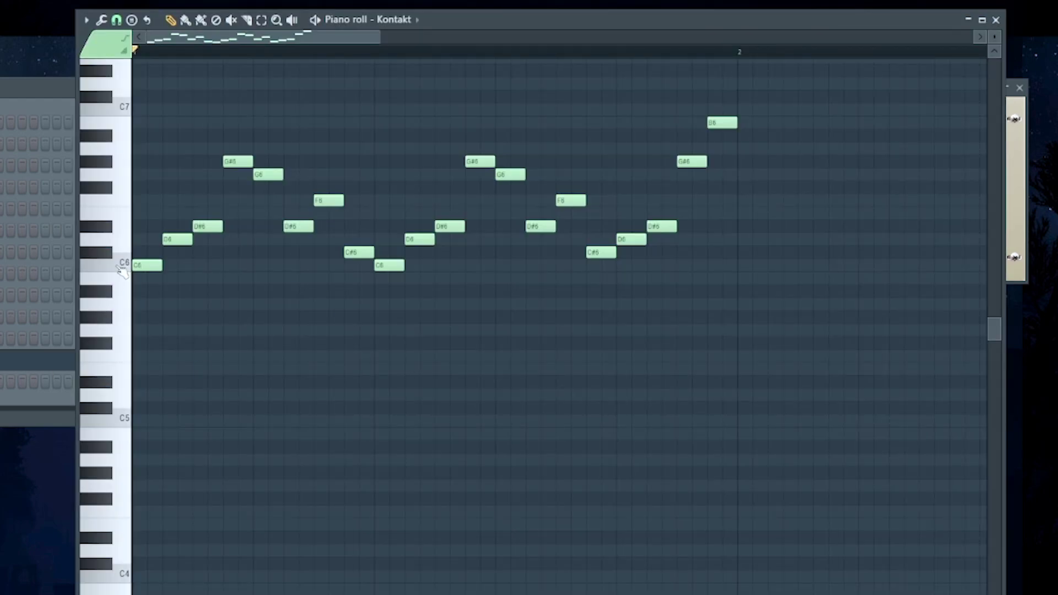
# - Transpose all notes in the Kontakt piano roll down one octave to start at C5, and show the channel rack
pyautogui.hotkey('ctrl', 'a')
pyautogui.moveTo(144, 269); pyautogui.dragTo(104, 432)
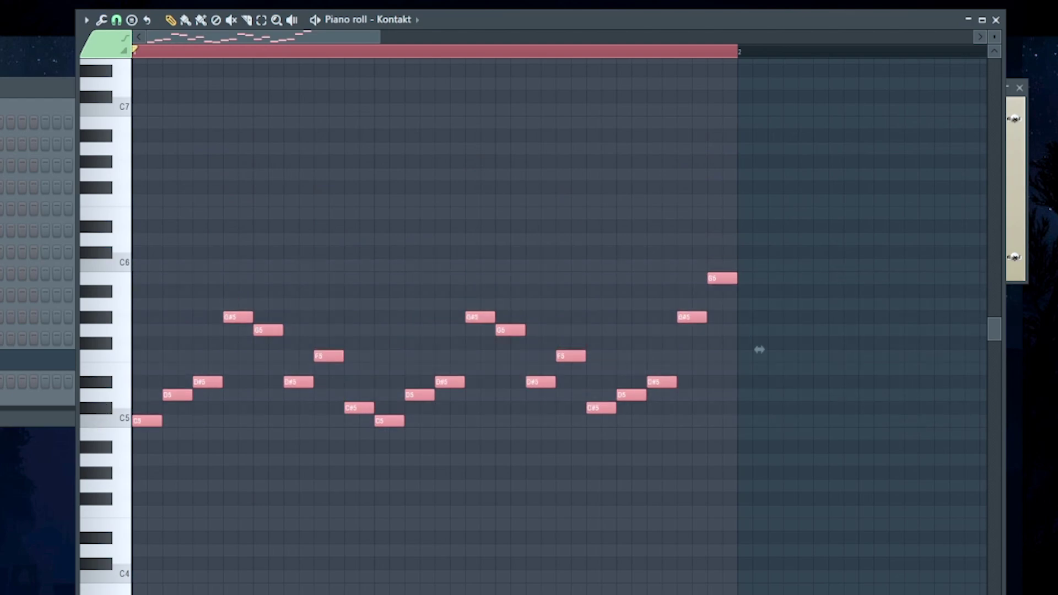
pyautogui.press('F6')
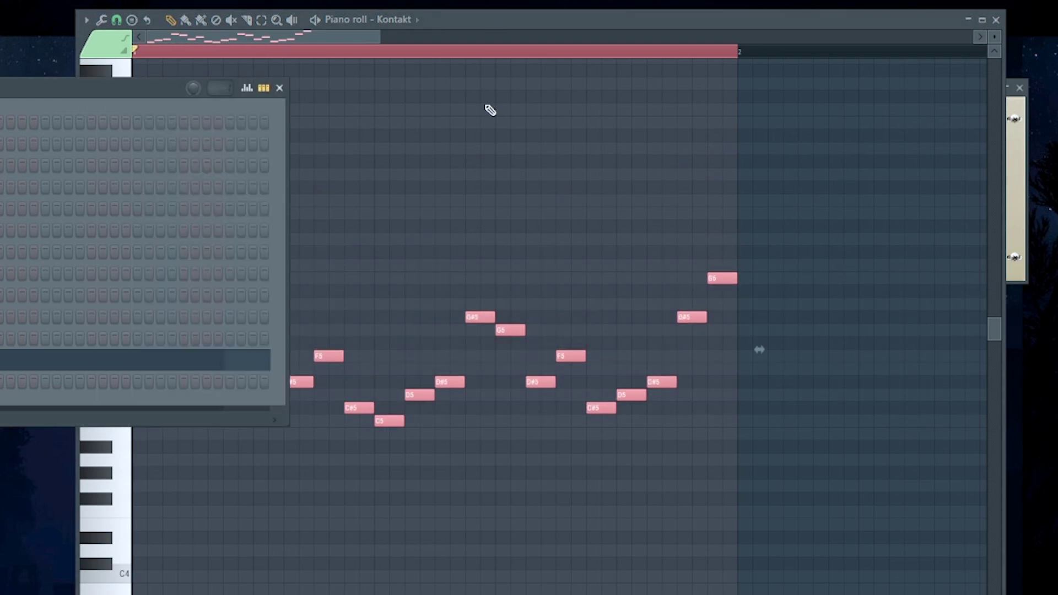
# - Play back the transposed melody with the KEYS Harpsichord sound, then stop playback
pyautogui.click(590, 24)
pyautogui.press('space')
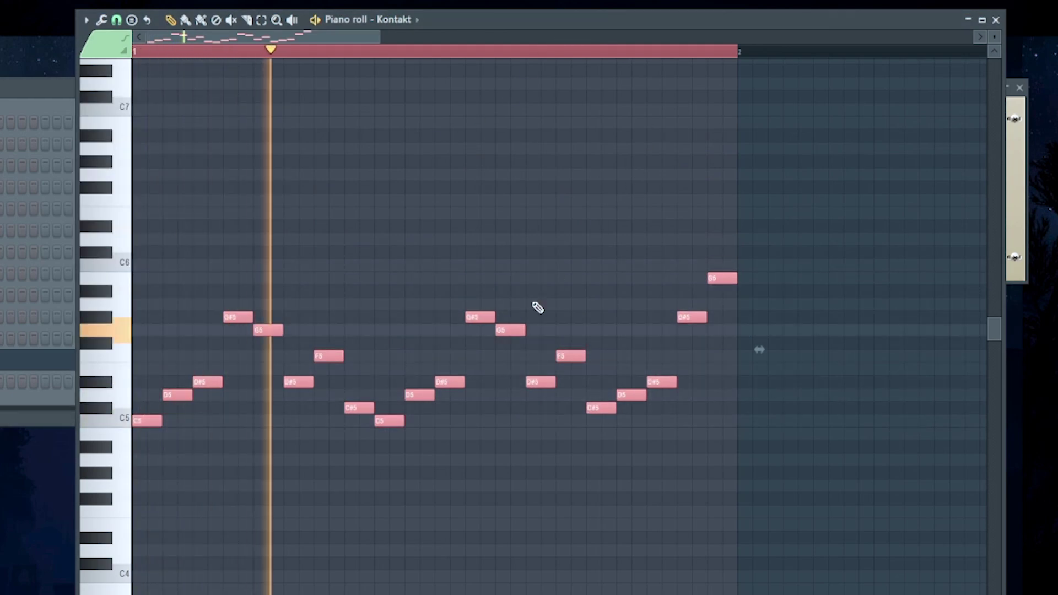
pyautogui.press('space')
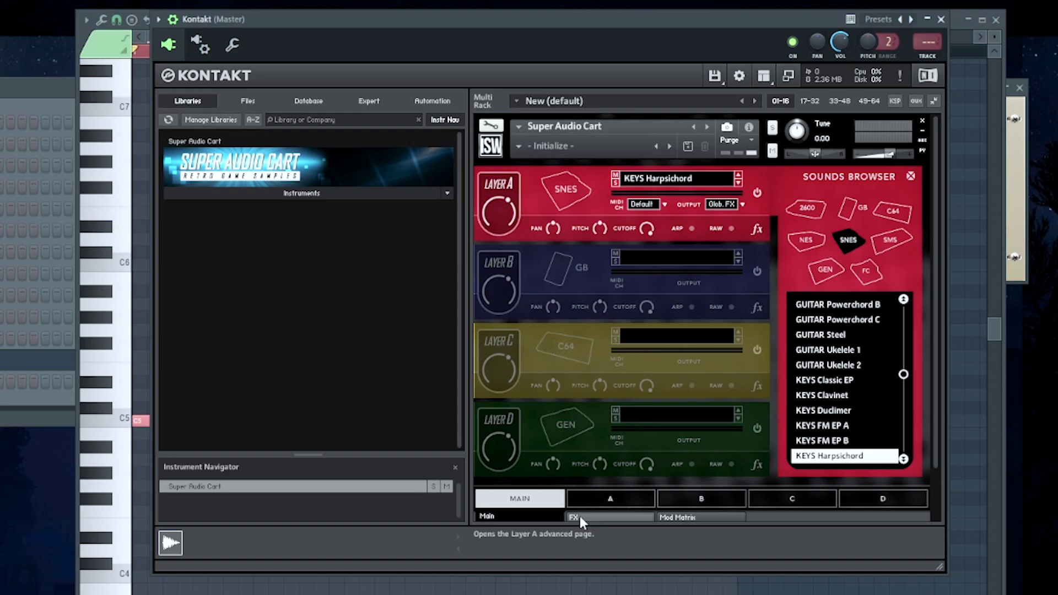
# - Try the global Bitcrusher effect on the melody, adjusting its bit depth to 8.0-bit and its sample rate
pyautogui.click(595, 517)
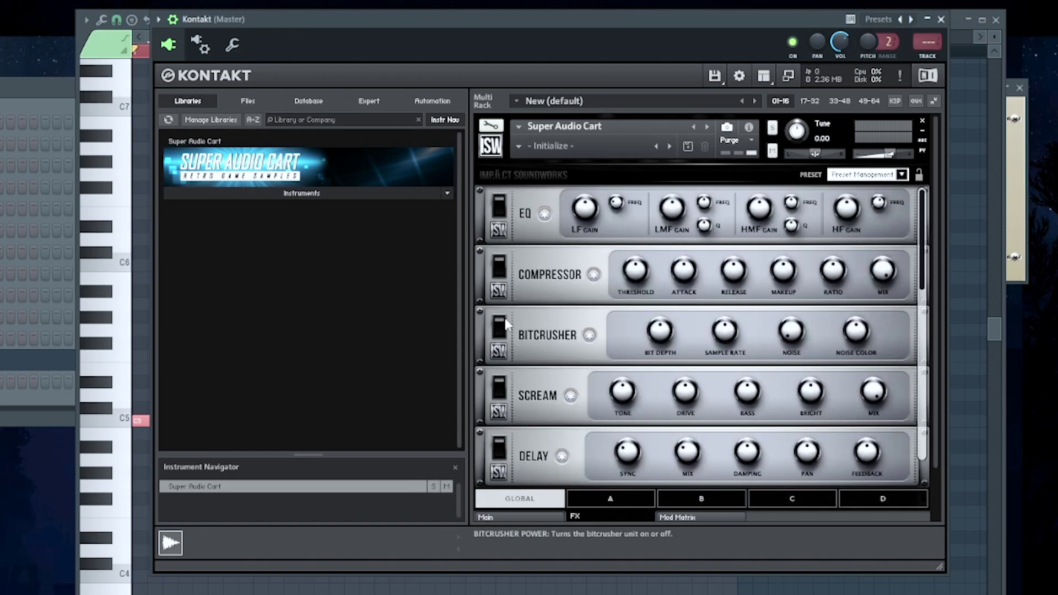
pyautogui.click(499, 329)
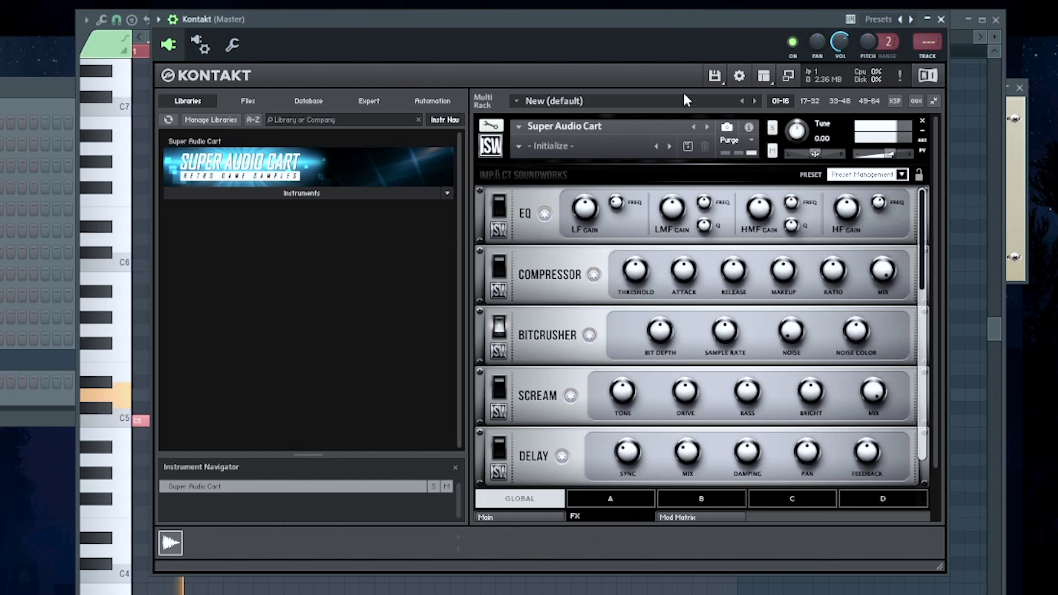
pyautogui.moveTo(661, 339)
pyautogui.mouseDown()
pyautogui.moveTo(659, 318)
pyautogui.moveTo(660, 350)
pyautogui.moveTo(660, 336)
pyautogui.mouseUp()
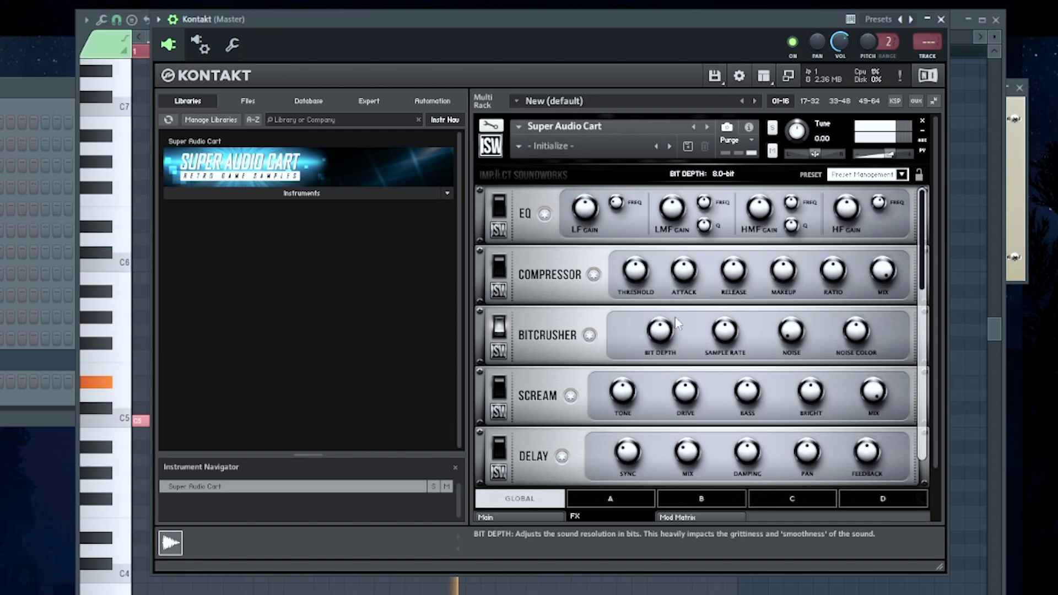
pyautogui.moveTo(725, 333)
pyautogui.mouseDown()
pyautogui.moveTo(726, 345)
pyautogui.moveTo(730, 330)
pyautogui.mouseUp()
# - Try the SNES Verb effect in the global effects rack, switch it off again and return to the main page
pyautogui.moveTo(928, 241); pyautogui.dragTo(907, 346)
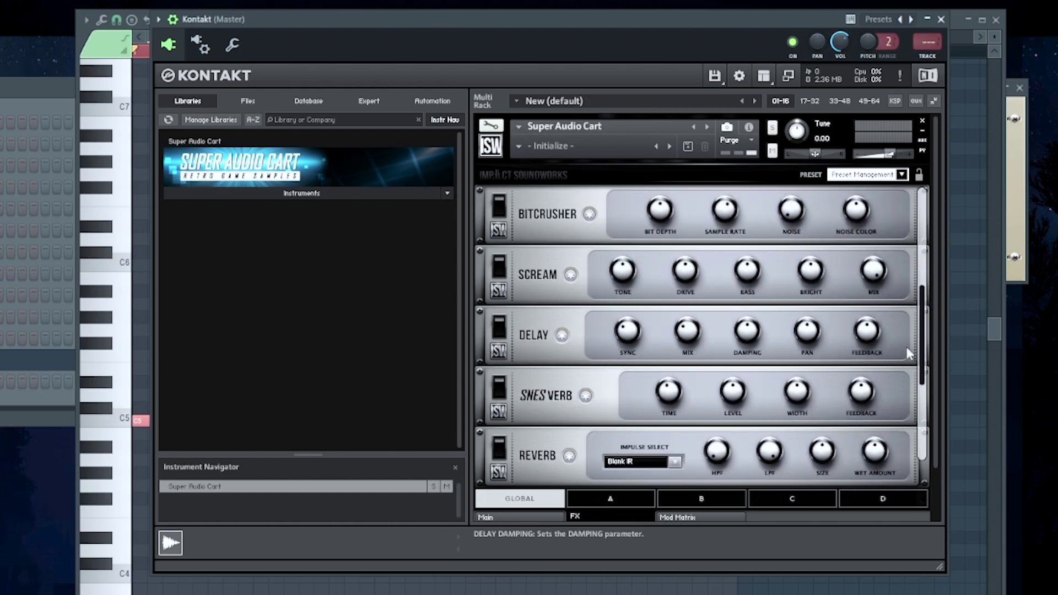
pyautogui.click(499, 389)
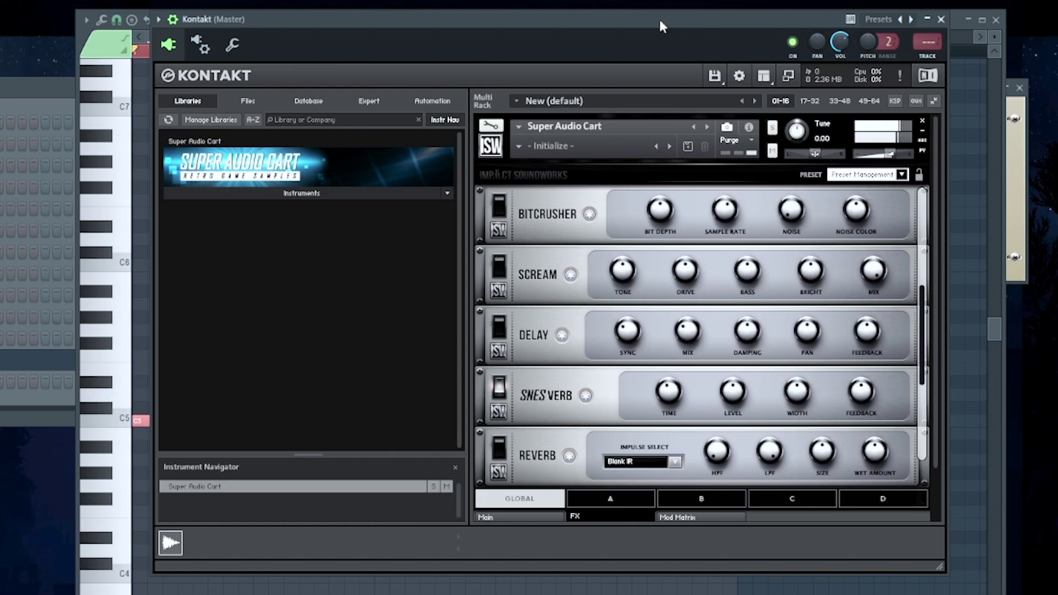
pyautogui.click(499, 390)
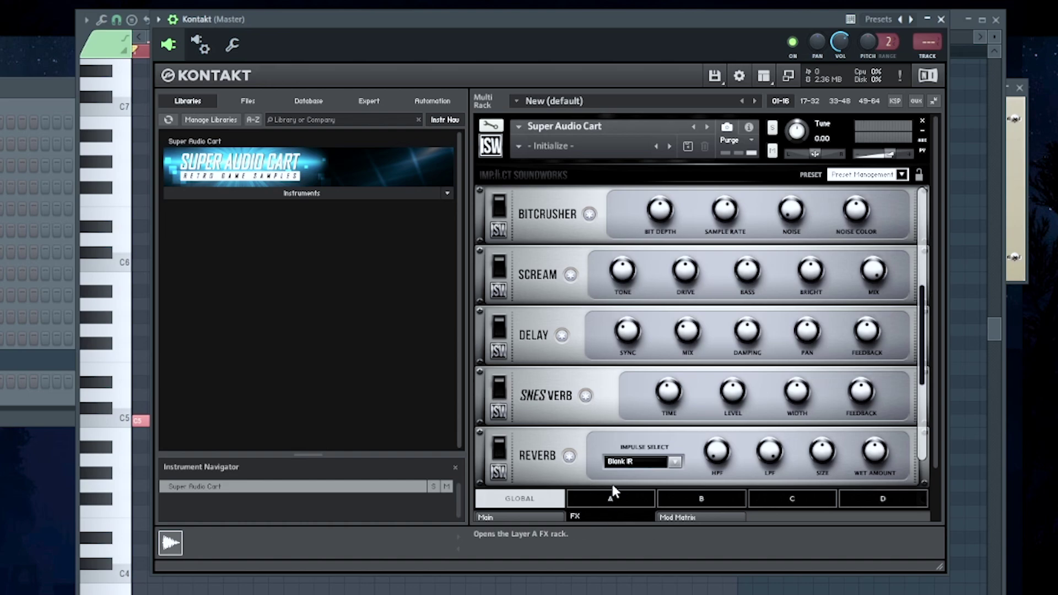
pyautogui.click(540, 520)
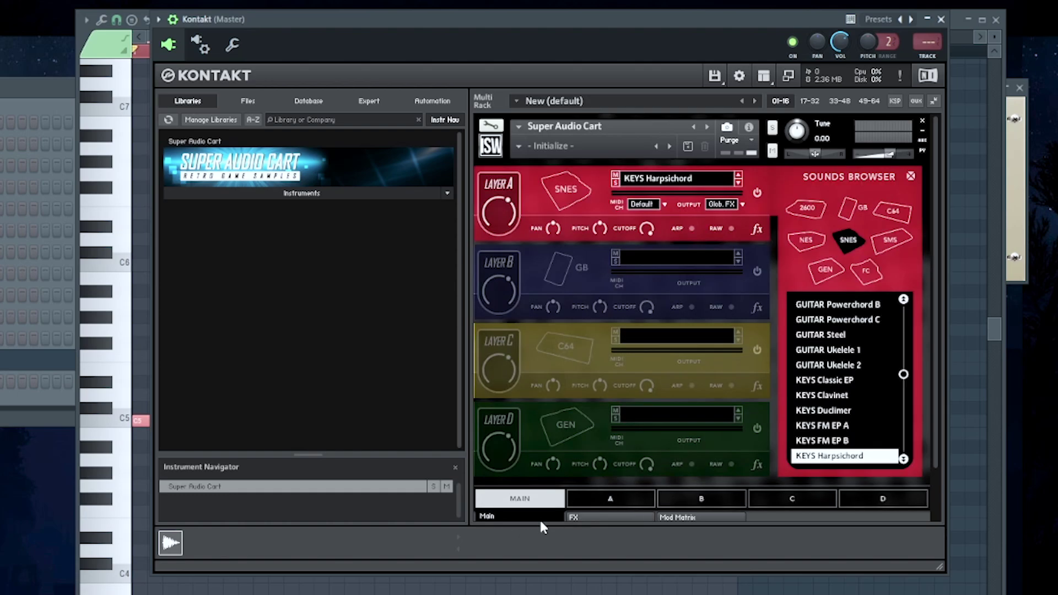
# - Examine layer A's arpeggiator tables for volume, length, wave, mod, cutoff and pitch, and its sound settings
pyautogui.click(605, 499)
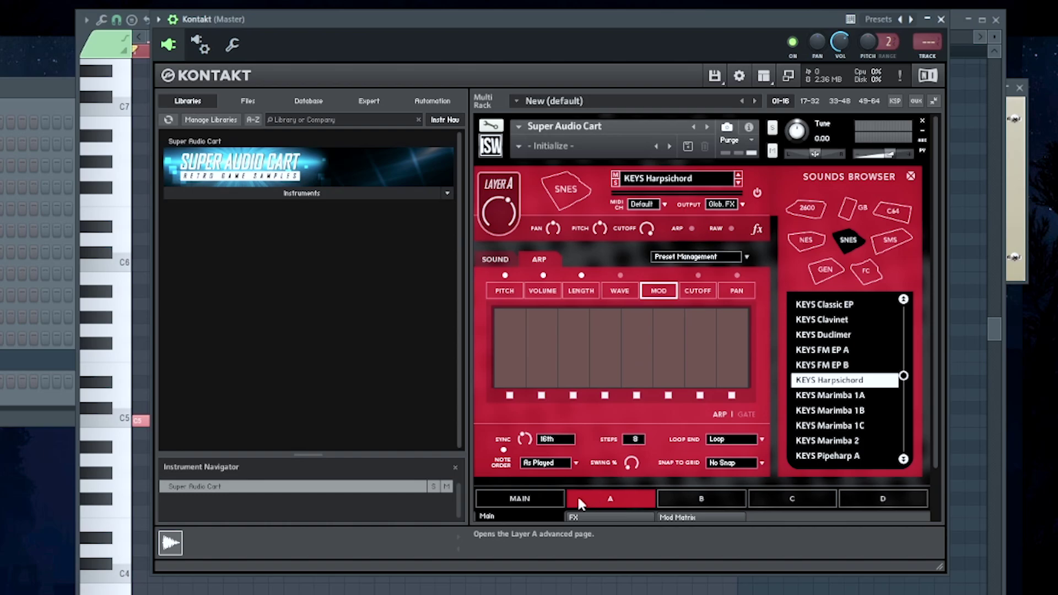
pyautogui.click(533, 495)
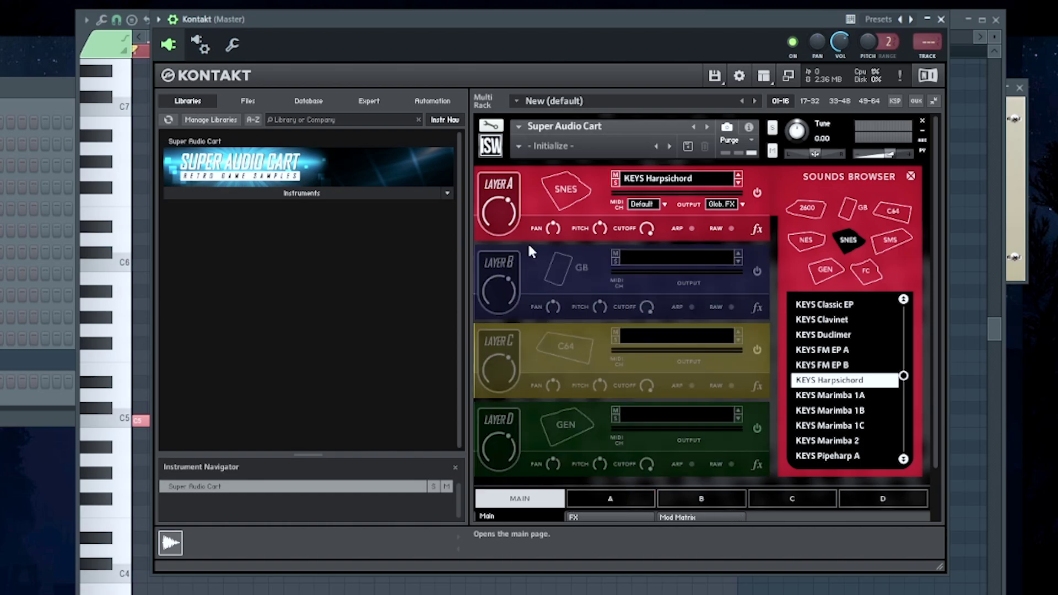
pyautogui.click(604, 496)
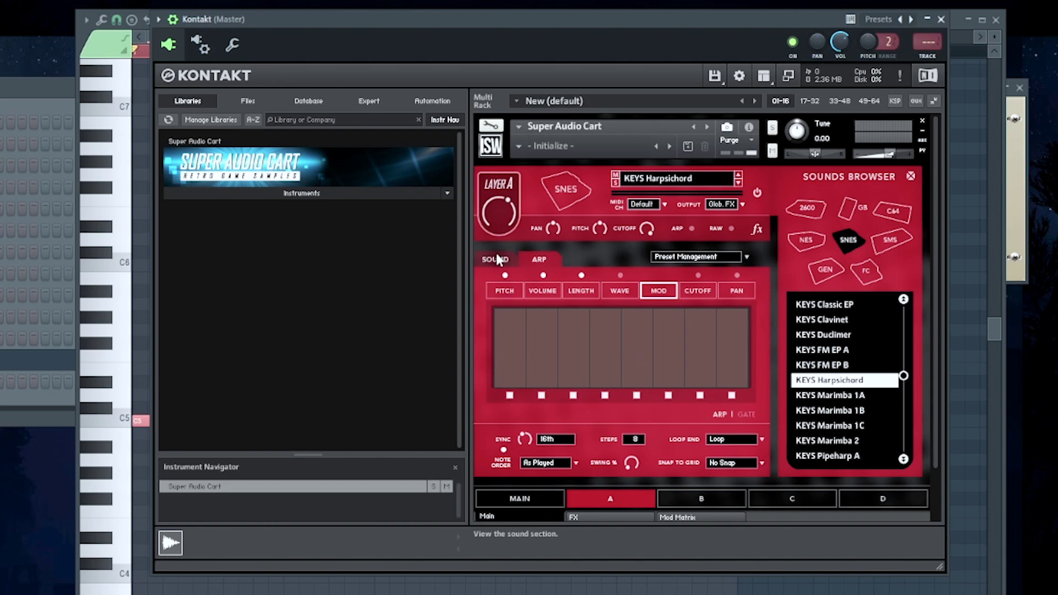
pyautogui.click(542, 291)
pyautogui.click(593, 295)
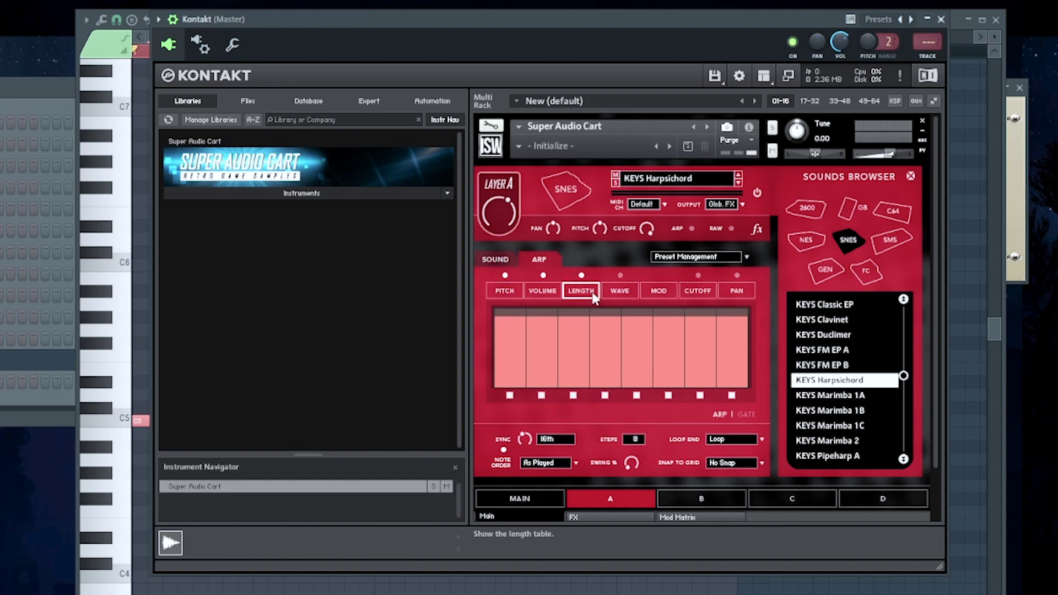
pyautogui.click(619, 292)
pyautogui.click(655, 292)
pyautogui.click(697, 290)
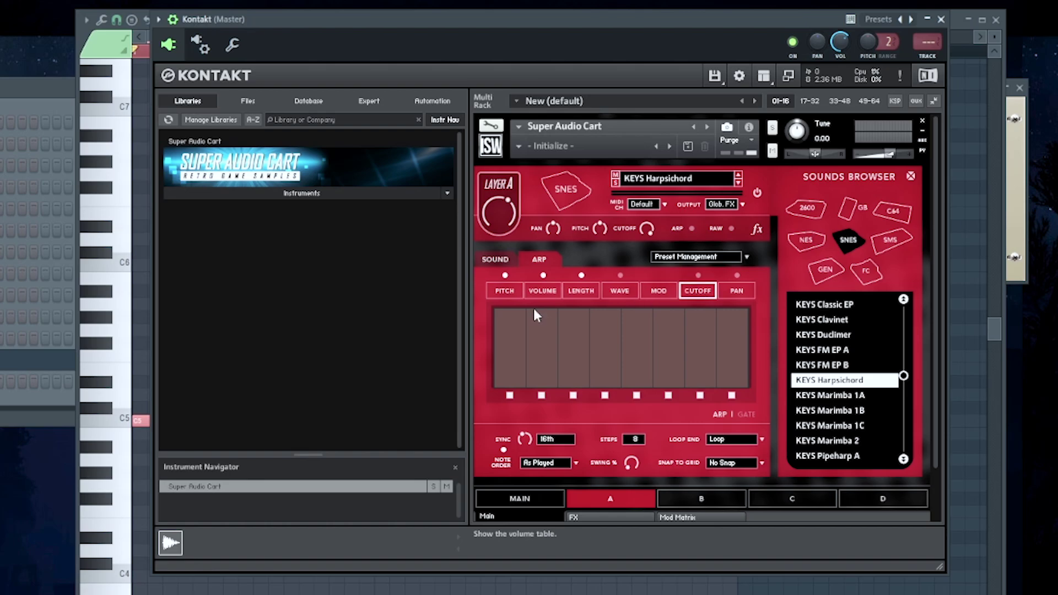
pyautogui.click(505, 292)
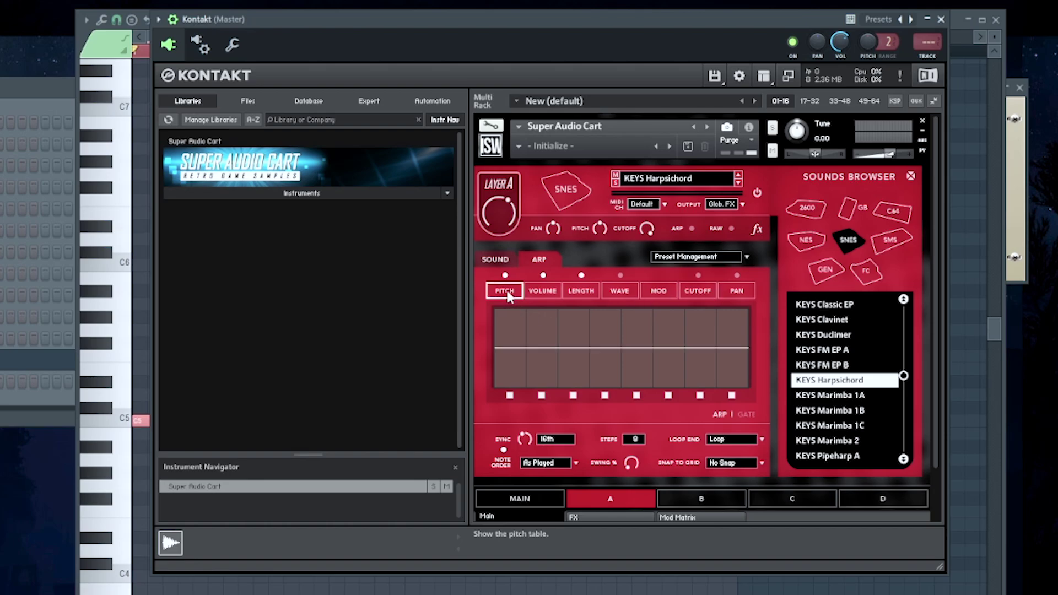
pyautogui.click(490, 258)
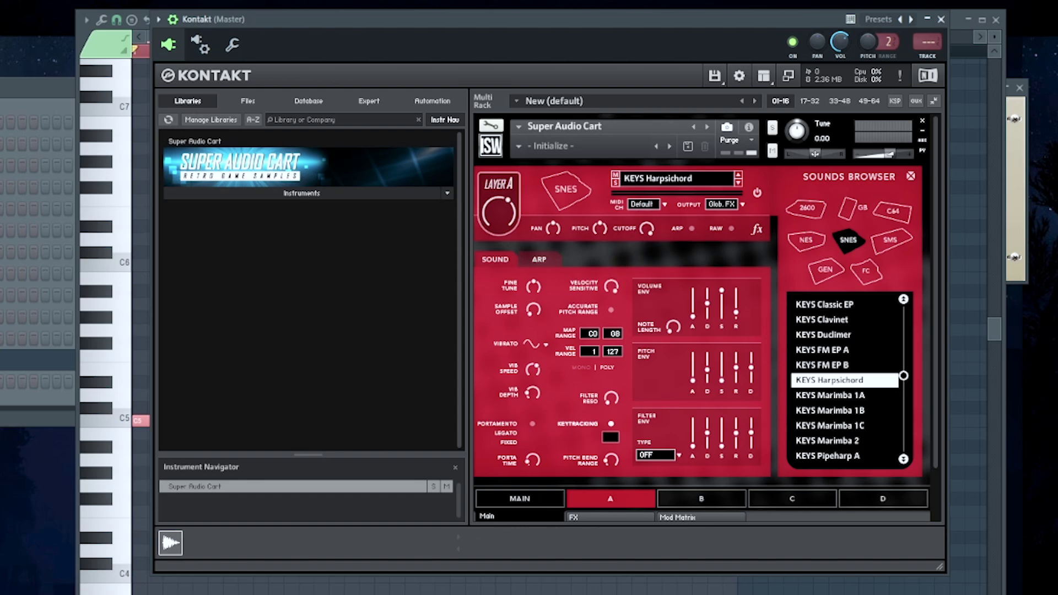
# - Draw uneven, wave-like velocities across all melody notes in the Kontakt piano roll and play back the result
pyautogui.press('F7')
pyautogui.press('F7')
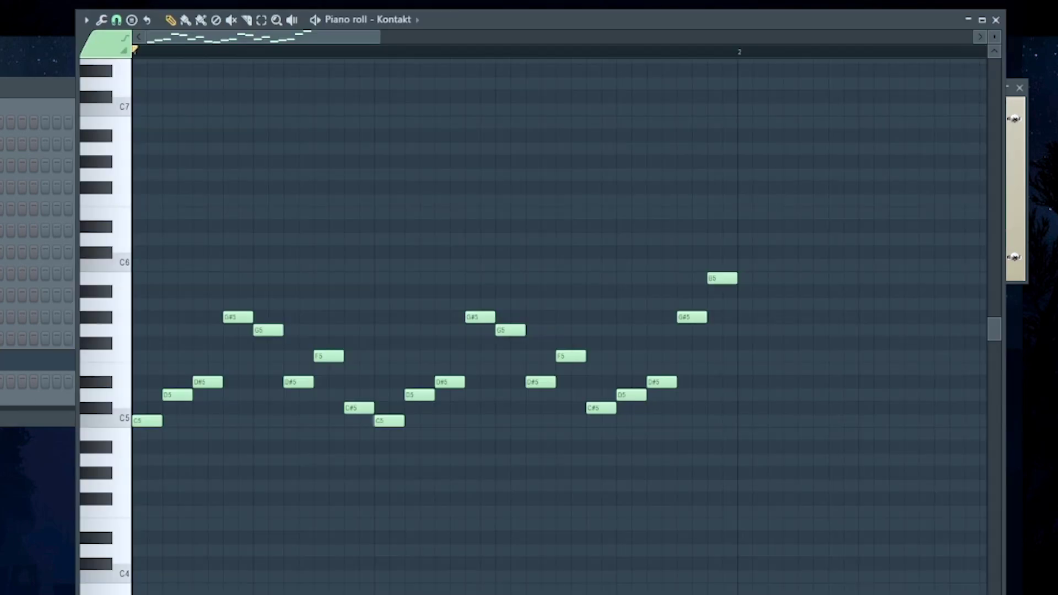
pyautogui.press('F6')
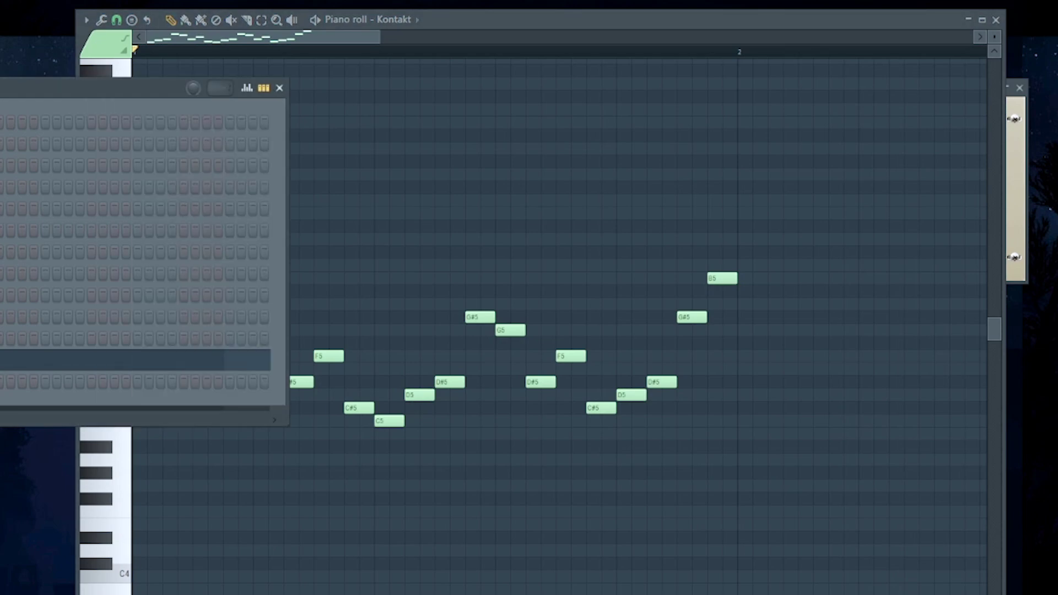
pyautogui.press('F7')
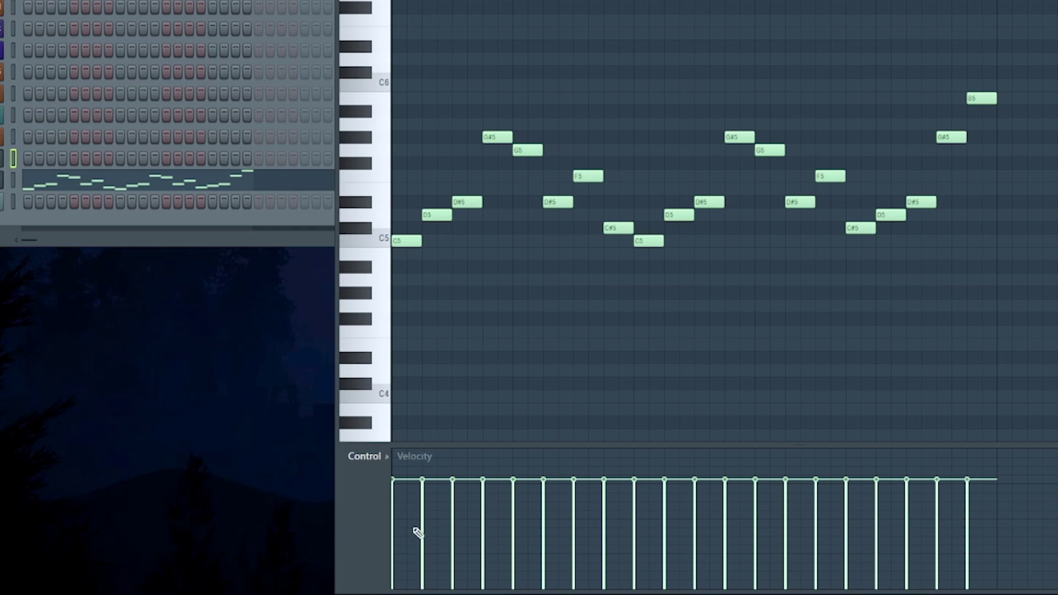
pyautogui.moveTo(394, 548)
pyautogui.mouseDown()
pyautogui.moveTo(435, 509)
pyautogui.moveTo(468, 499)
pyautogui.moveTo(525, 555)
pyautogui.moveTo(599, 515)
pyautogui.moveTo(692, 515)
pyautogui.moveTo(750, 570)
pyautogui.moveTo(900, 483)
pyautogui.moveTo(950, 498)
pyautogui.moveTo(969, 544)
pyautogui.mouseUp()
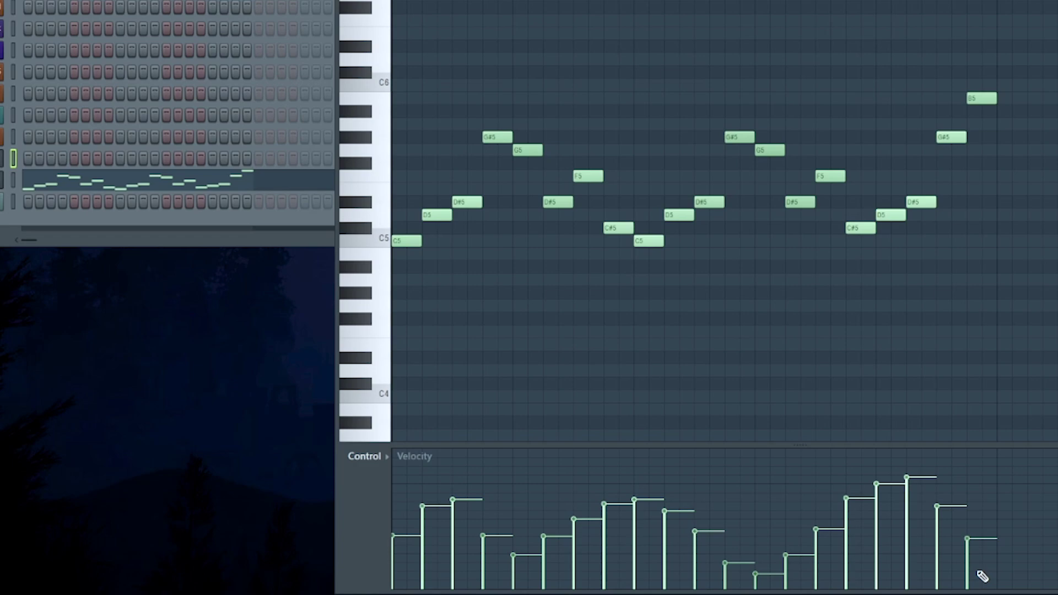
pyautogui.press('space')
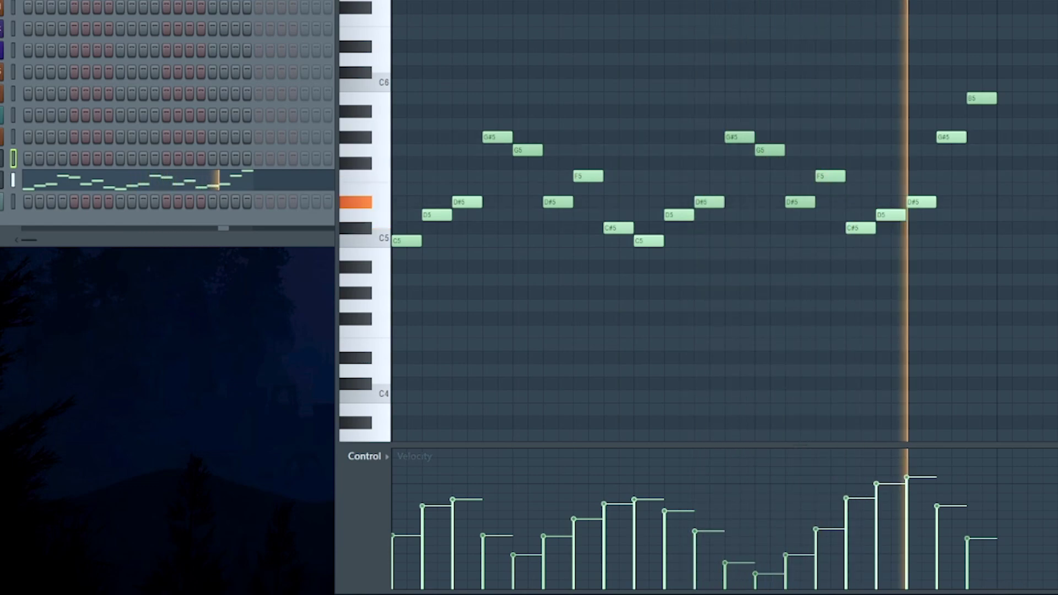
pyautogui.press('space')
# - Try higher velocities on the second to fourth notes, play the melody and undo the last velocity change
pyautogui.moveTo(435, 489)
pyautogui.mouseDown()
pyautogui.moveTo(480, 452)
pyautogui.moveTo(416, 501)
pyautogui.moveTo(461, 468)
pyautogui.mouseUp()
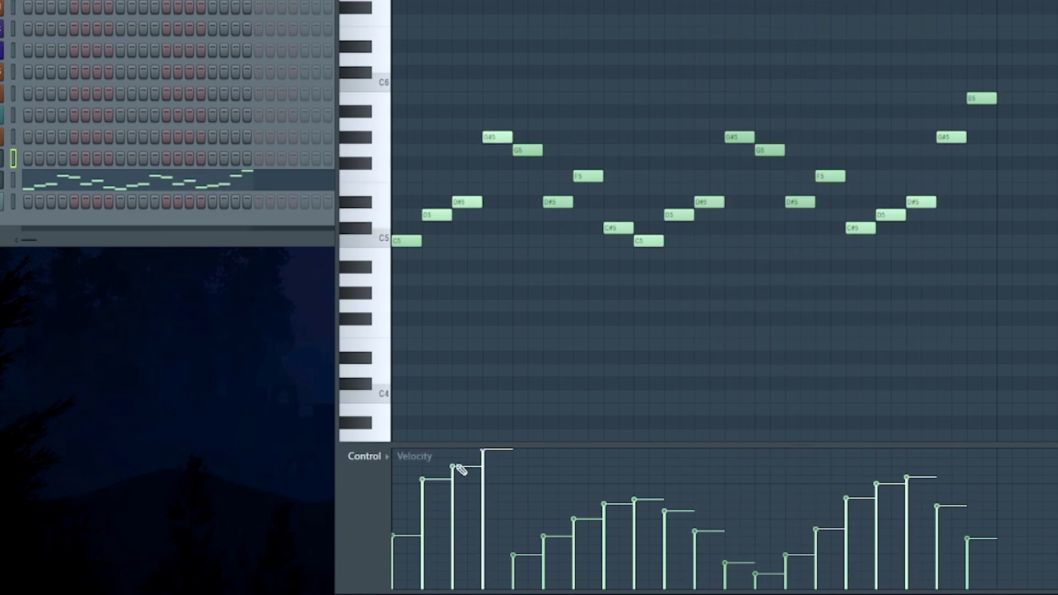
pyautogui.press('space')
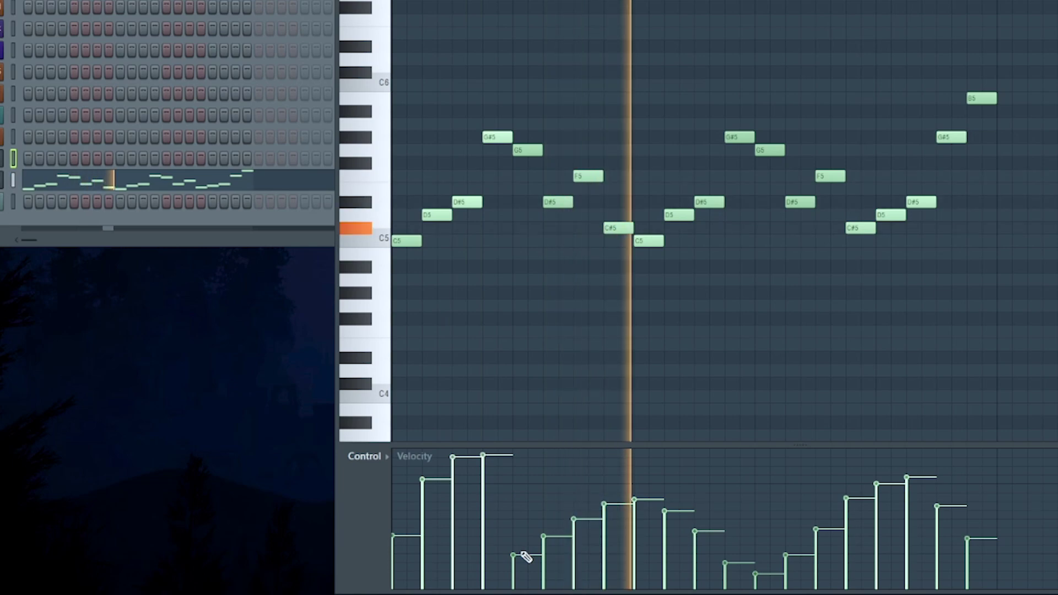
pyautogui.press('space')
pyautogui.hotkey('ctrl', 'z')
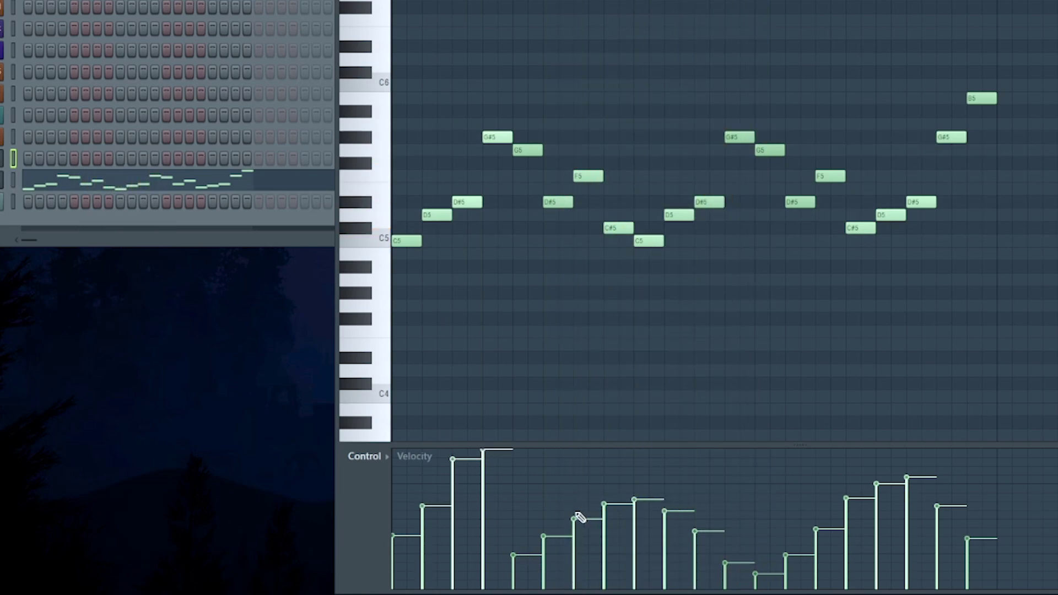
# - Redraw the melody's velocities as a steady rise from the first note to the last and play it back
pyautogui.moveTo(423, 496)
pyautogui.mouseDown()
pyautogui.moveTo(758, 516)
pyautogui.moveTo(980, 512)
pyautogui.moveTo(560, 499)
pyautogui.moveTo(439, 510)
pyautogui.moveTo(684, 495)
pyautogui.mouseUp()
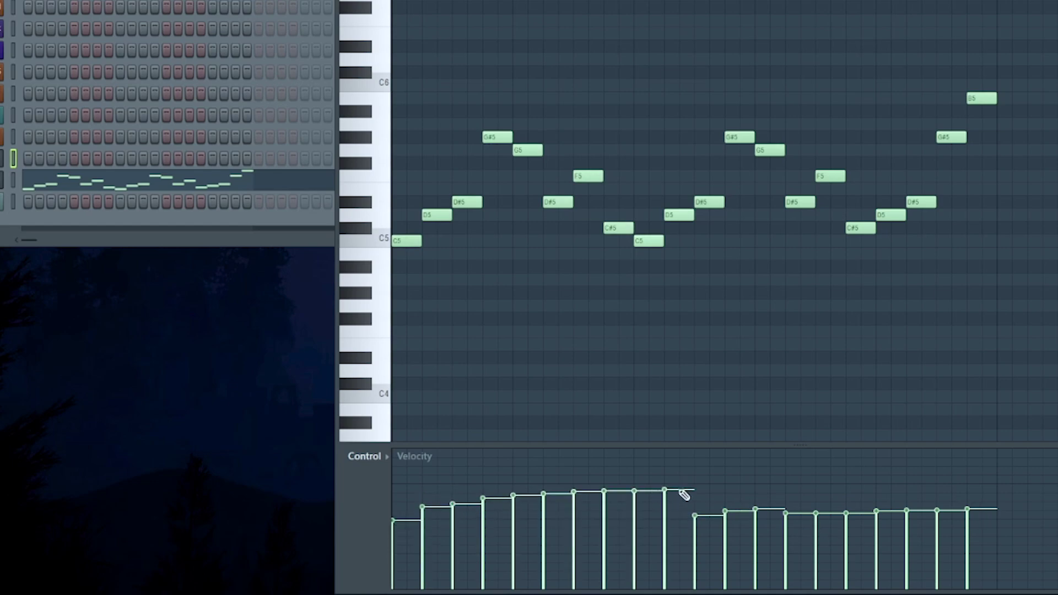
pyautogui.moveTo(396, 553)
pyautogui.mouseDown()
pyautogui.moveTo(685, 496)
pyautogui.moveTo(965, 479)
pyautogui.mouseUp()
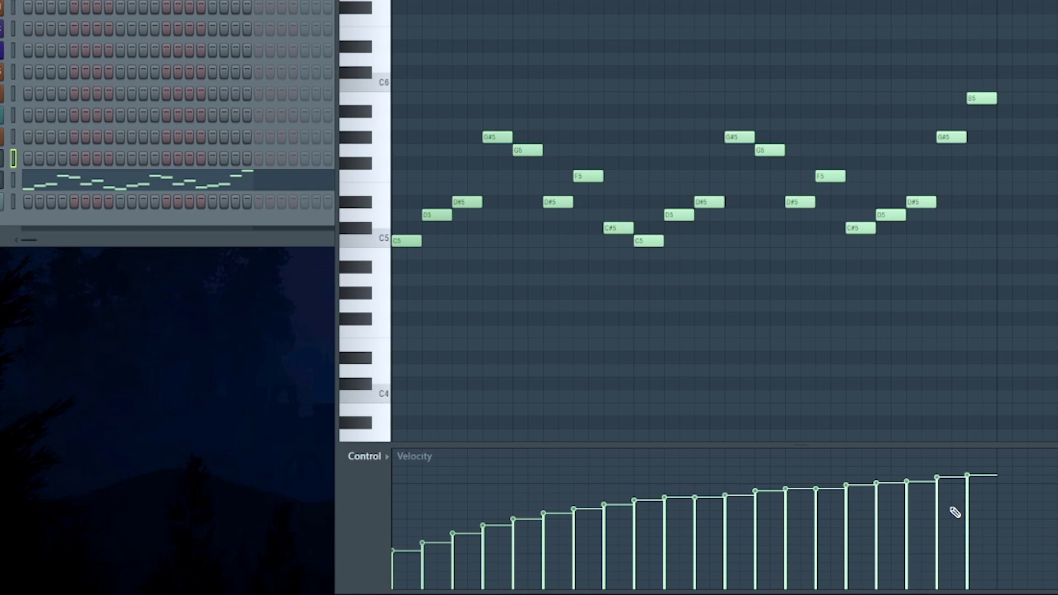
pyautogui.press('space')
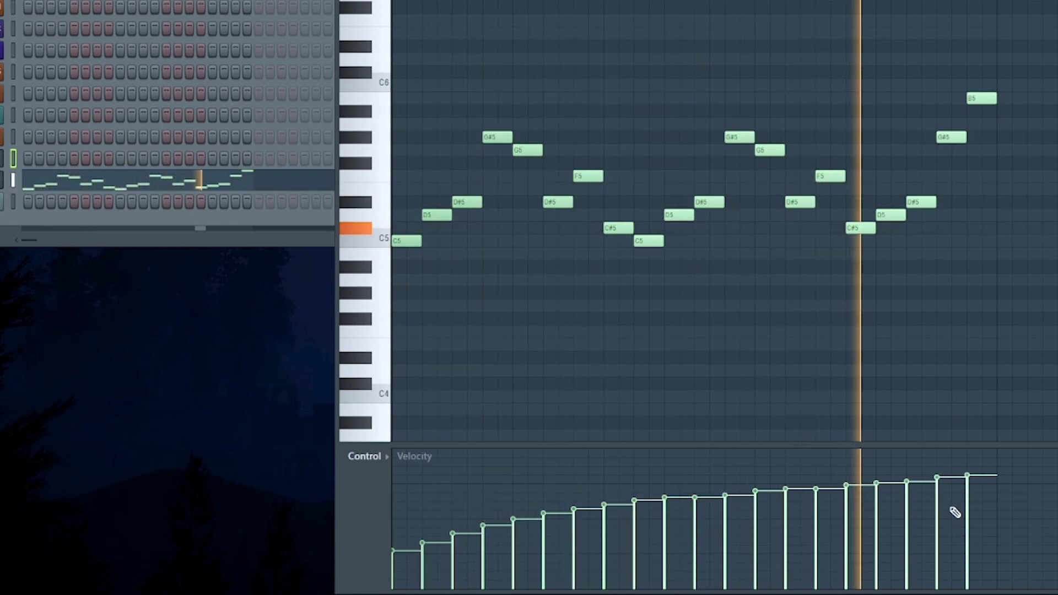
pyautogui.press('space')
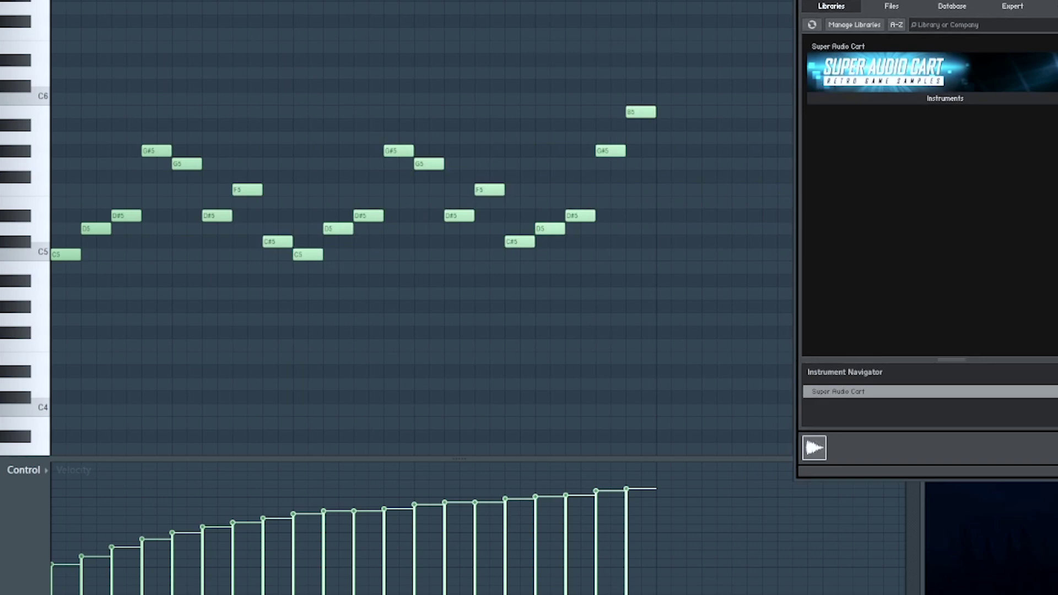
# - Preview the C5 key, then select and clear all melody notes in the Kontakt piano roll
pyautogui.click(20, 254)
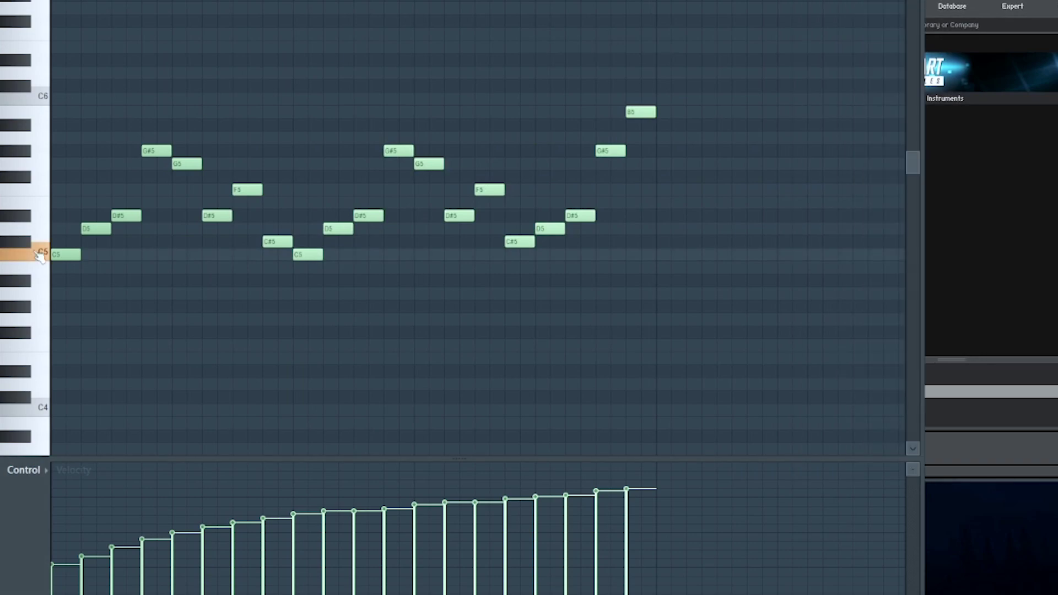
pyautogui.hotkey('ctrl', 'a')
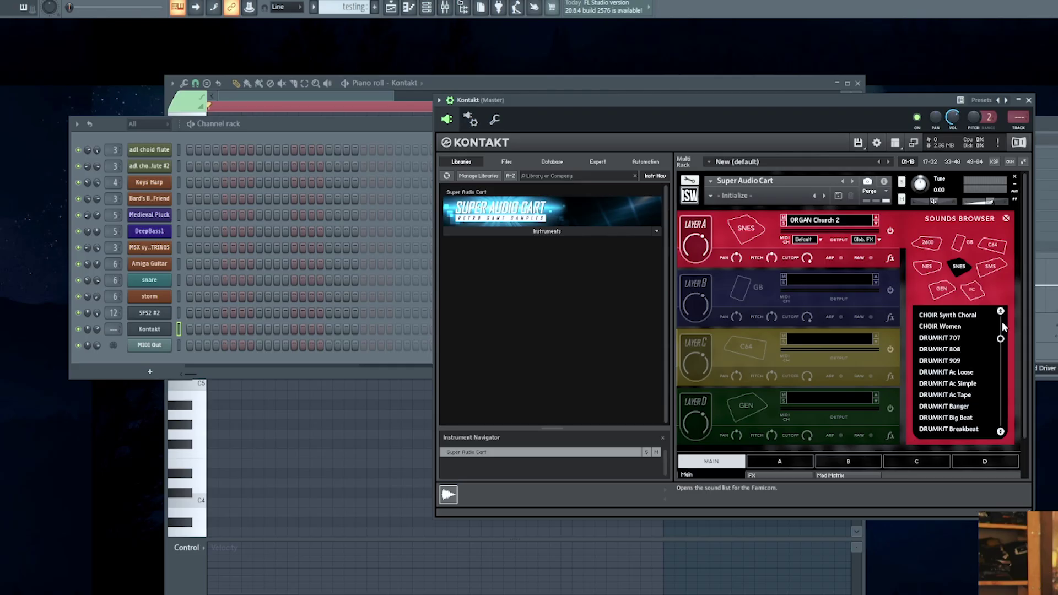
# - Load the SNES sound CHOIR Synth Choral on layer A
pyautogui.scroll(5, 1003, 327)
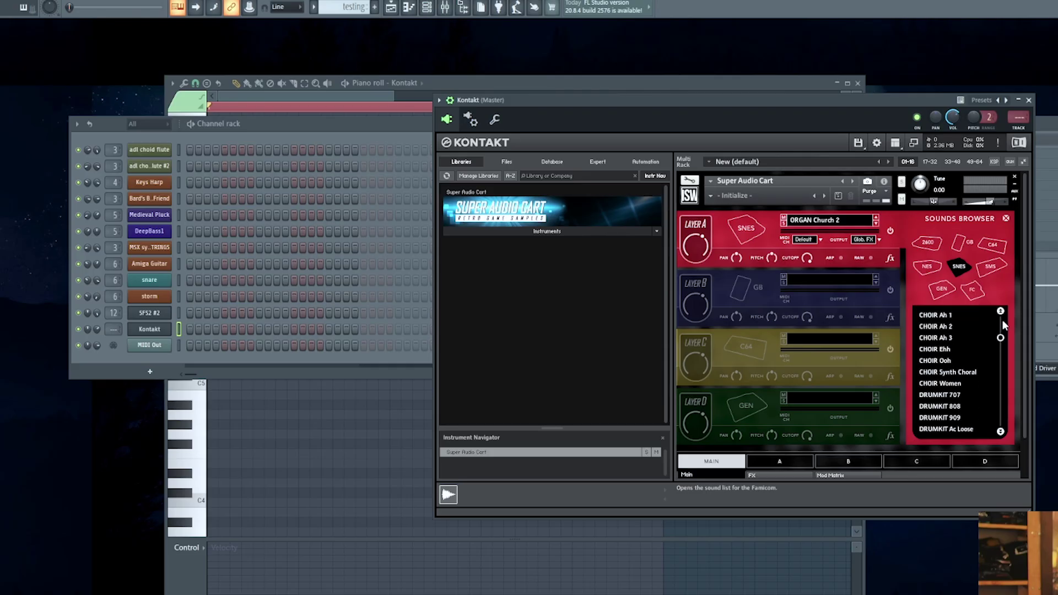
pyautogui.click(935, 373)
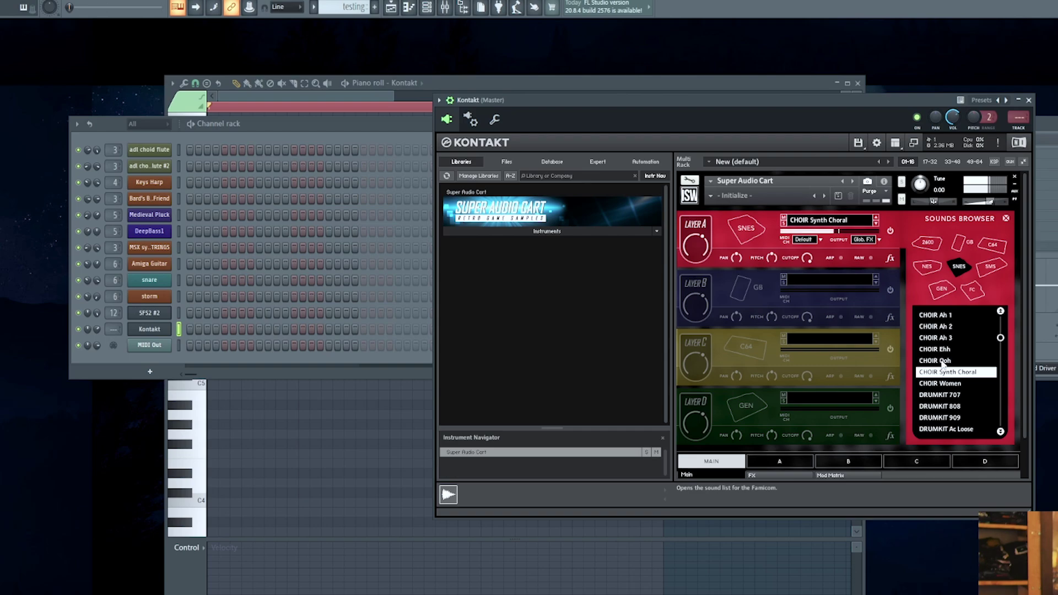
pyautogui.press('Escape')
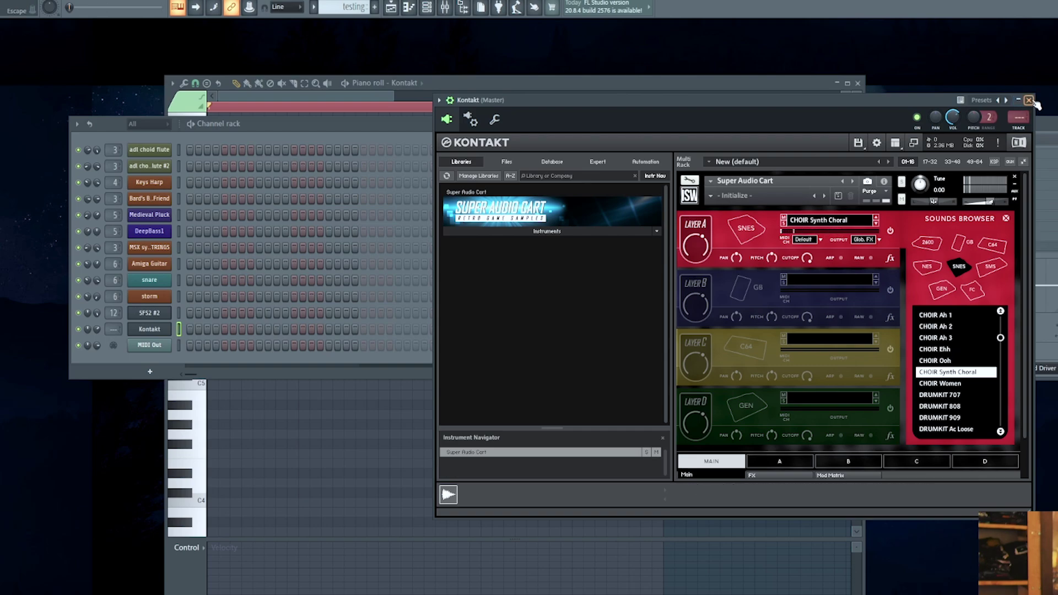
# - Close the Kontakt window, reposition the piano roll and place a C4 note at the start of the pattern
pyautogui.click(1029, 101)
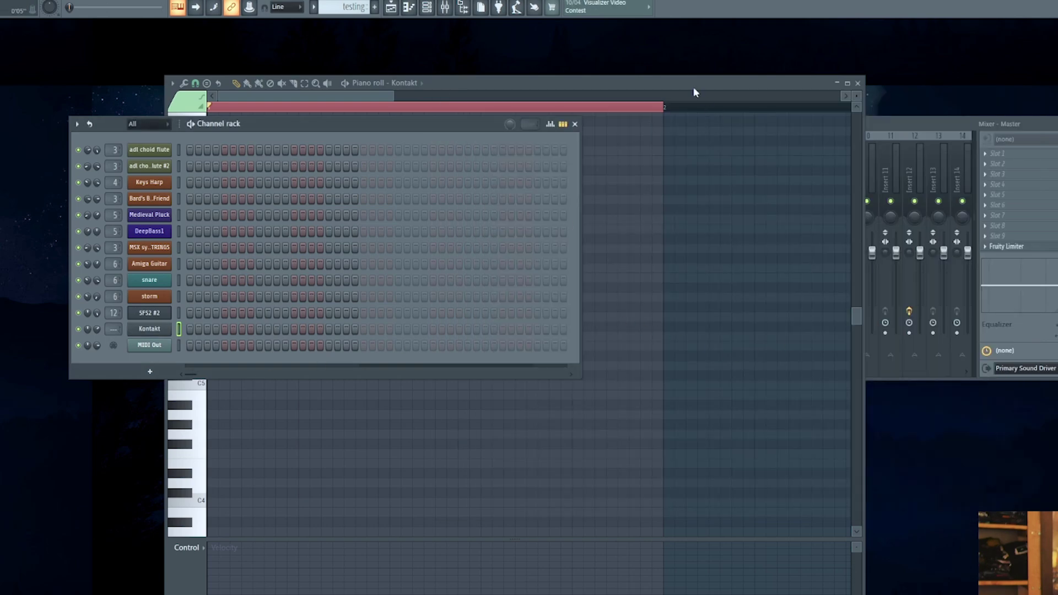
pyautogui.moveTo(697, 84); pyautogui.dragTo(746, 71)
pyautogui.moveTo(407, 470); pyautogui.dragTo(259, 498)
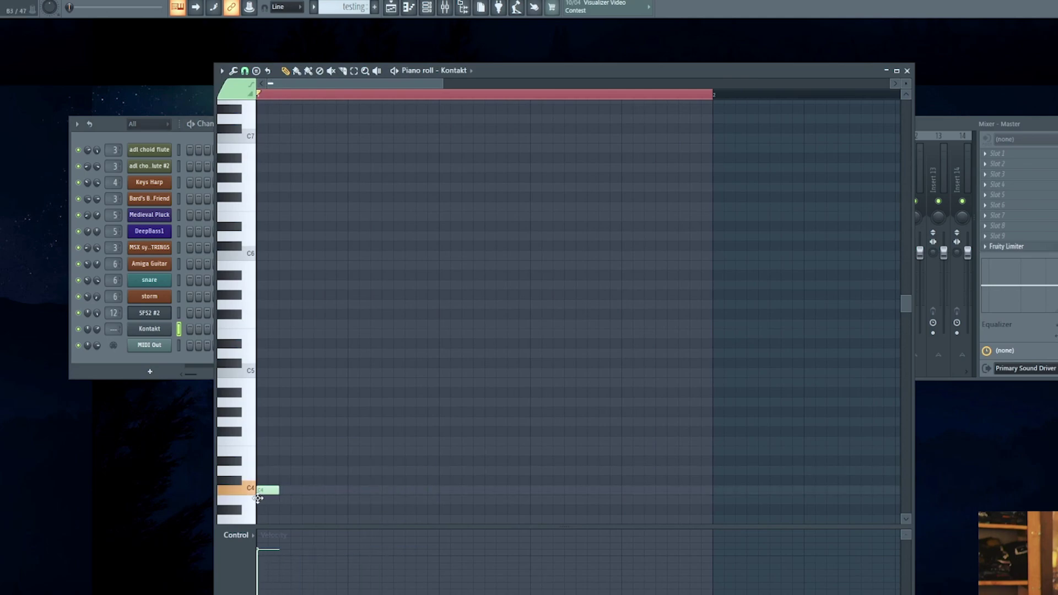
# - Fill the Kontakt pattern with sustained notes C4, D#4 and F4 followed by B3 and D4
pyautogui.hotkey('ctrl', 'v')
pyautogui.moveTo(577, 65); pyautogui.dragTo(693, 74)
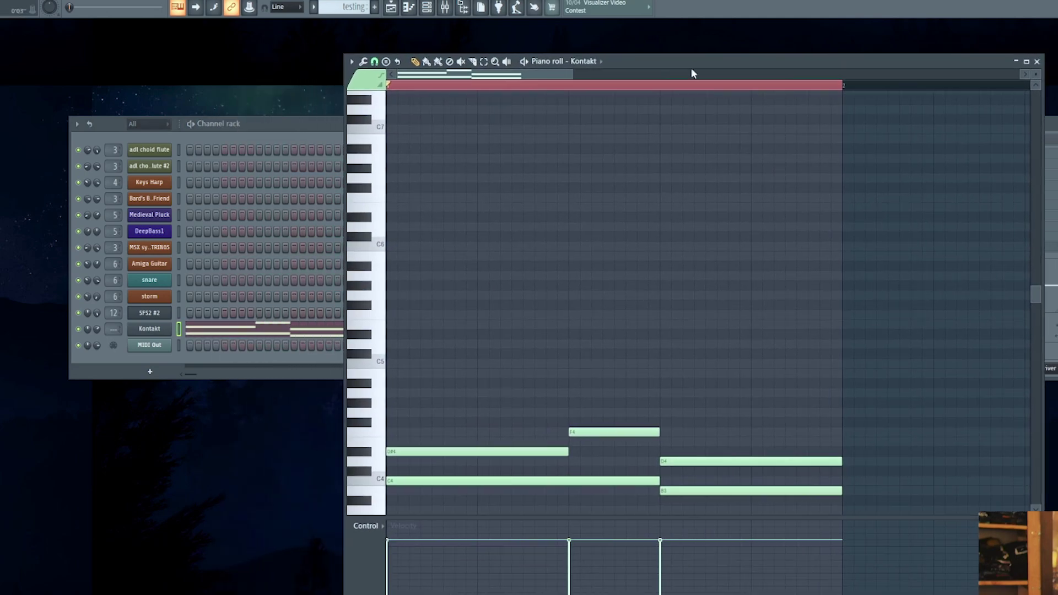
pyautogui.click(363, 453)
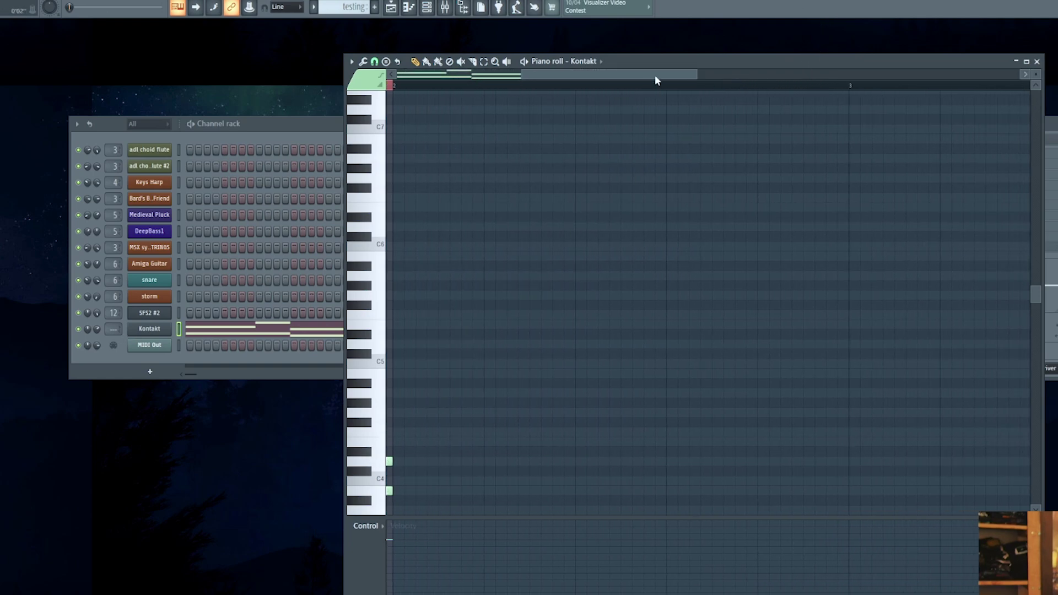
# - Reopen the Kontakt instrument beside the piano roll and show layer A's sound settings
pyautogui.click(151, 329)
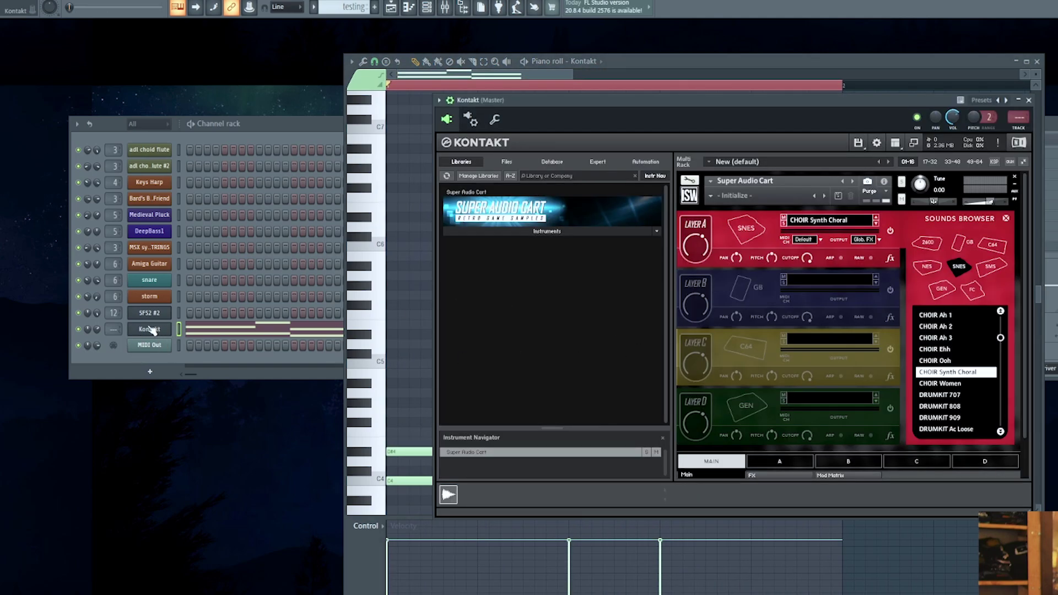
pyautogui.click(770, 461)
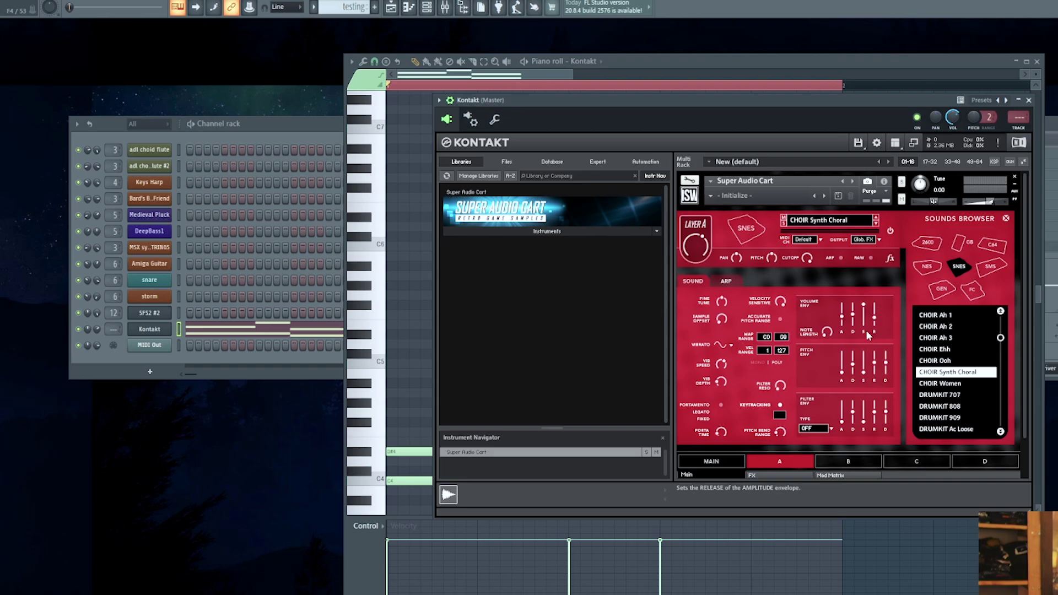
pyautogui.moveTo(601, 101); pyautogui.dragTo(636, 99)
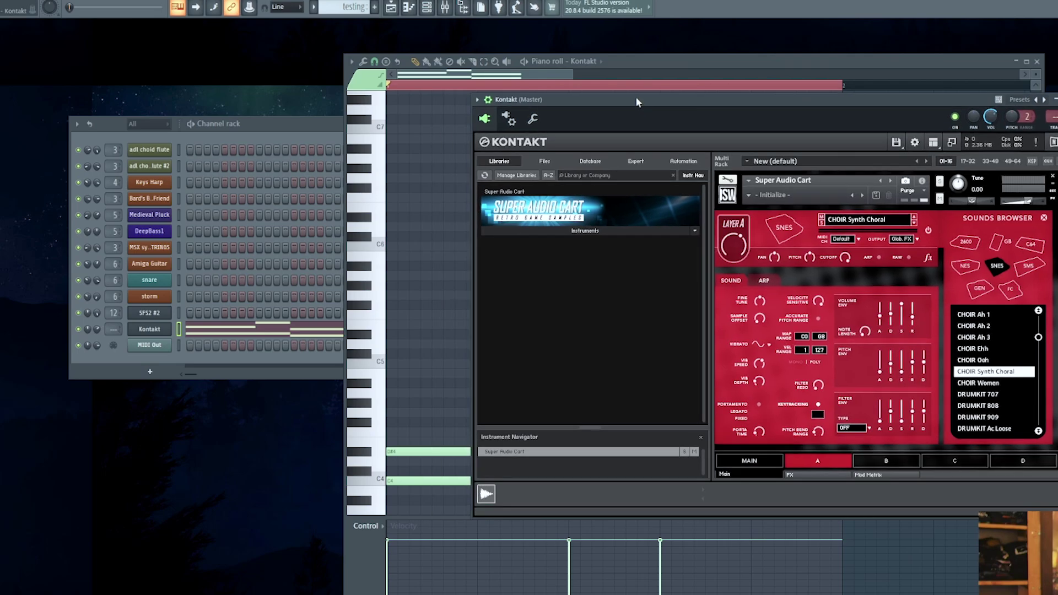
# - Play back the chord pattern with the CHOIR Synth Choral sound
pyautogui.click(258, 125)
pyautogui.press('space')
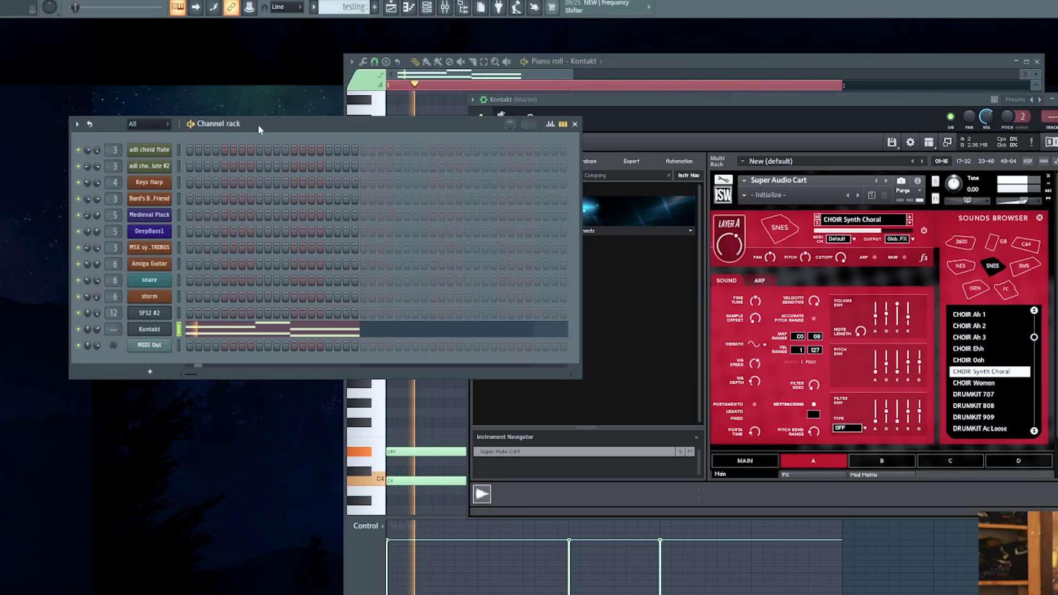
pyautogui.click(875, 320)
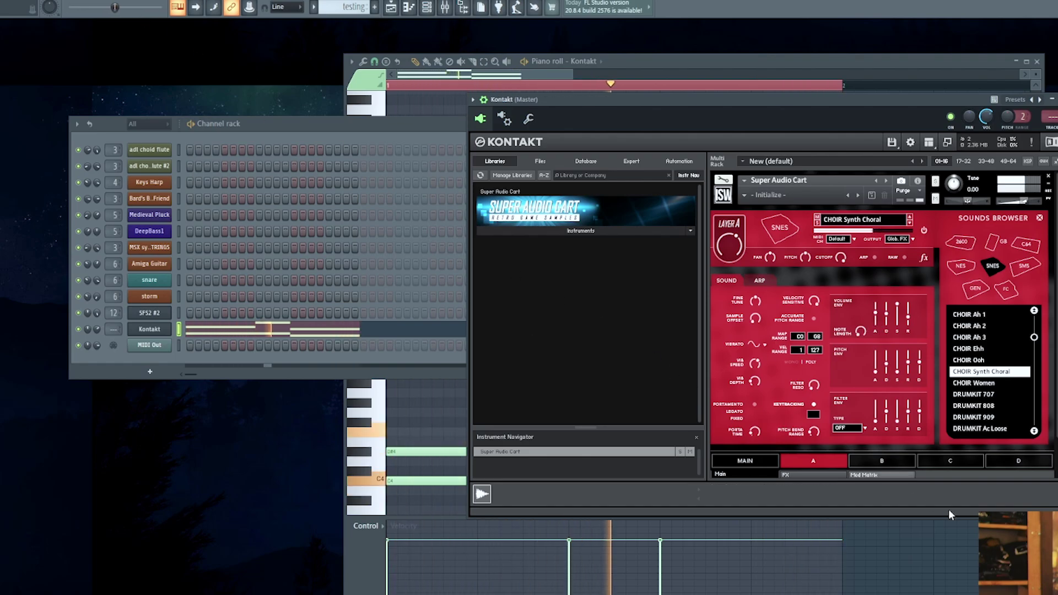
pyautogui.press('space')
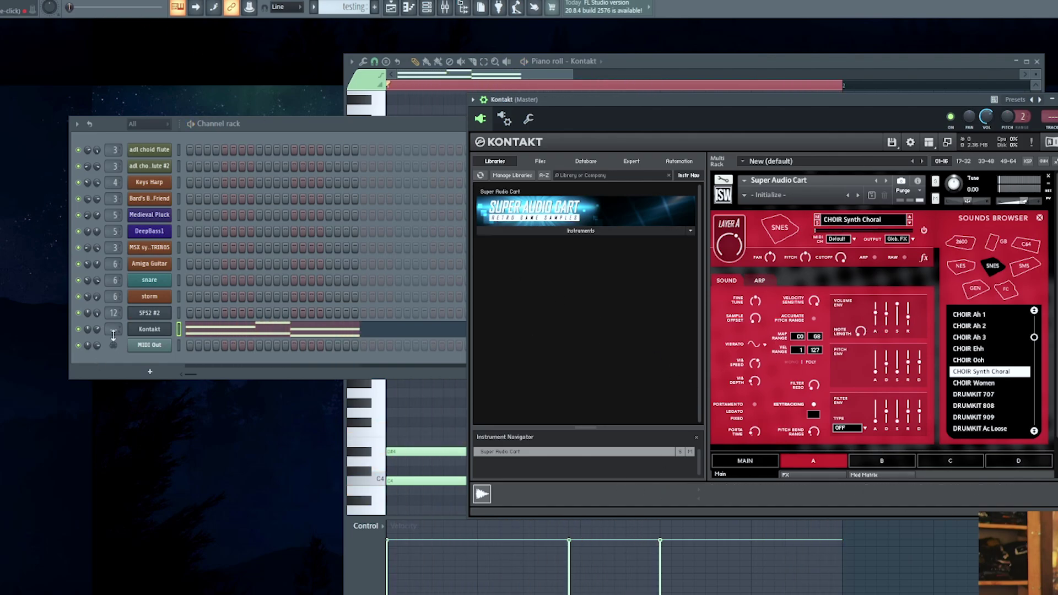
# - Route the Kontakt channel to mixer insert 12 and bring that insert's effect slots into view
pyautogui.moveTo(114, 330); pyautogui.dragTo(114, 323)
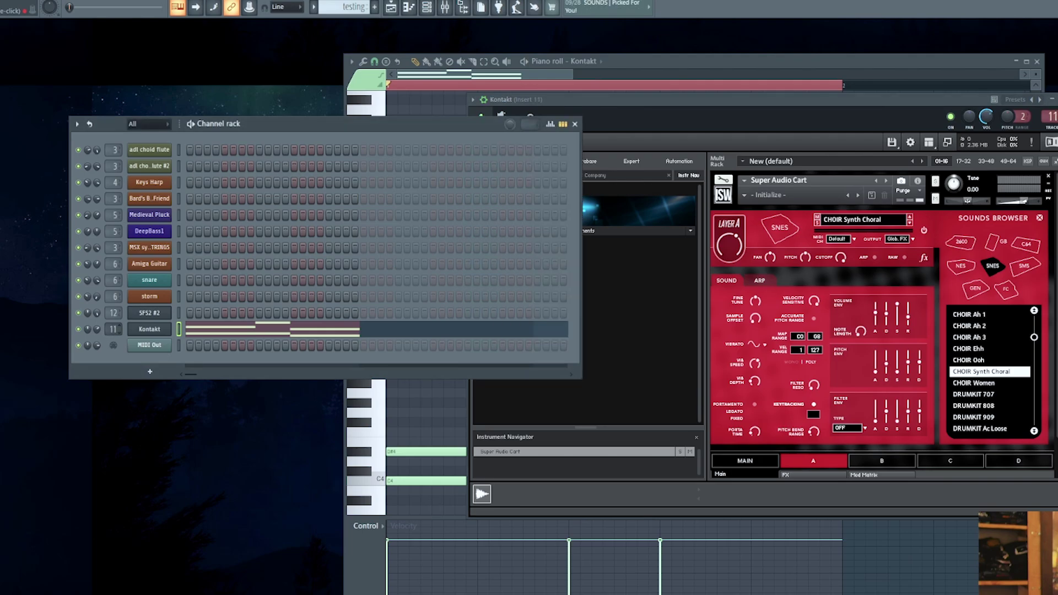
pyautogui.press('F9')
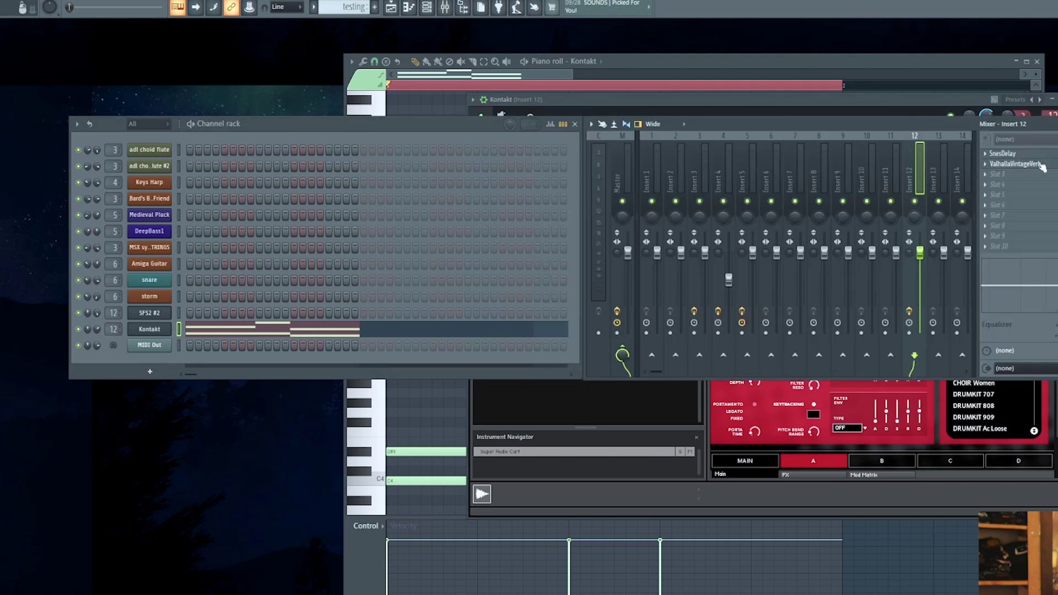
pyautogui.moveTo(959, 137); pyautogui.dragTo(898, 148)
pyautogui.click(97, 329)
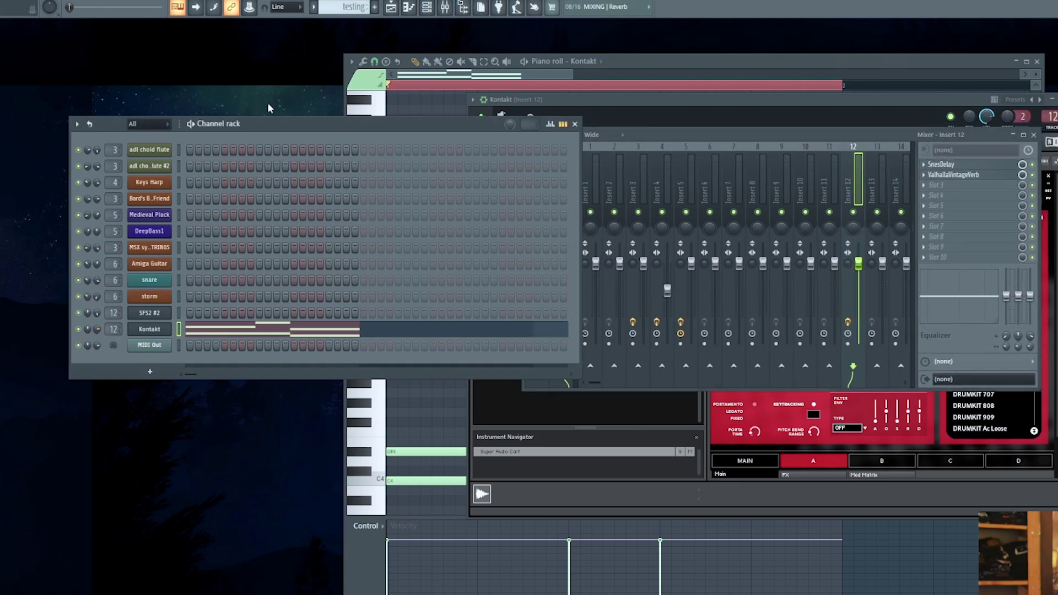
# - Audition the choir chords through insert 12's effects while toggling the ValhallaVintageVerb slot
pyautogui.press('space')
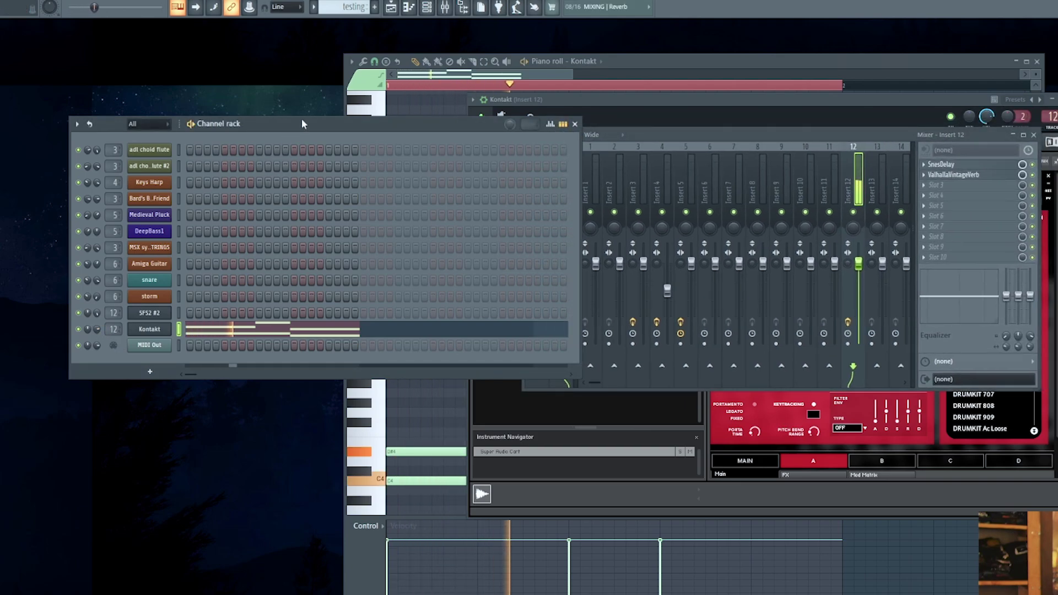
pyautogui.click(1036, 180)
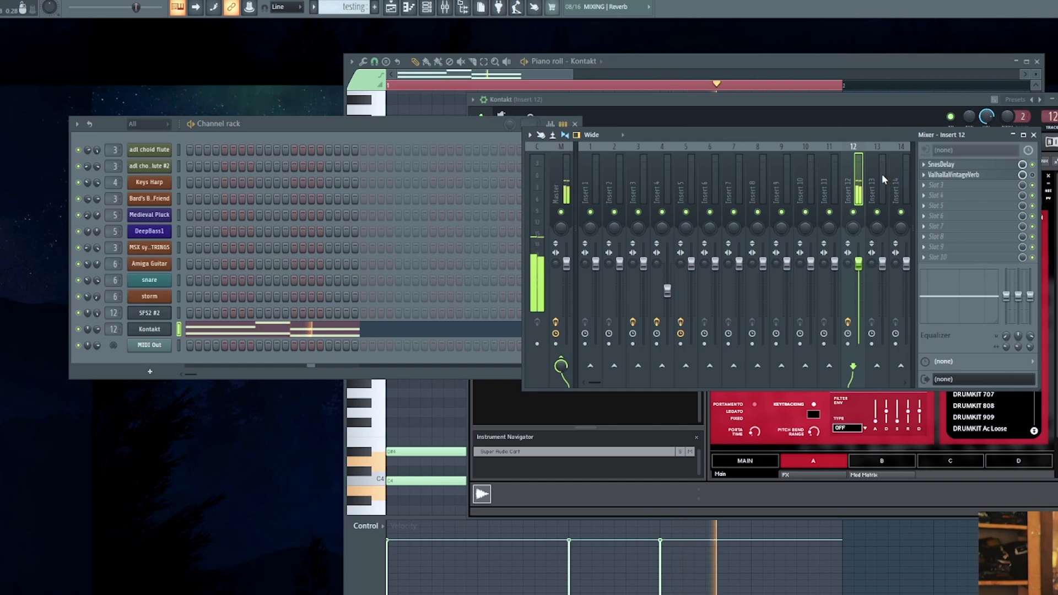
pyautogui.press('space')
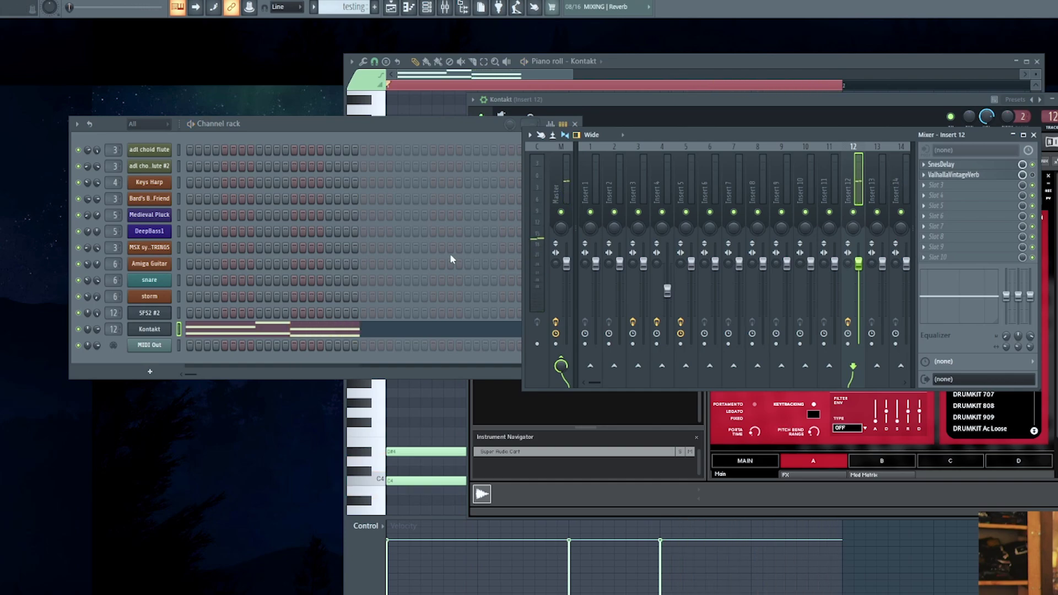
# - Turn on portamento for layer A and replace the chords with two overlapping notes, E4 and D#5
pyautogui.click(856, 489)
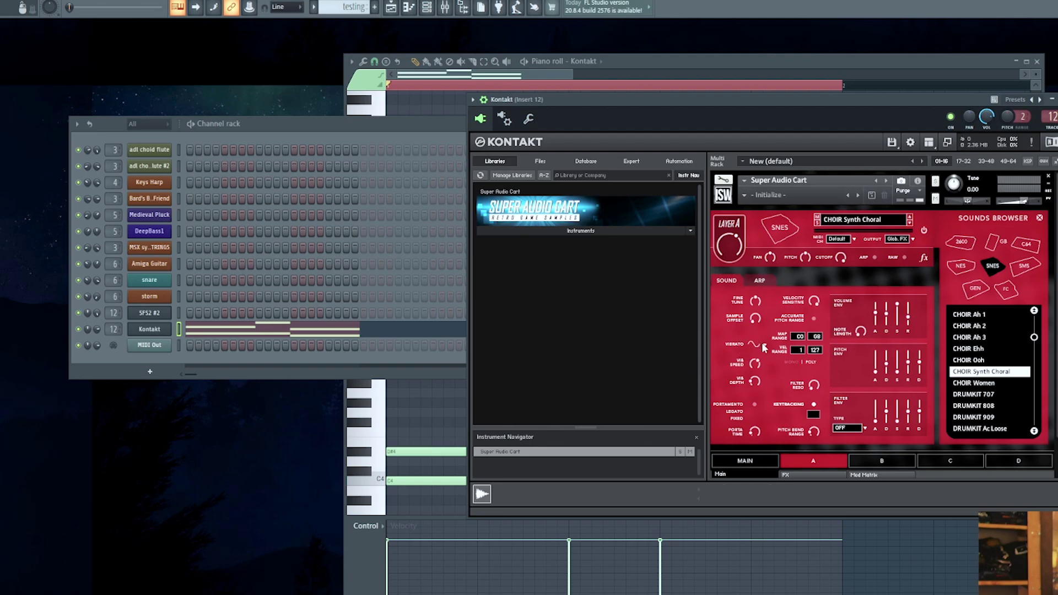
pyautogui.click(754, 404)
pyautogui.click(187, 331)
pyautogui.click(197, 334)
pyautogui.click(198, 336)
pyautogui.moveTo(566, 413); pyautogui.dragTo(534, 414)
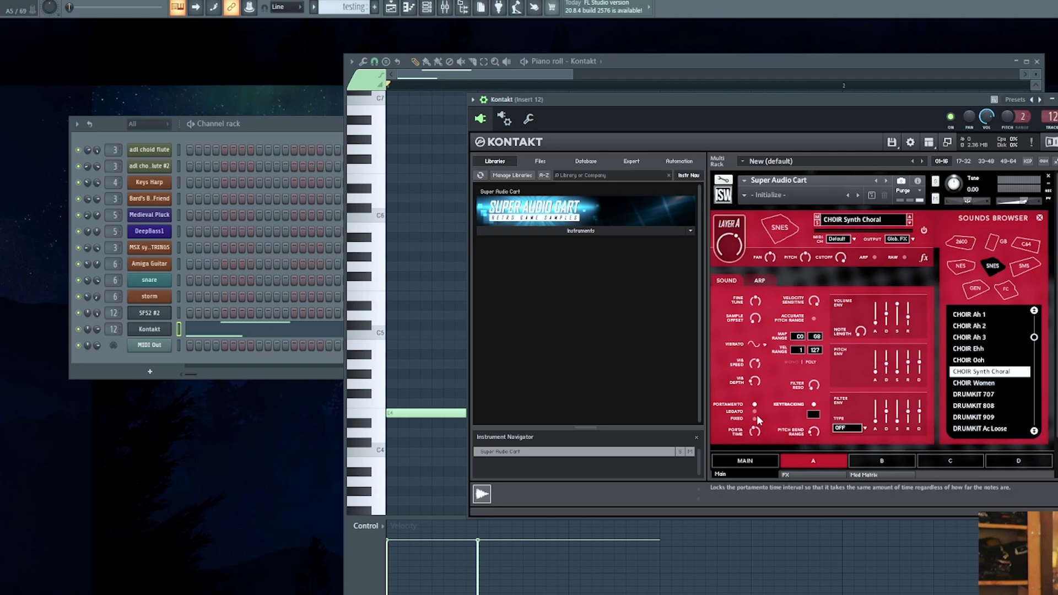
# - Play back the two overlapping notes to hear the portamento glide and show them in the piano roll
pyautogui.click(299, 126)
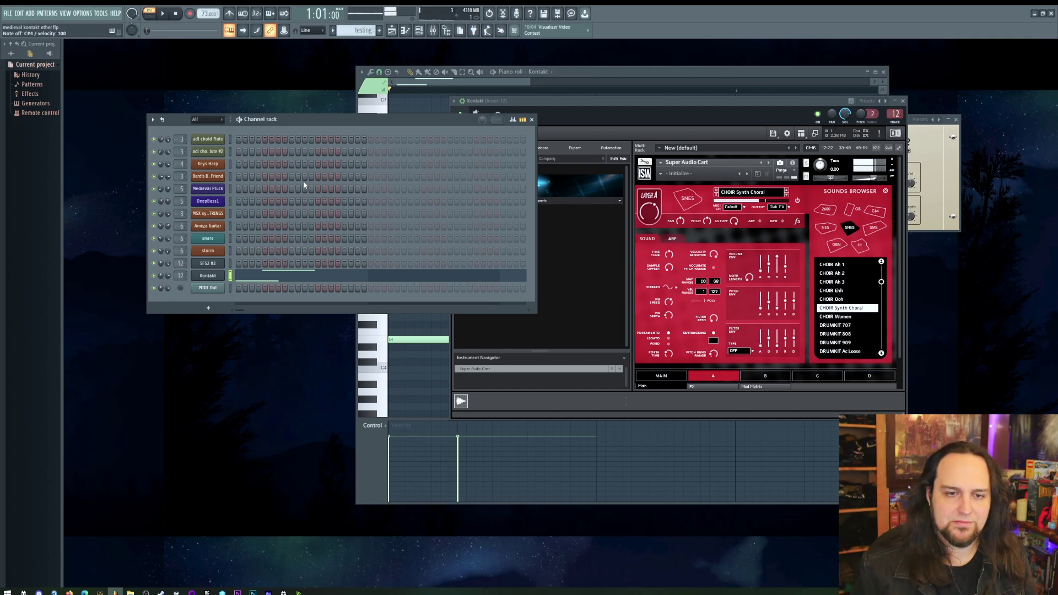
pyautogui.click(608, 75)
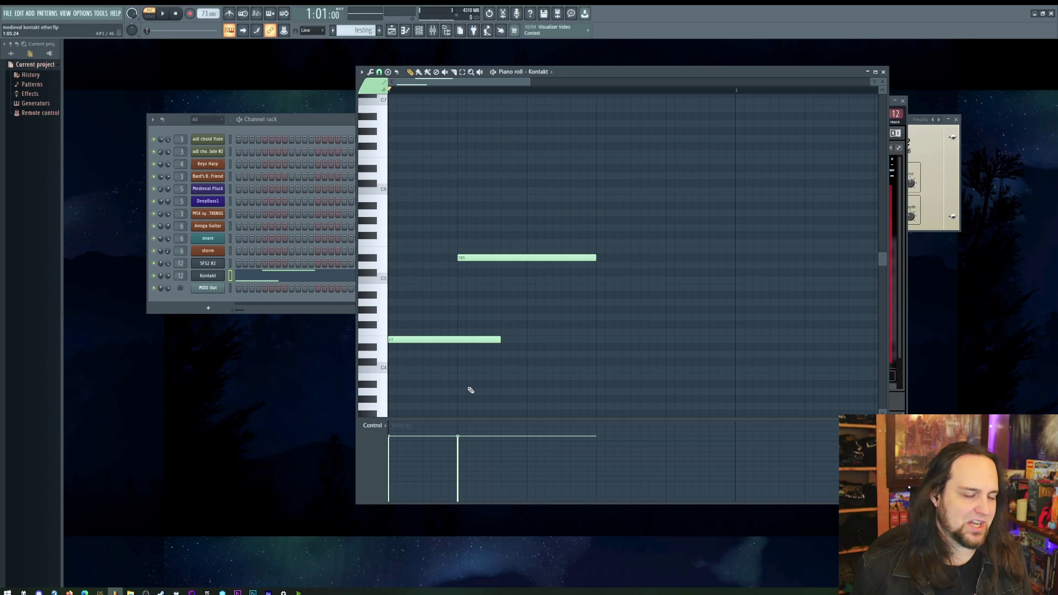
pyautogui.press('space')
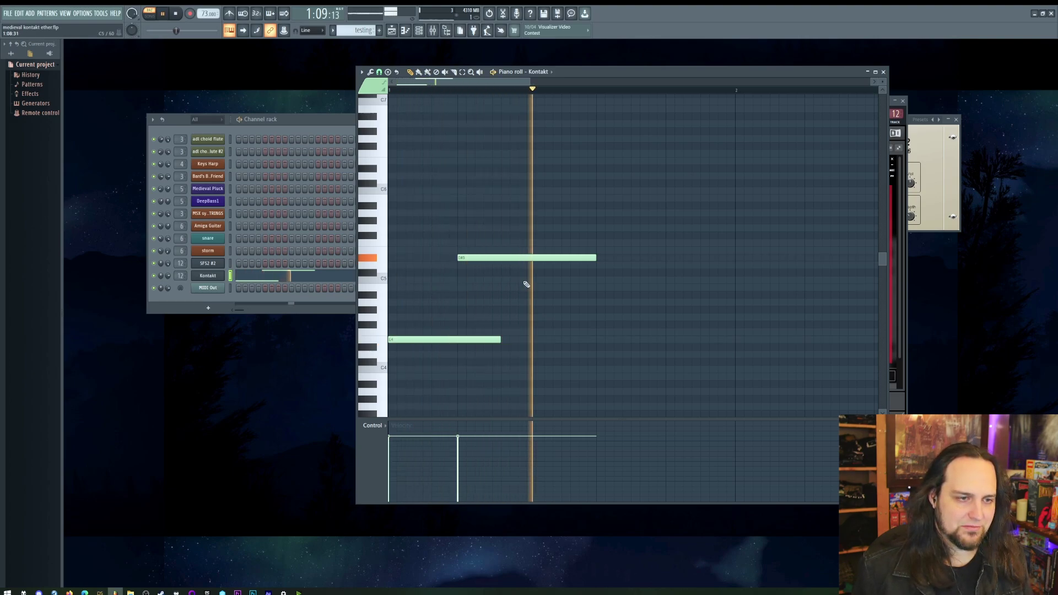
# - Extend the glide melody with overlapping C#5 and E5 notes, shortening the D#5 and C#5 notes during playback
pyautogui.click(530, 273)
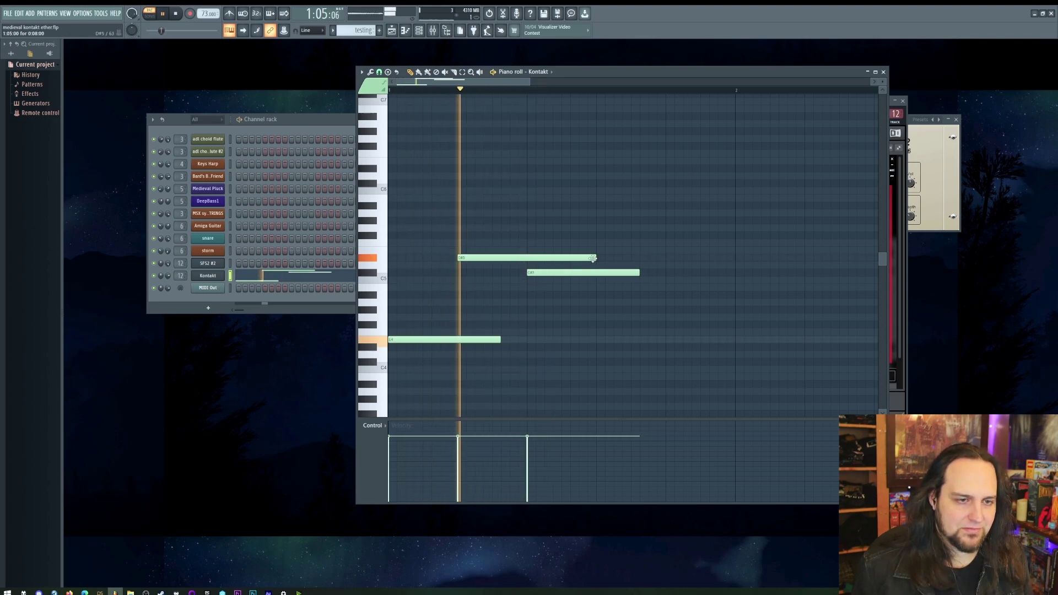
pyautogui.moveTo(592, 258); pyautogui.dragTo(552, 258)
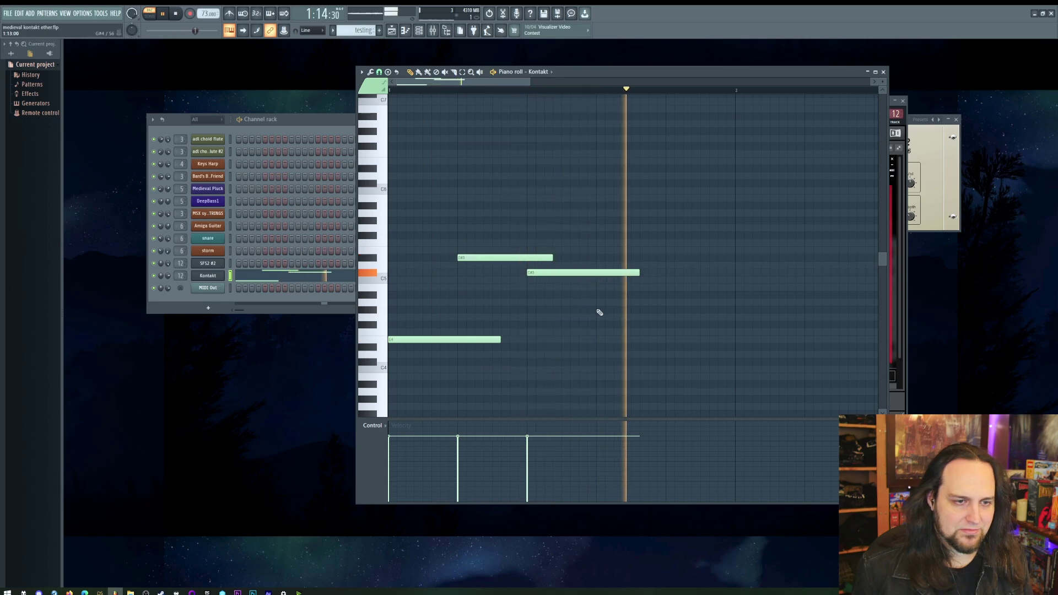
pyautogui.hotkey('ctrl', 'z')
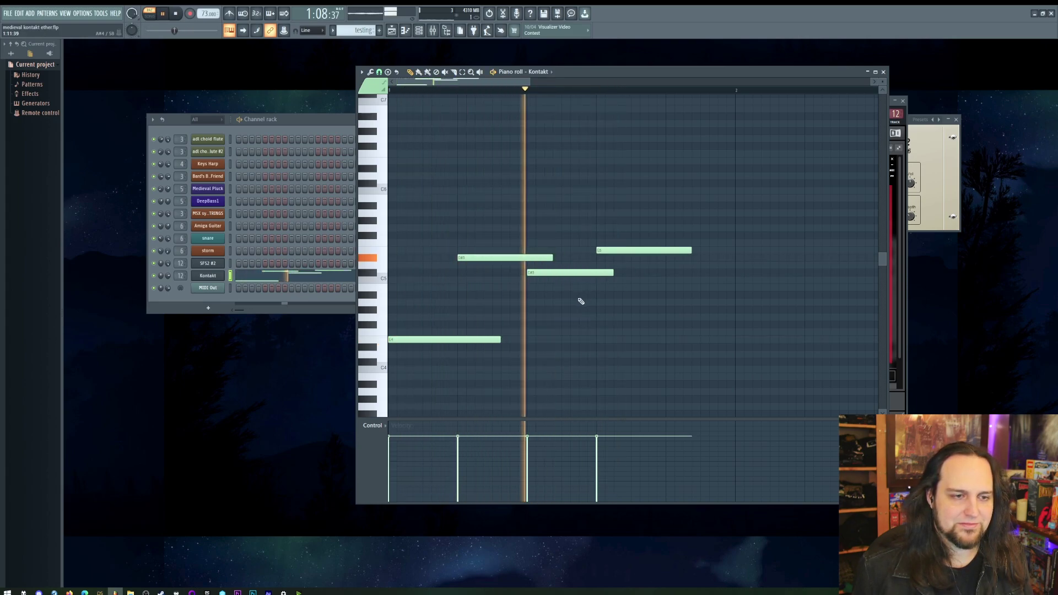
pyautogui.press('space')
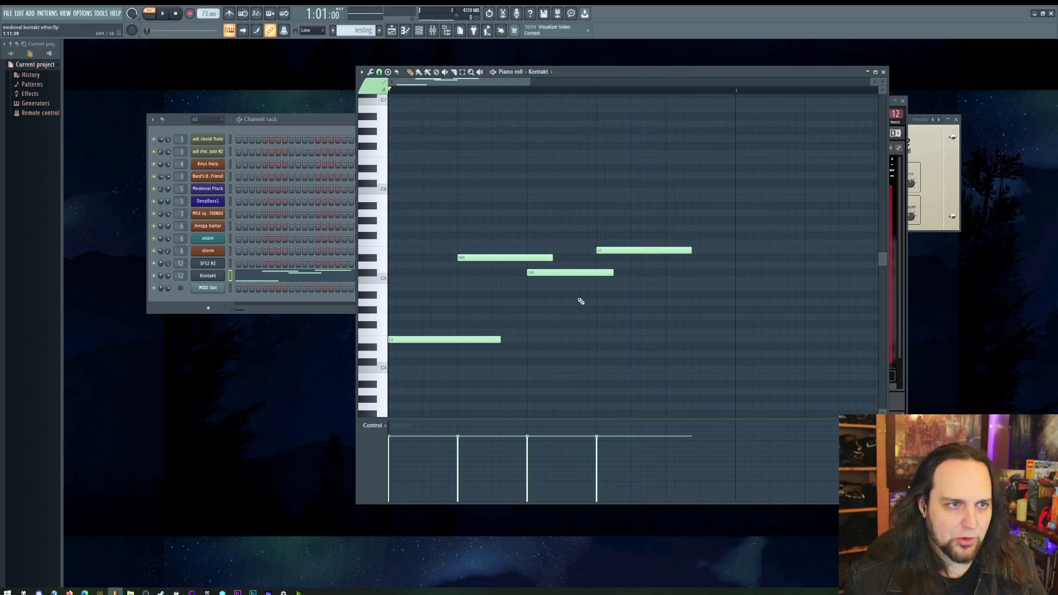
# - Add a rising C#6, D#6, E6, G#6 arpeggio four times to the Keys Harp channel and play it with the choir
pyautogui.click(319, 128)
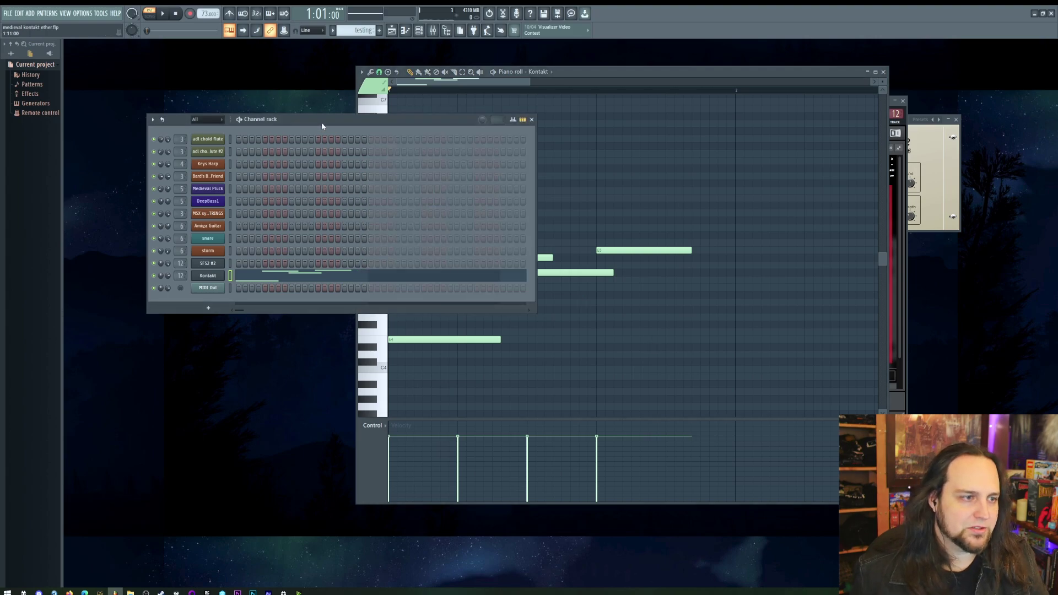
pyautogui.click(377, 167)
pyautogui.press('space')
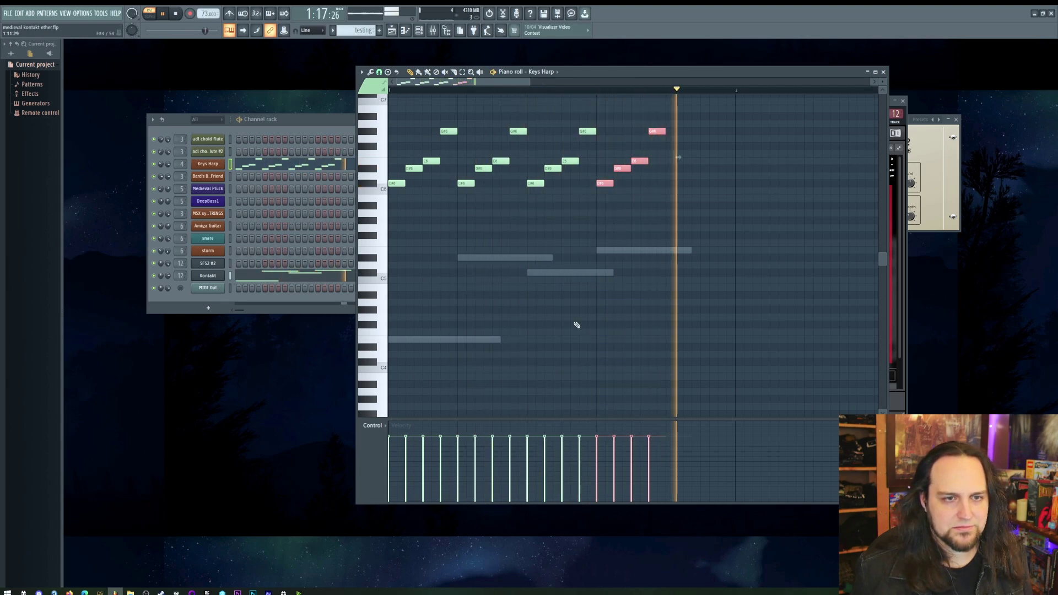
pyautogui.press('space')
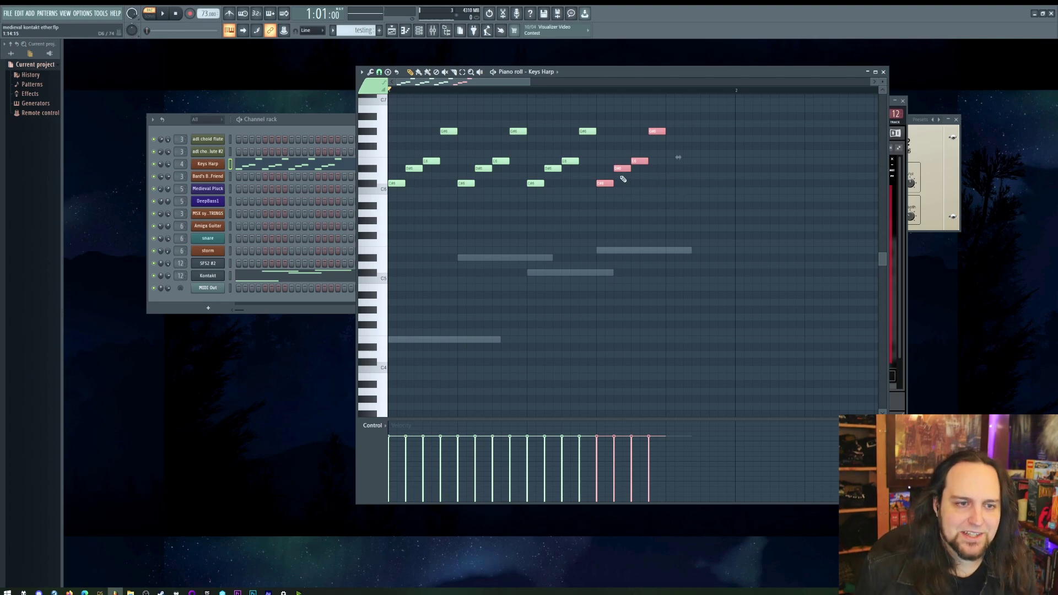
# - Duplicate the last harp arpeggio group once more to reach the end of the bar and play the pattern
pyautogui.hotkey('ctrl', 'b')
pyautogui.press('space')
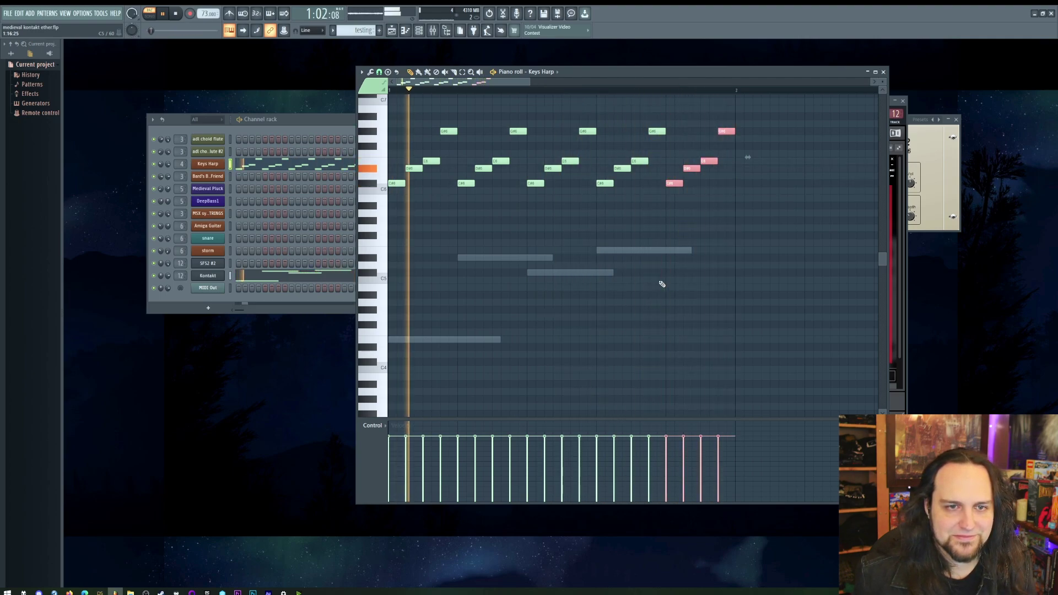
pyautogui.press('space')
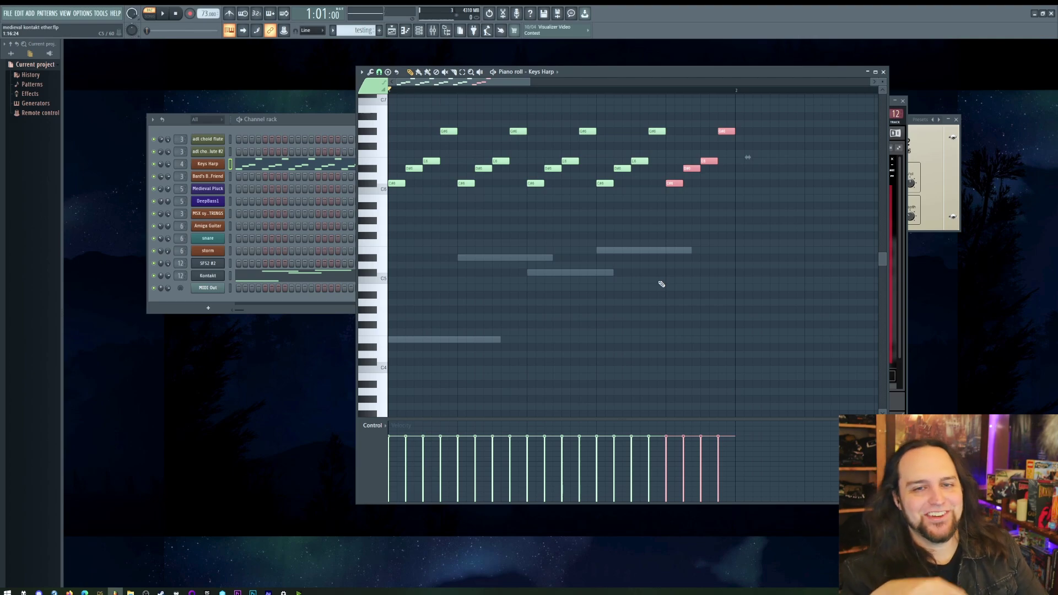
# - Close the piano roll, reposition Kontakt and expand the list of Super Audio Cart instruments
pyautogui.press('F7')
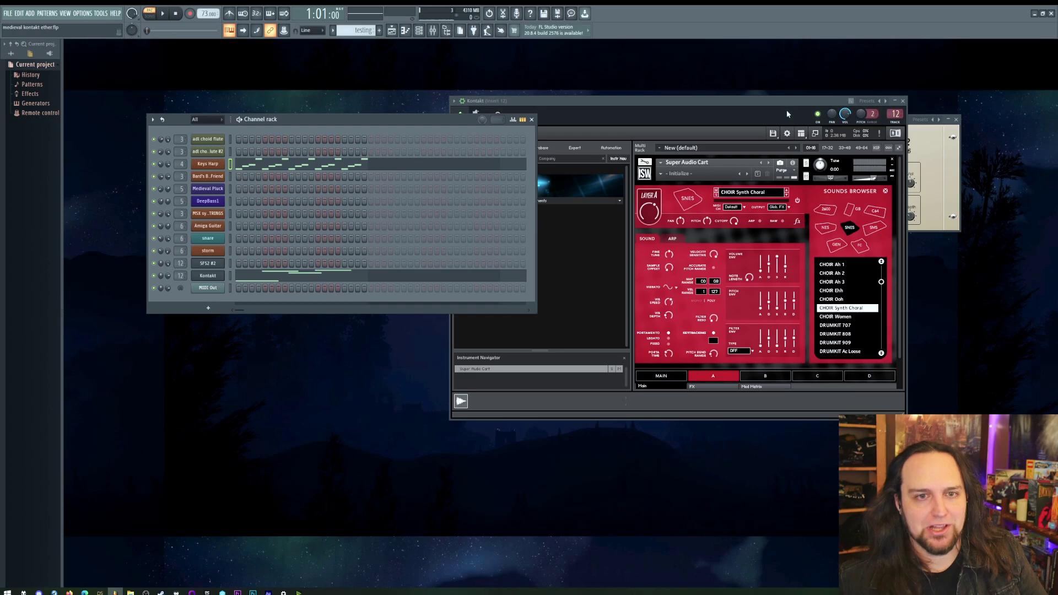
pyautogui.moveTo(769, 104); pyautogui.dragTo(756, 84)
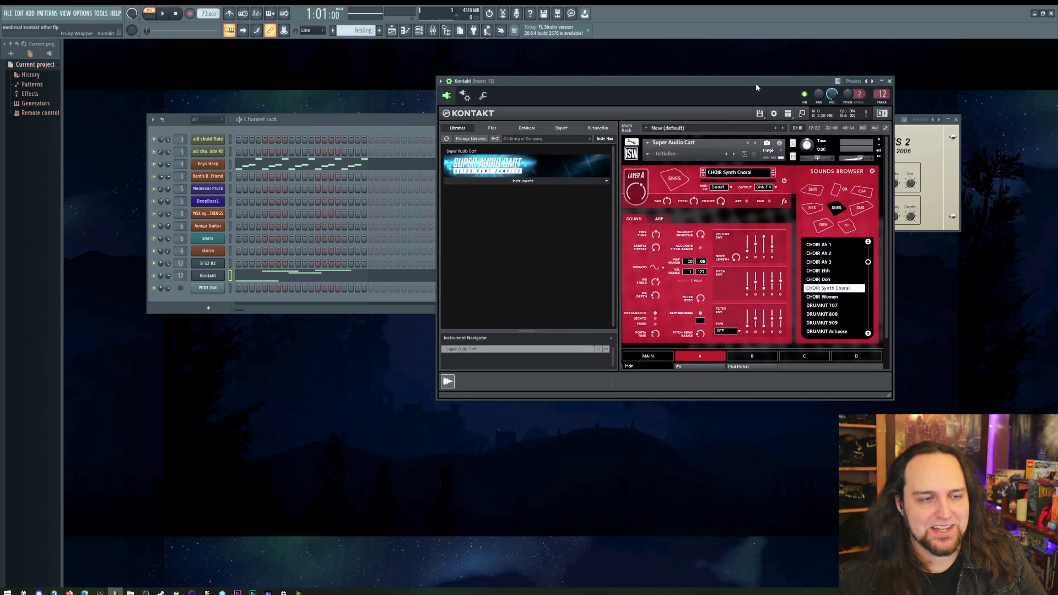
pyautogui.click(605, 182)
pyautogui.click(578, 191)
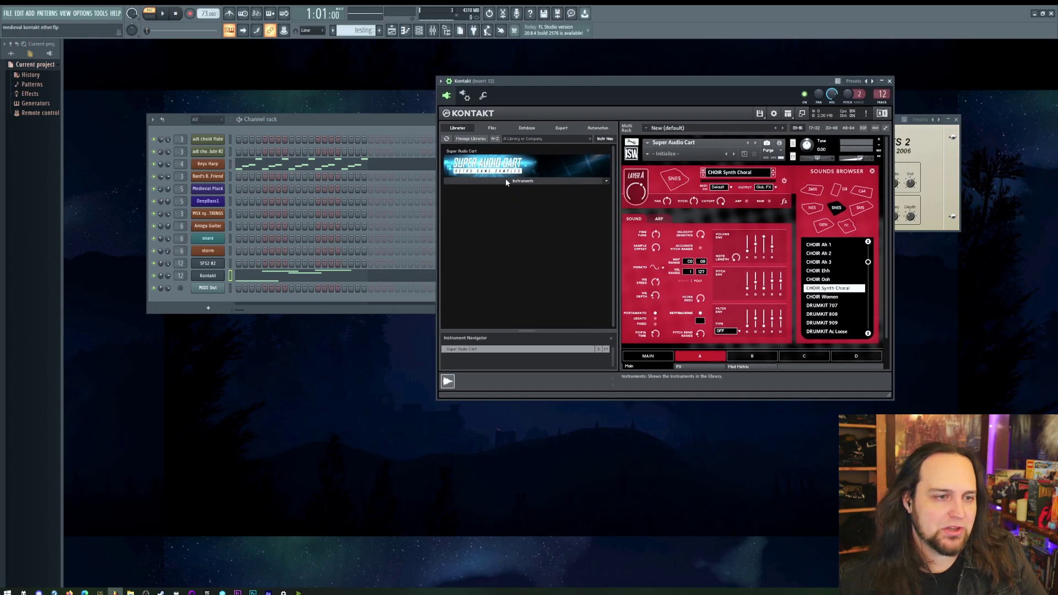
pyautogui.click(496, 180)
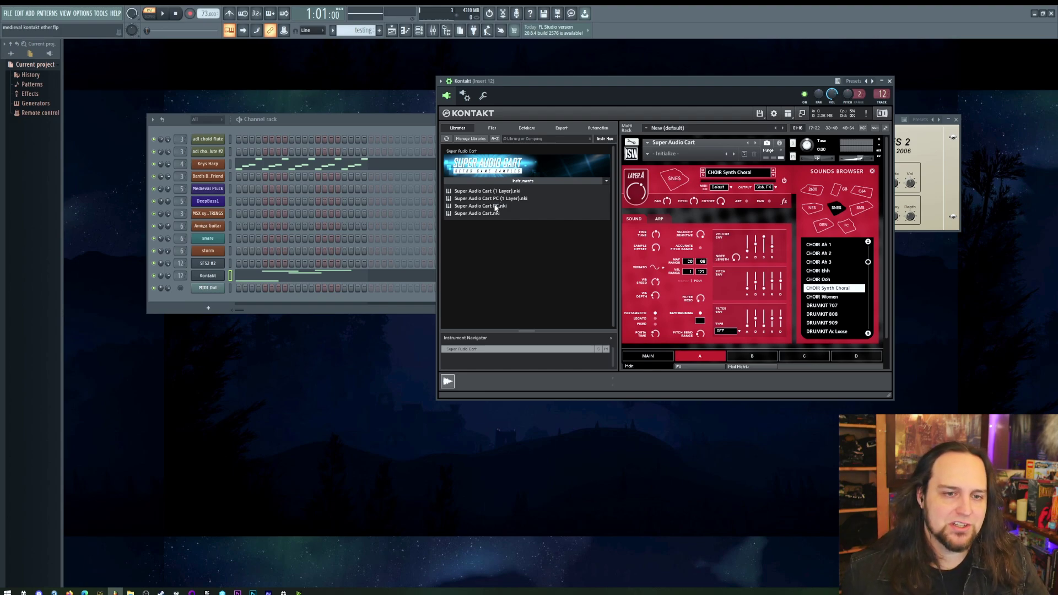
# - Load Super Audio Cart PC in place of the current instrument and browse layer A's Amiga sounds
pyautogui.doubleClick(496, 206)
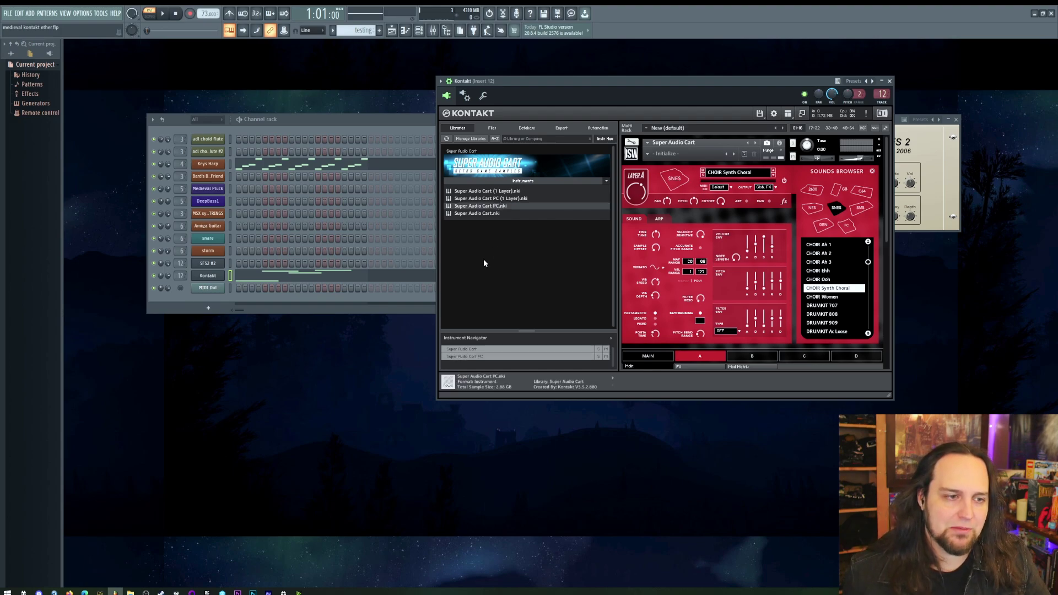
pyautogui.doubleClick(488, 208)
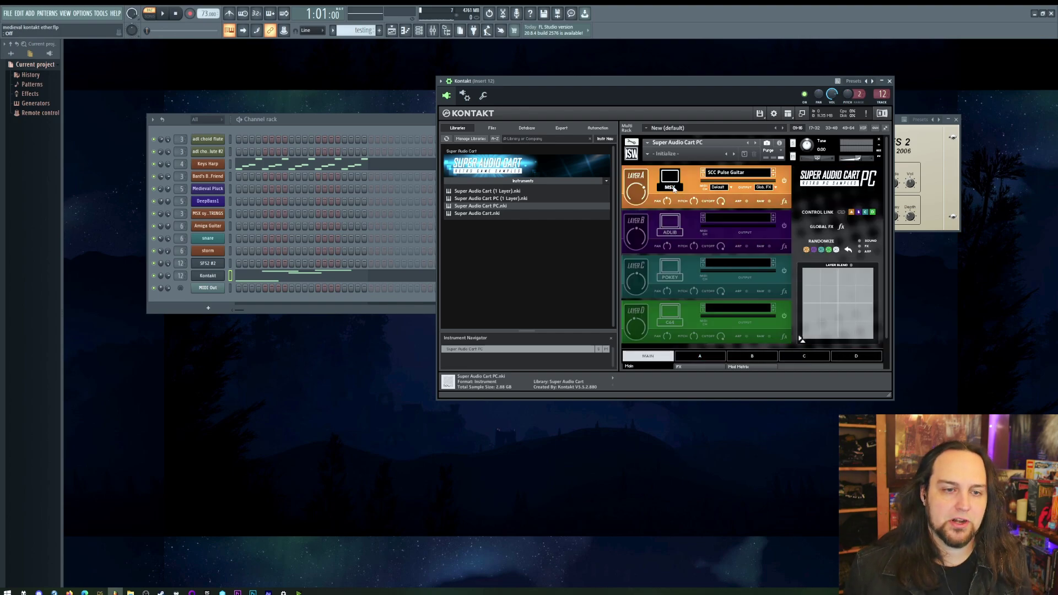
pyautogui.click(811, 188)
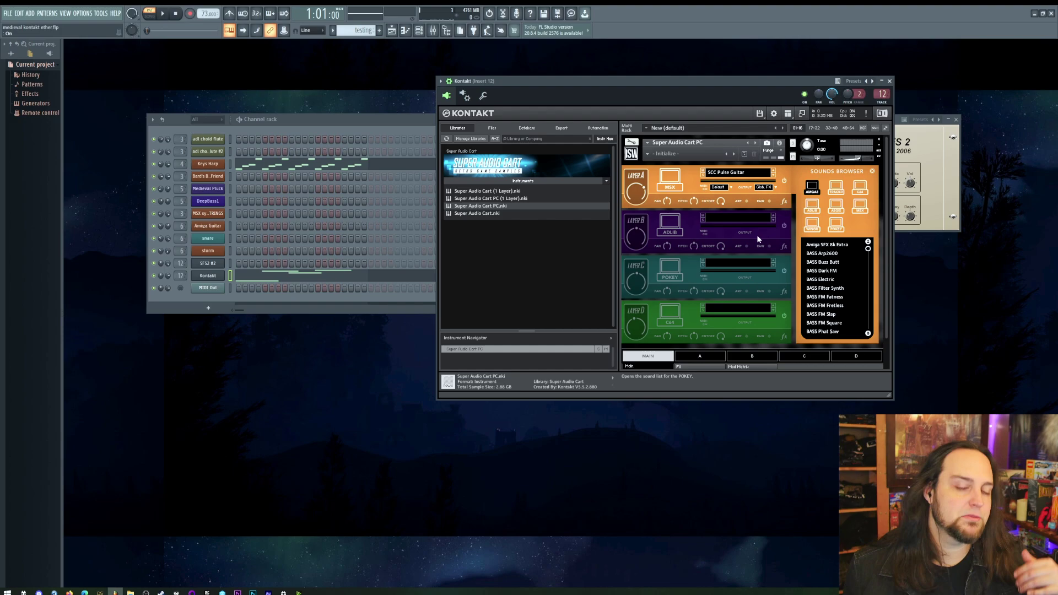
# - Browse the sound lists of layer A's different computer sound chips, including AdLib, MSX and Pokey, and more of the Amiga sounds
pyautogui.click(836, 187)
pyautogui.click(859, 187)
pyautogui.click(812, 206)
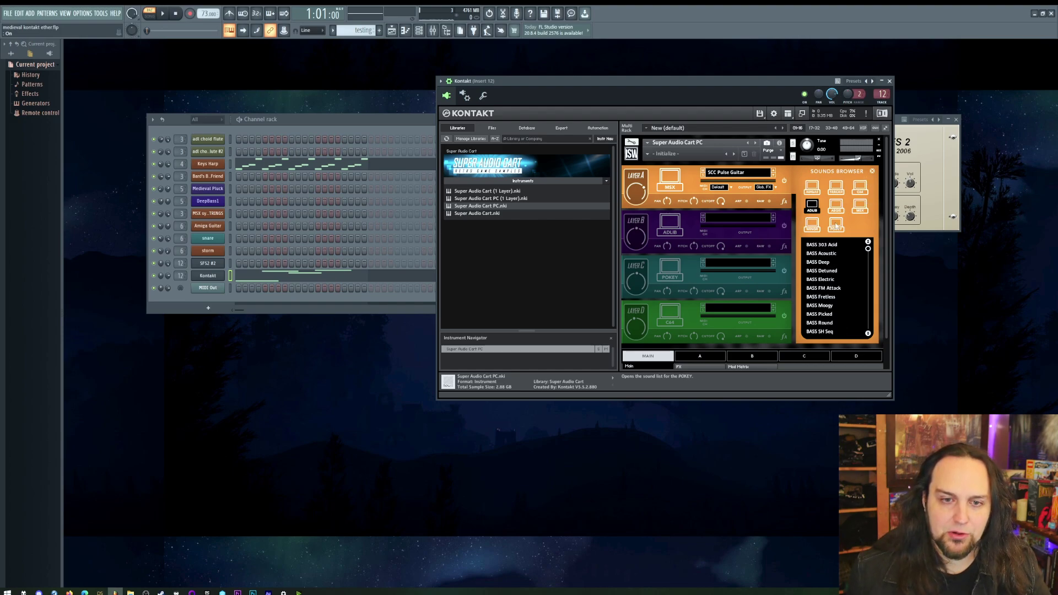
pyautogui.click(839, 208)
pyautogui.click(861, 208)
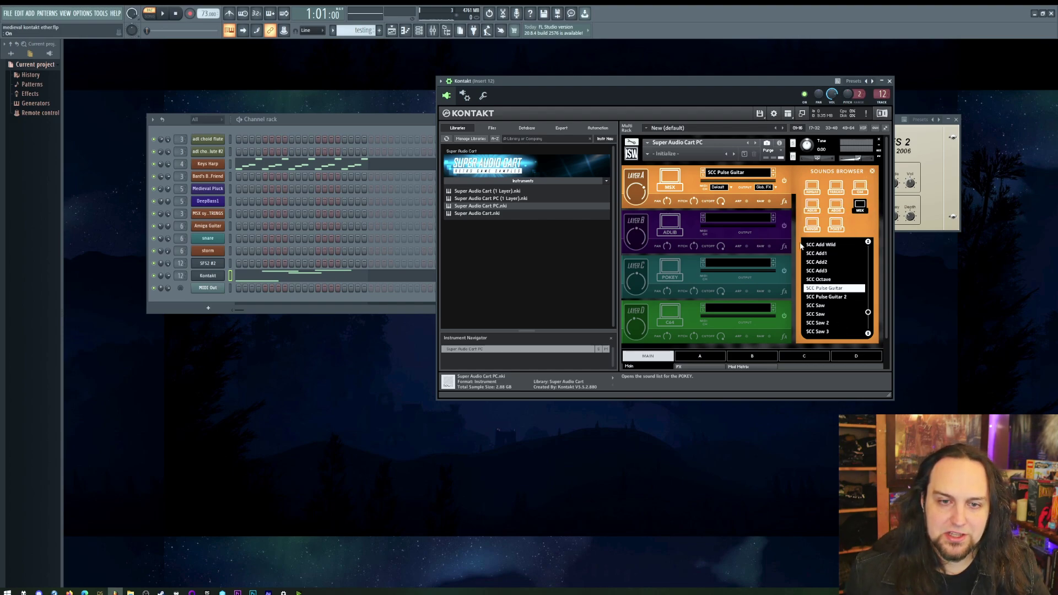
pyautogui.click(813, 226)
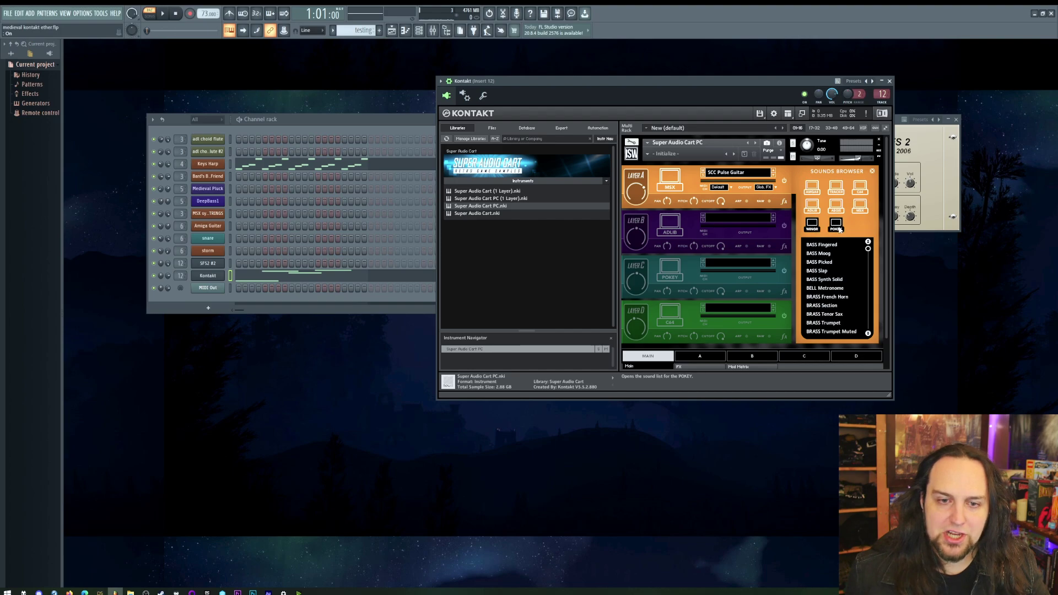
pyautogui.click(813, 208)
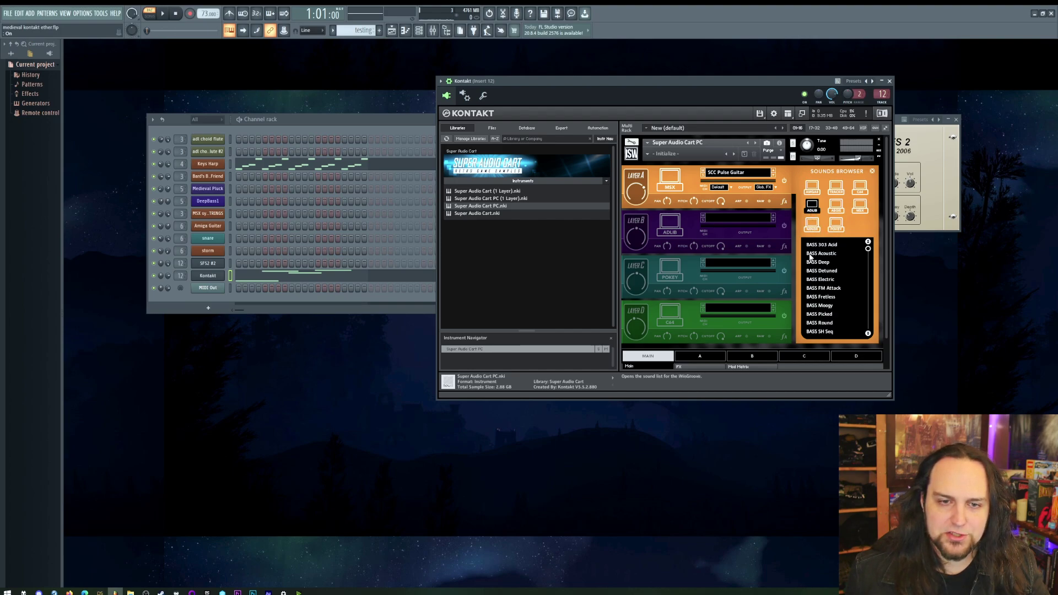
pyautogui.click(814, 190)
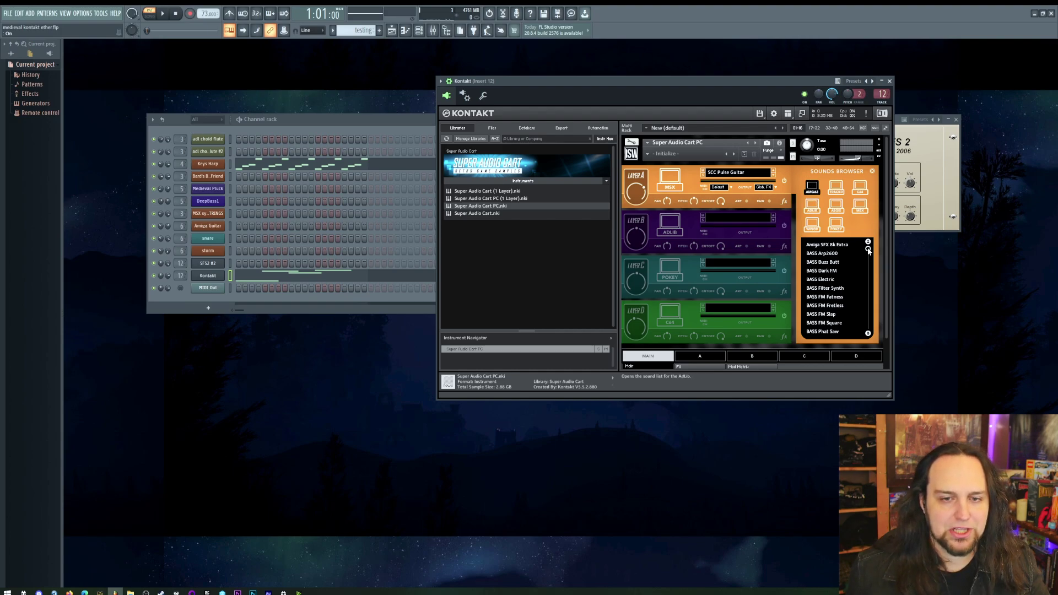
pyautogui.moveTo(869, 251); pyautogui.dragTo(867, 280)
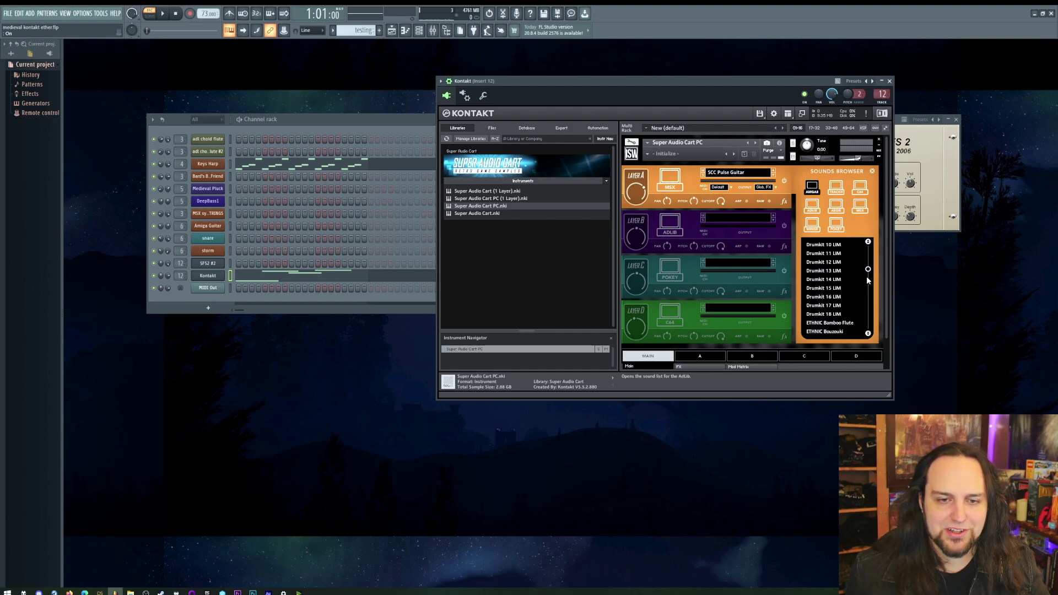
# - Load the Electro Pluck preset from the Keys Synth category and shift the Kontakt window aside
pyautogui.click(659, 154)
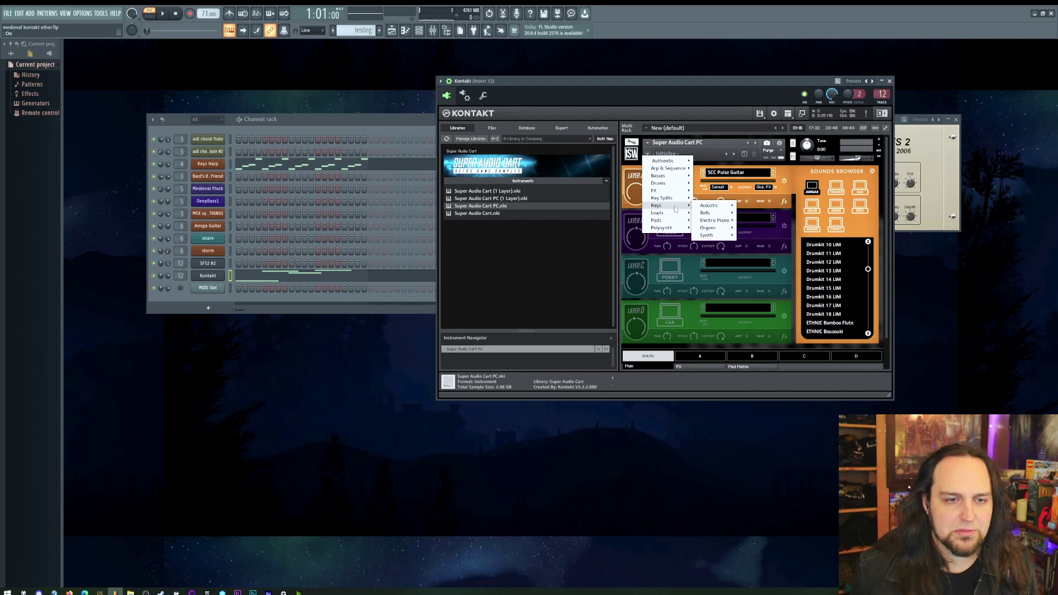
pyautogui.moveTo(670, 205)
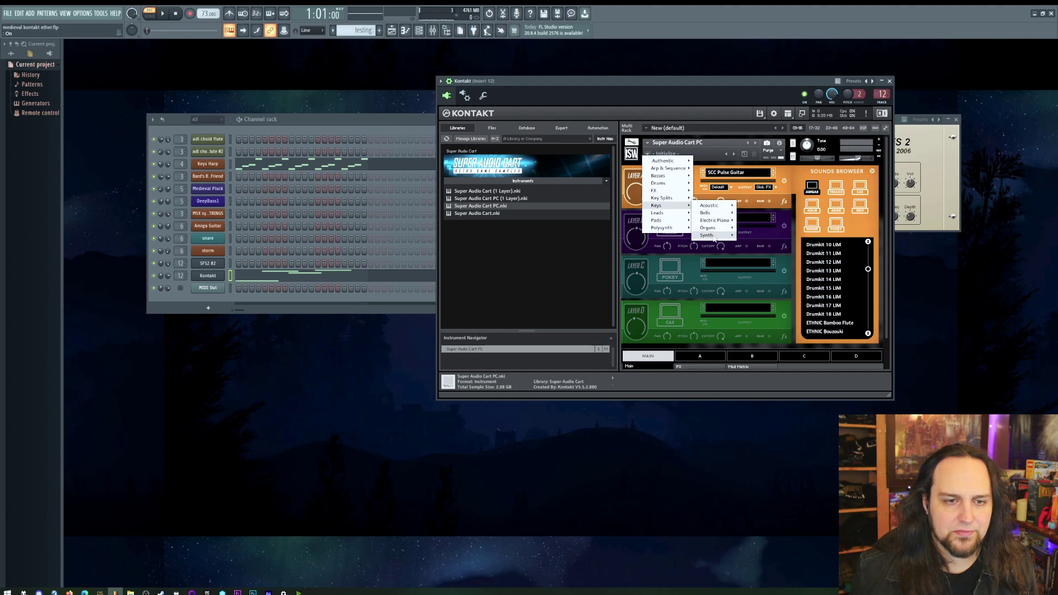
pyautogui.moveTo(715, 236)
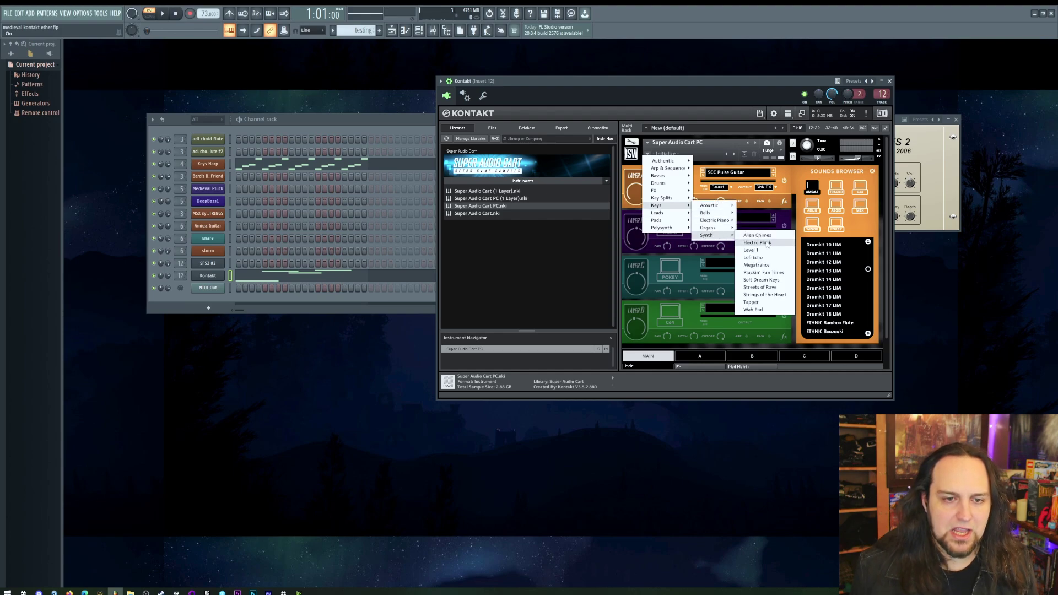
pyautogui.click(764, 244)
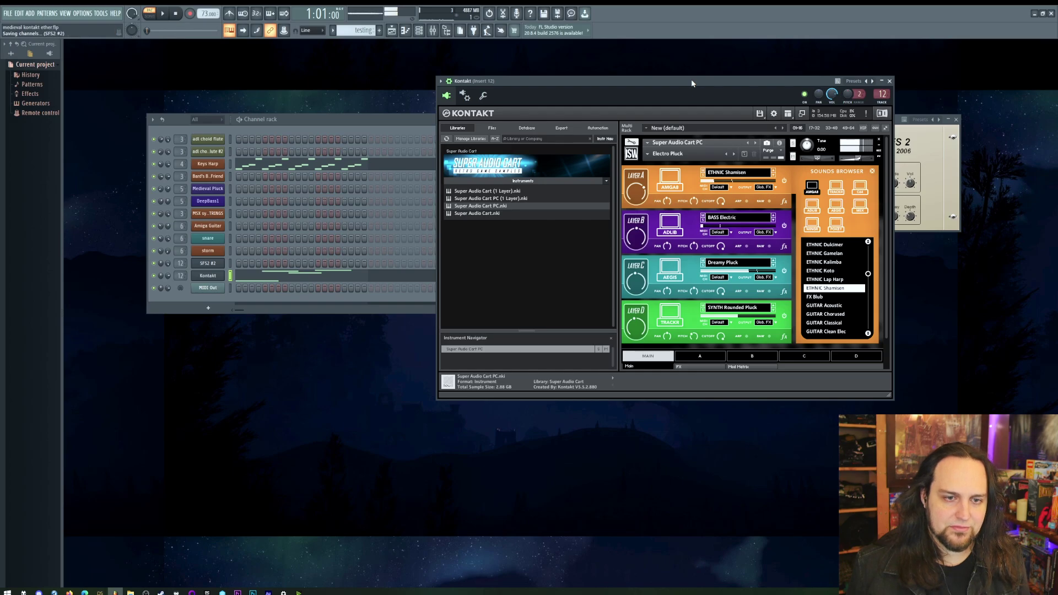
pyautogui.moveTo(692, 82); pyautogui.dragTo(650, 81)
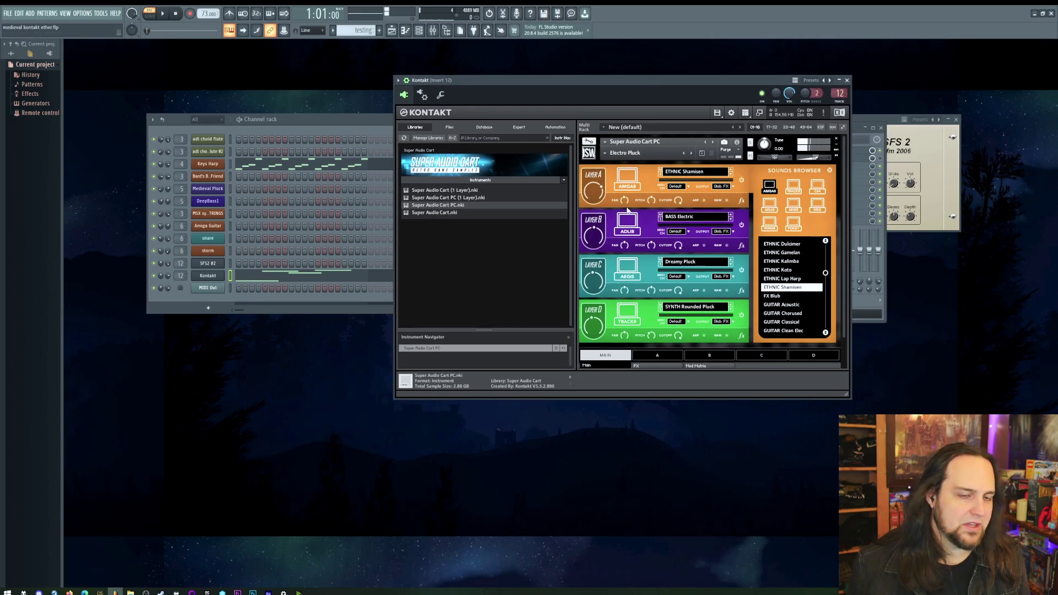
# - Look through the advanced pages of layers A, B, C and D, and return to the main page
pyautogui.click(659, 357)
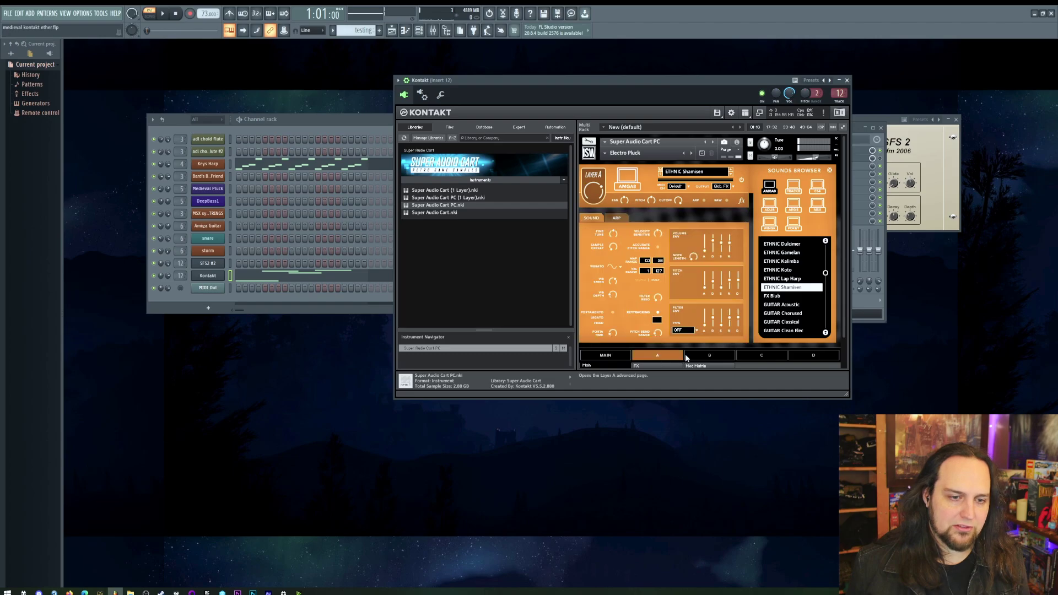
pyautogui.click(714, 358)
pyautogui.click(762, 356)
pyautogui.click(813, 356)
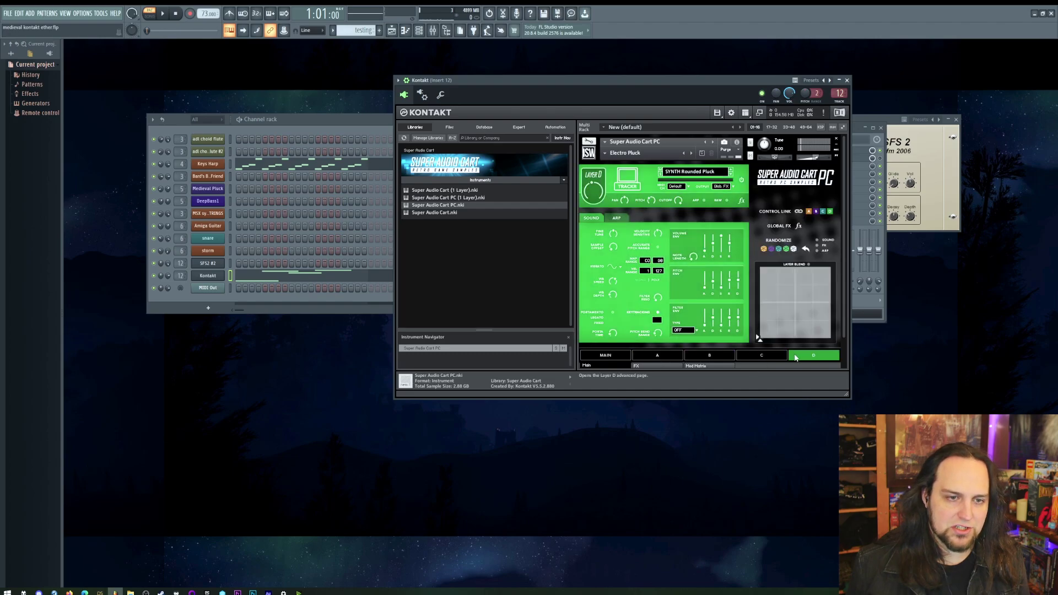
pyautogui.click(761, 355)
pyautogui.click(711, 357)
pyautogui.click(657, 356)
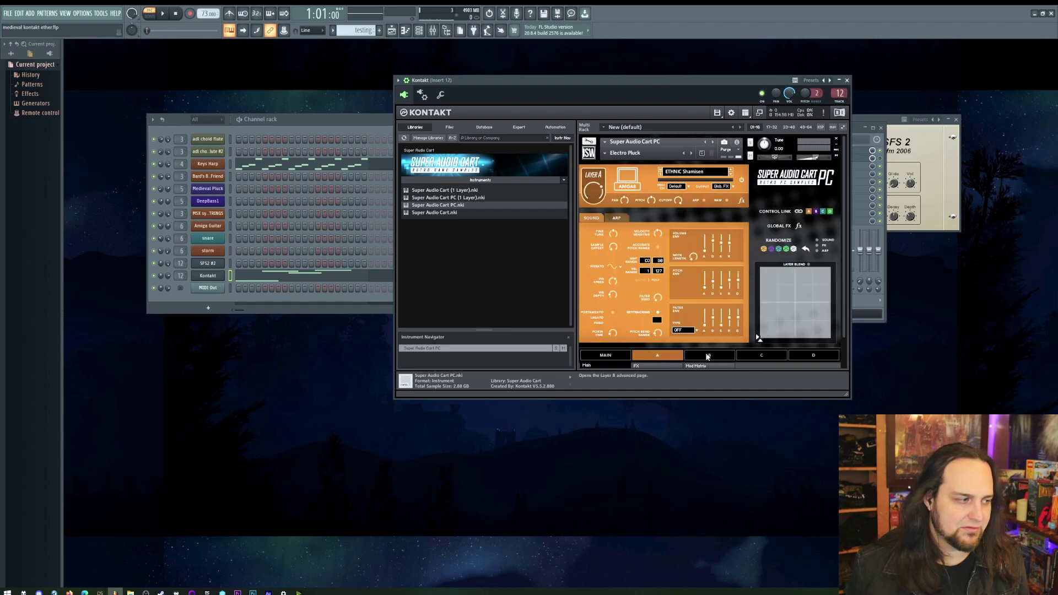
pyautogui.click(604, 356)
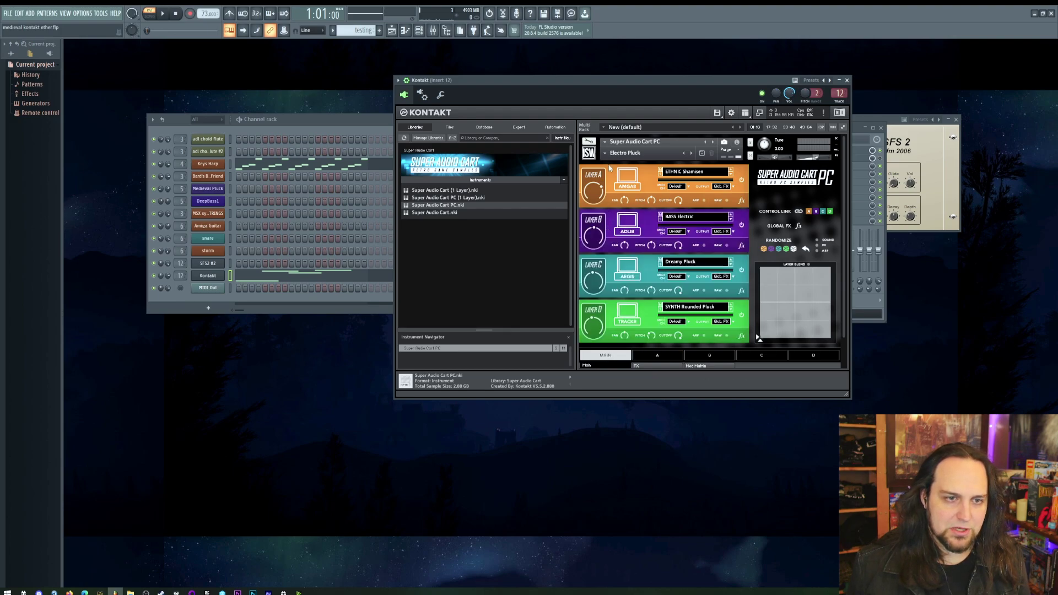
# - Load the Under The Sea preset from the Warm pads and audition it with a few notes and the pattern
pyautogui.click(606, 153)
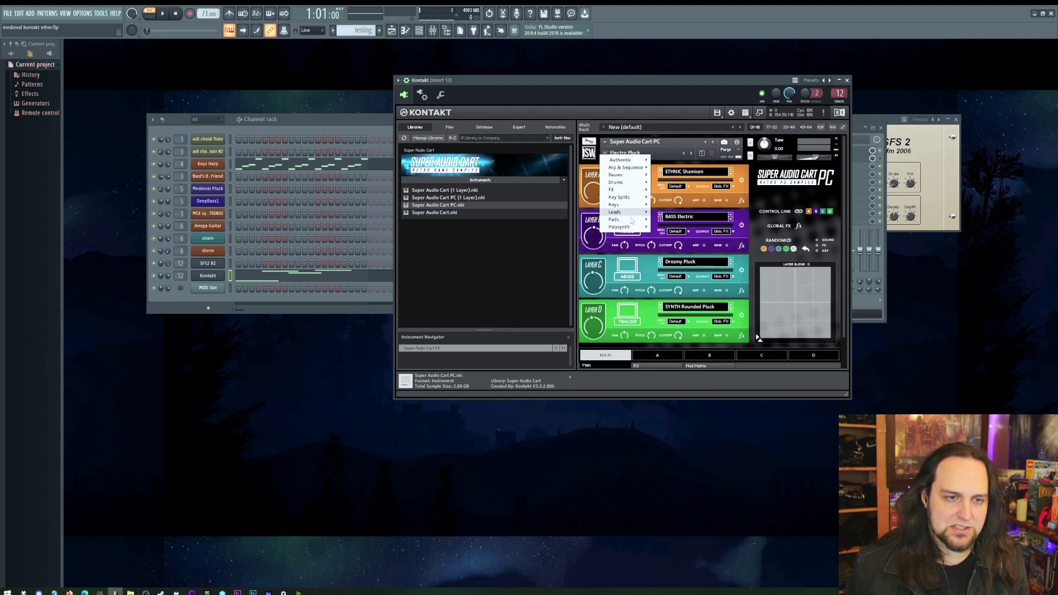
pyautogui.moveTo(634, 219)
pyautogui.moveTo(667, 237)
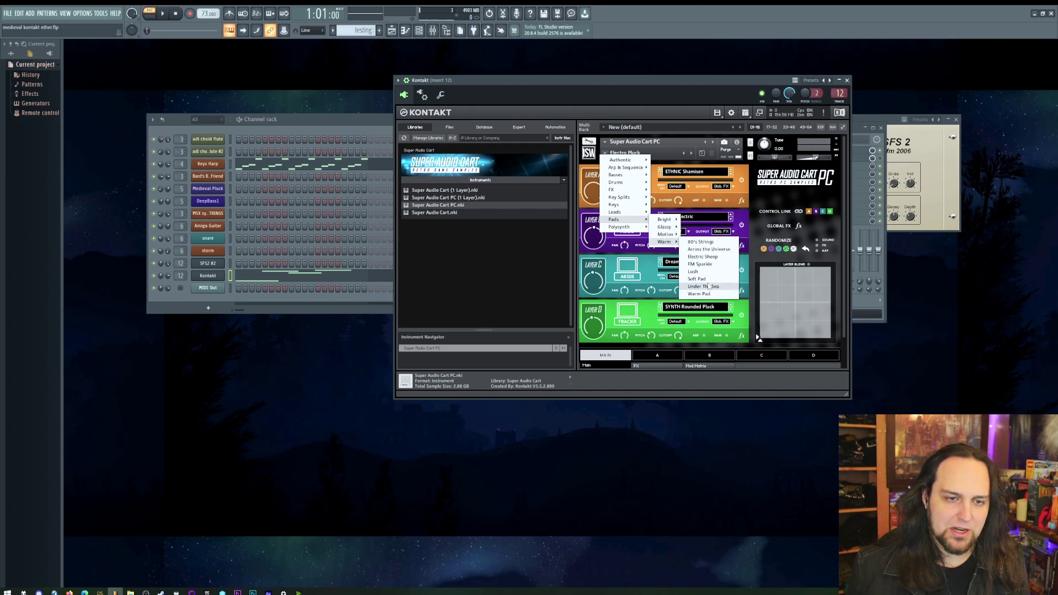
pyautogui.click(709, 286)
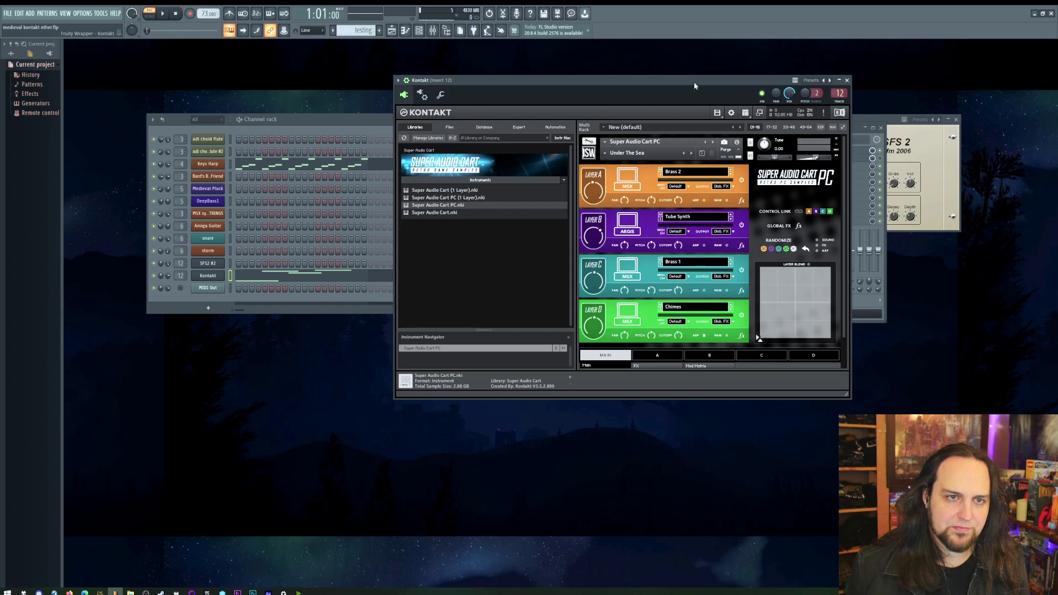
pyautogui.press('x')
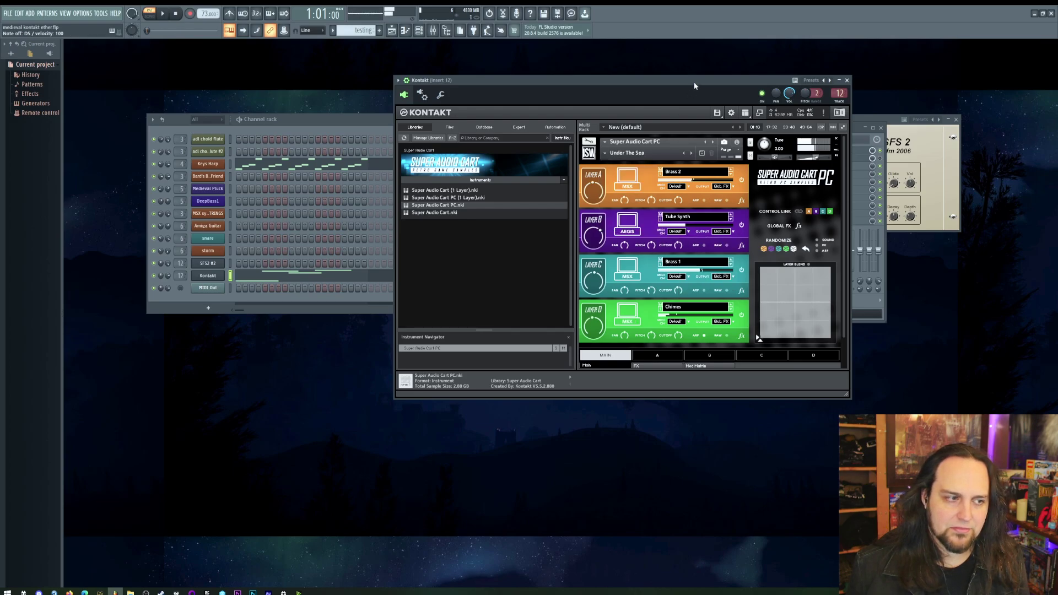
pyautogui.press('z')
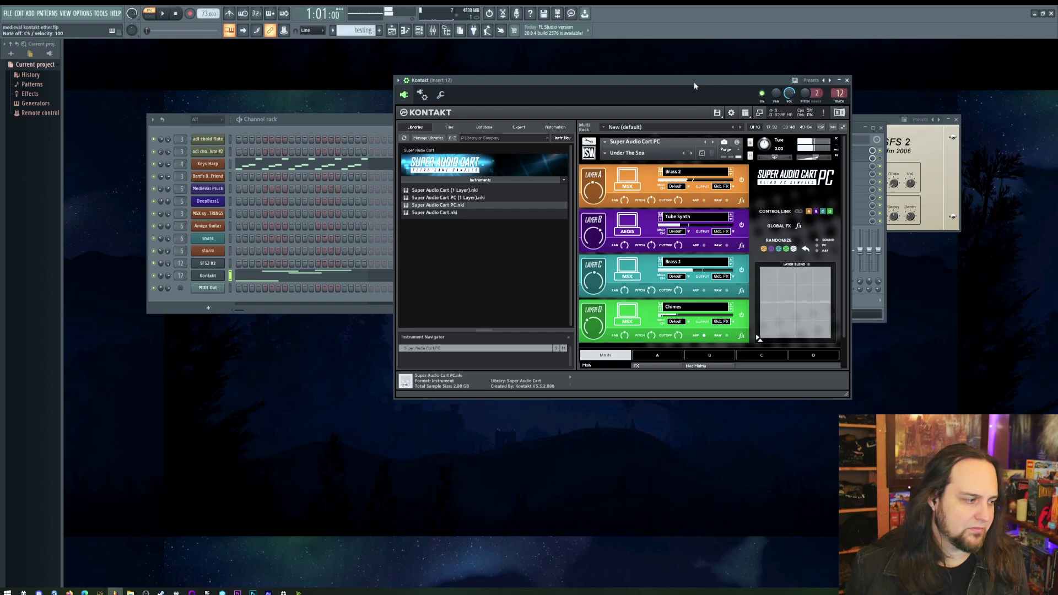
pyautogui.press('space')
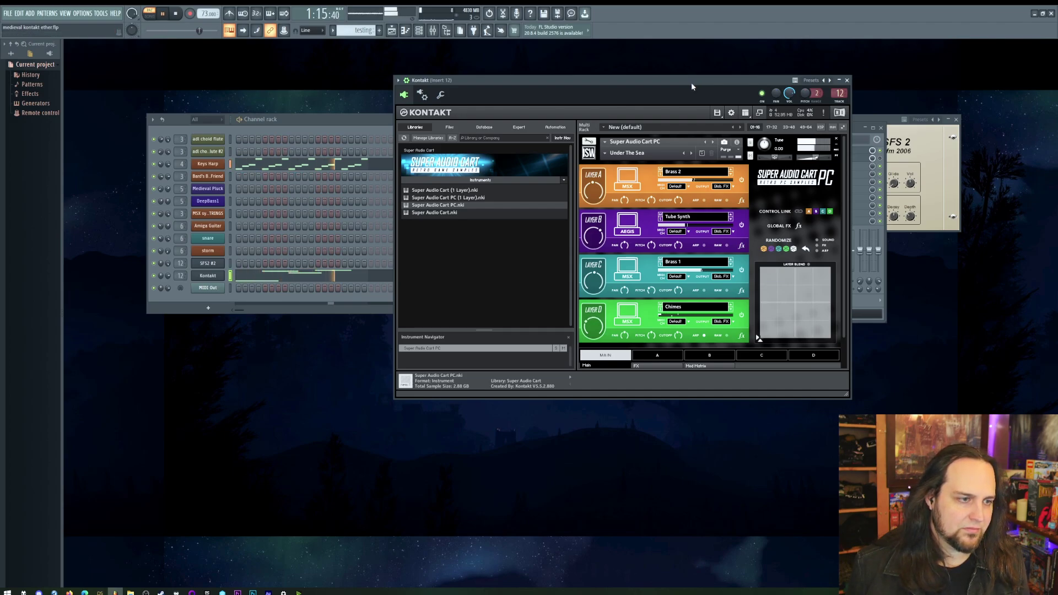
pyautogui.press('space')
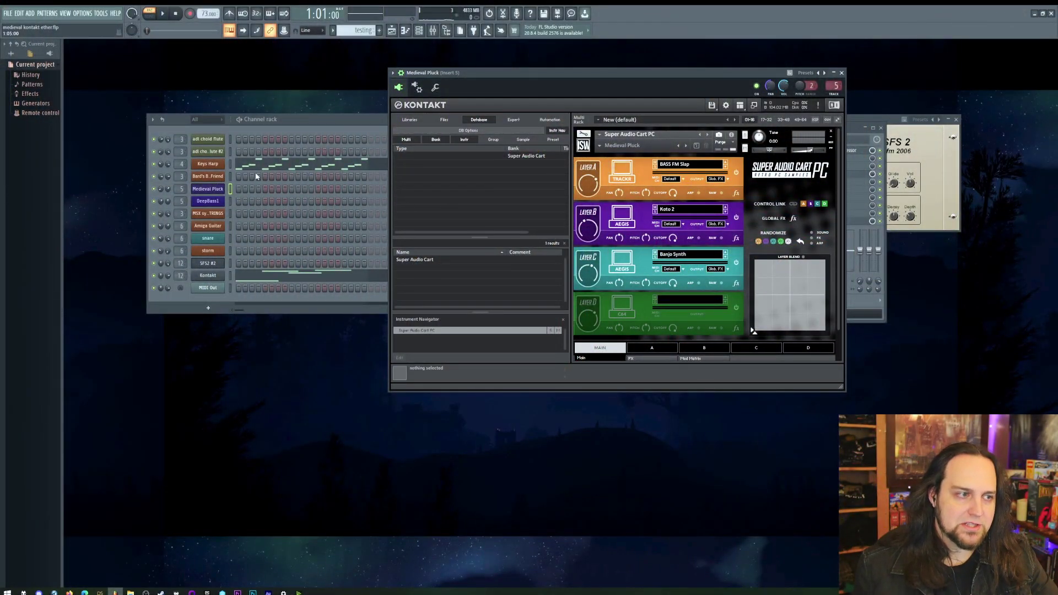
# - Check the instrument on the adl chord flute #2 channel, close both Kontakt windows and move the channel rack lower
pyautogui.click(230, 169)
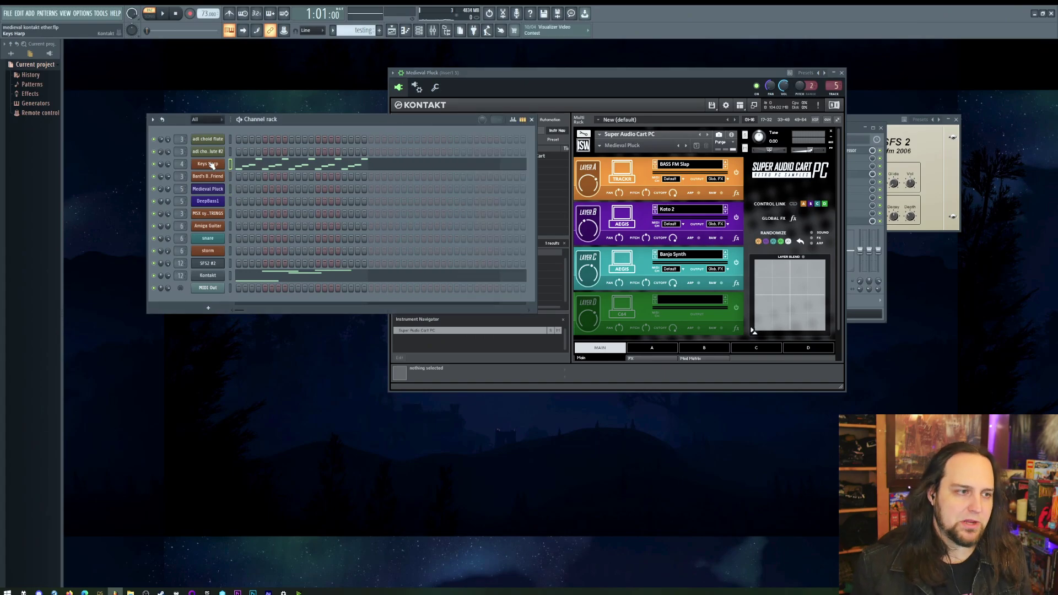
pyautogui.click(220, 165)
pyautogui.click(612, 197)
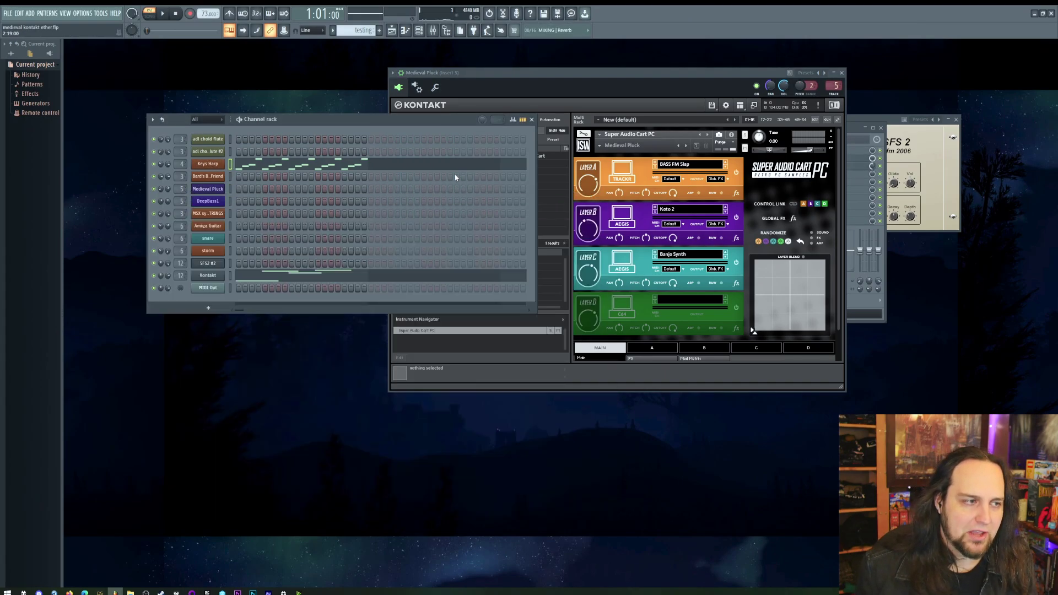
pyautogui.click(219, 152)
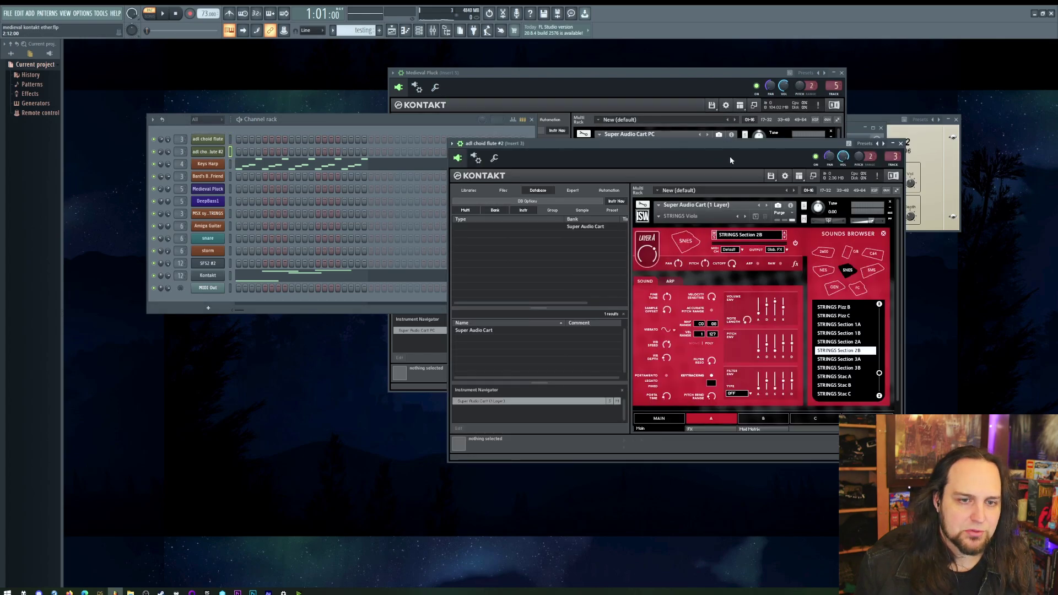
pyautogui.moveTo(703, 144); pyautogui.dragTo(647, 122)
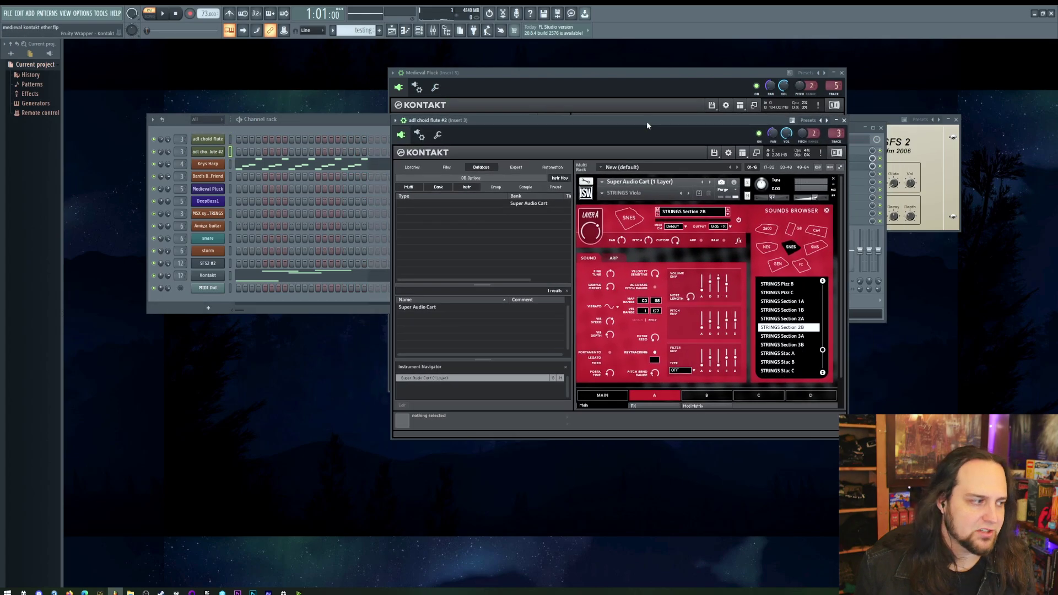
pyautogui.click(845, 122)
pyautogui.moveTo(265, 119); pyautogui.dragTo(242, 188)
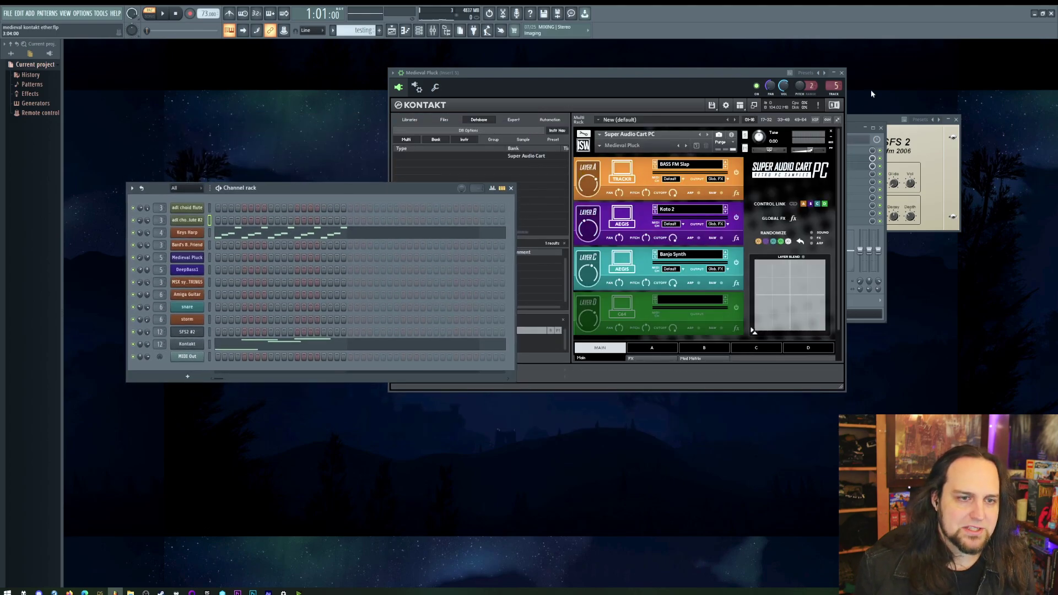
pyautogui.click(843, 73)
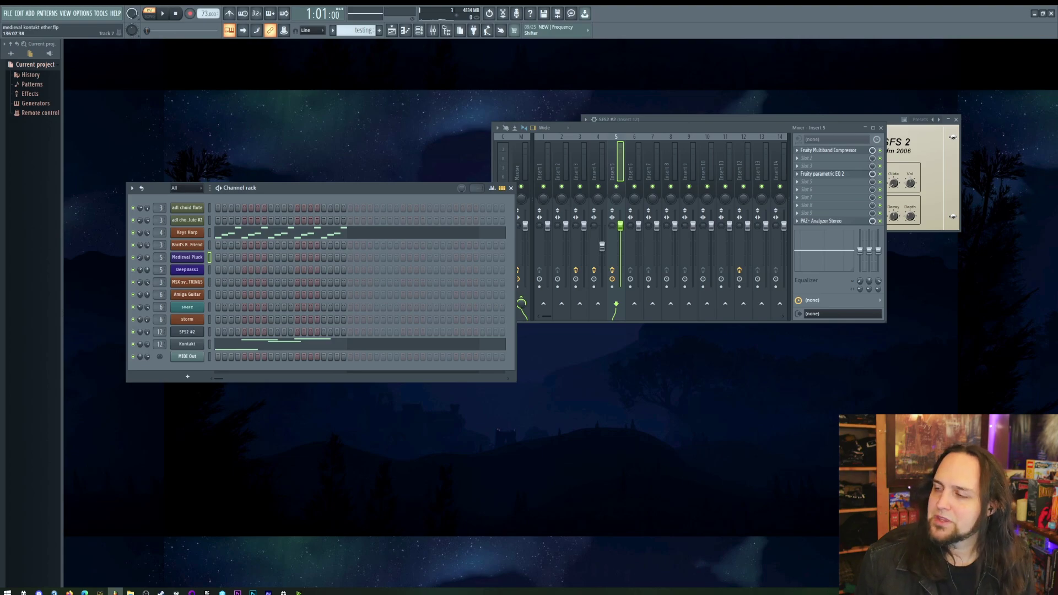
# - Play the full arrangement in song mode while examining the playlist up close, stop playback and hide the playlist
pyautogui.press('l')
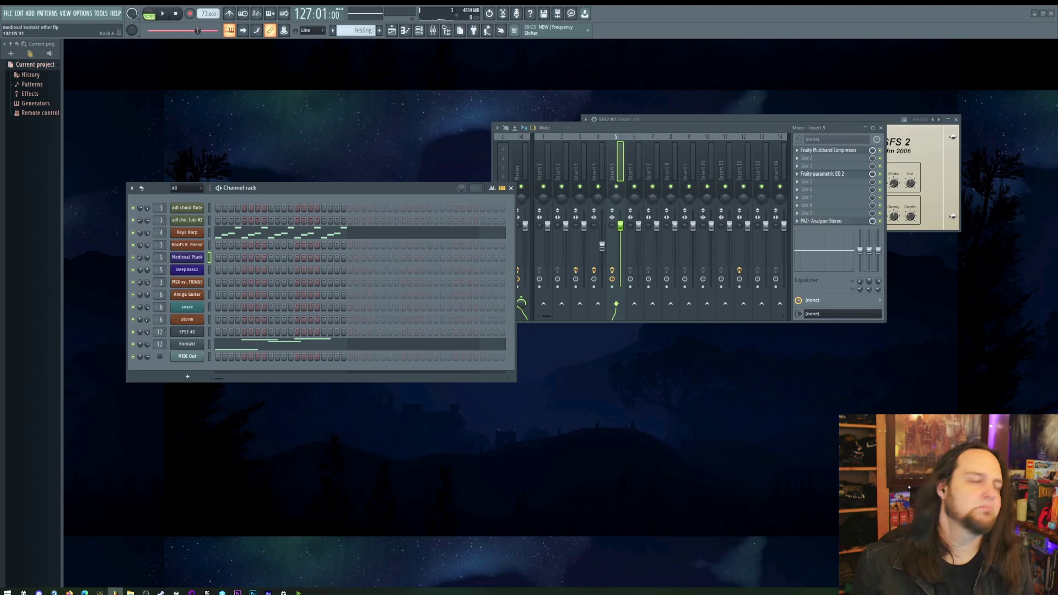
pyautogui.press('space')
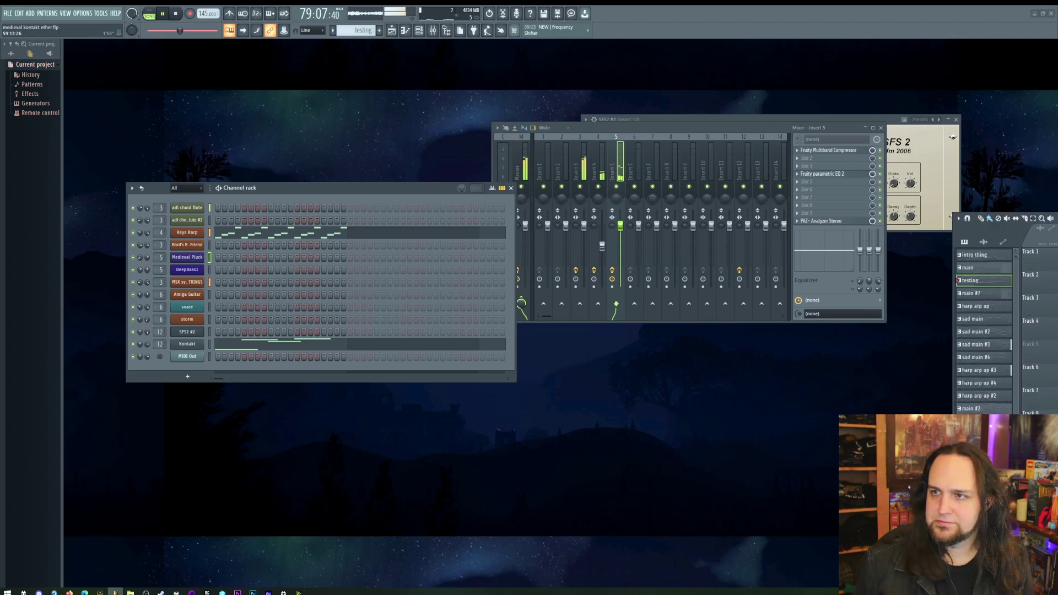
pyautogui.press('F5')
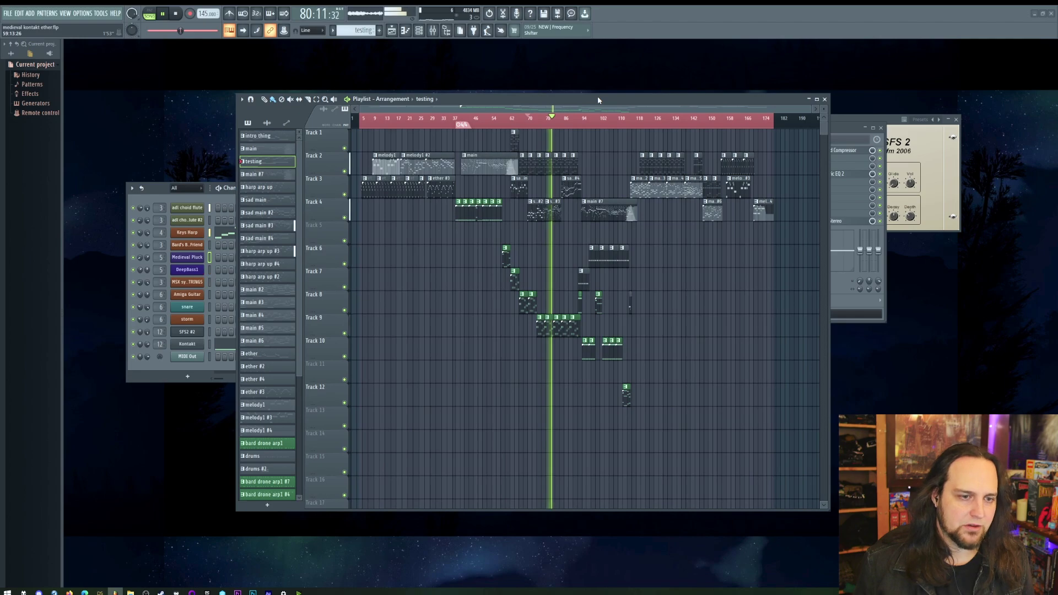
pyautogui.scroll(3, 546, 397)
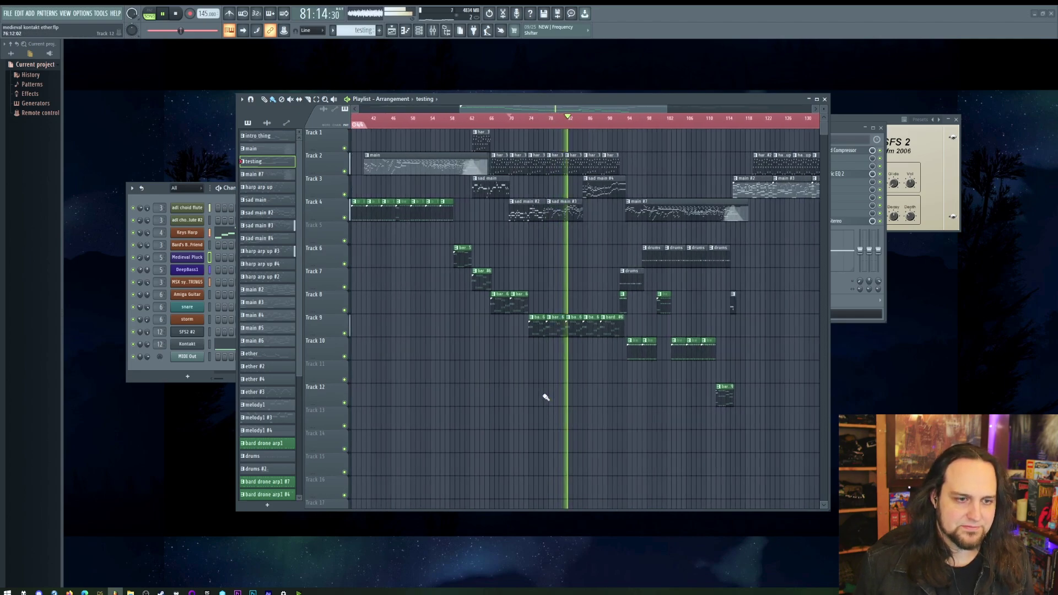
pyautogui.scroll(2, 546, 396)
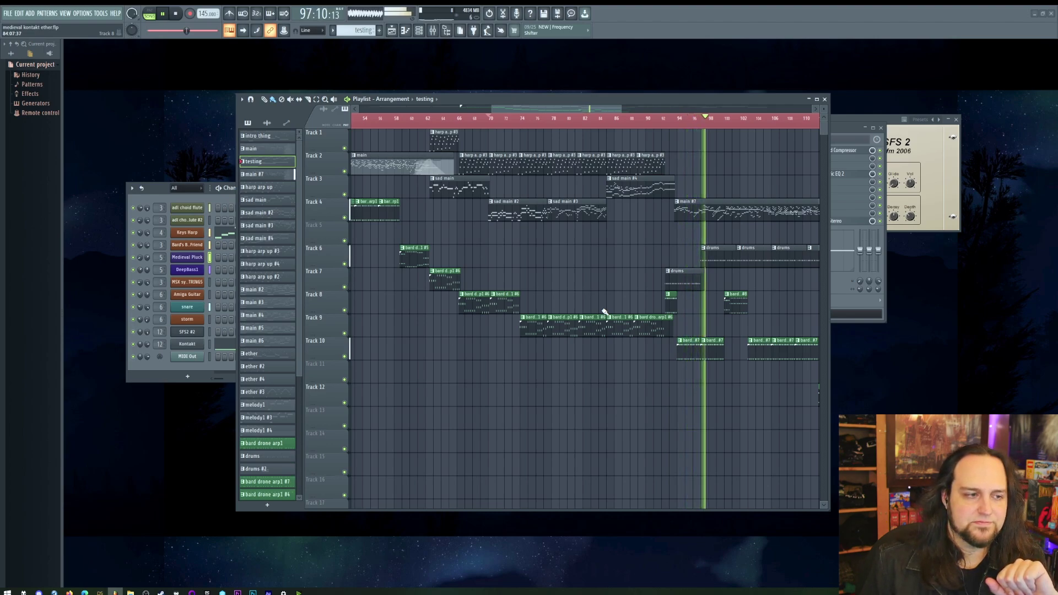
pyautogui.press('space')
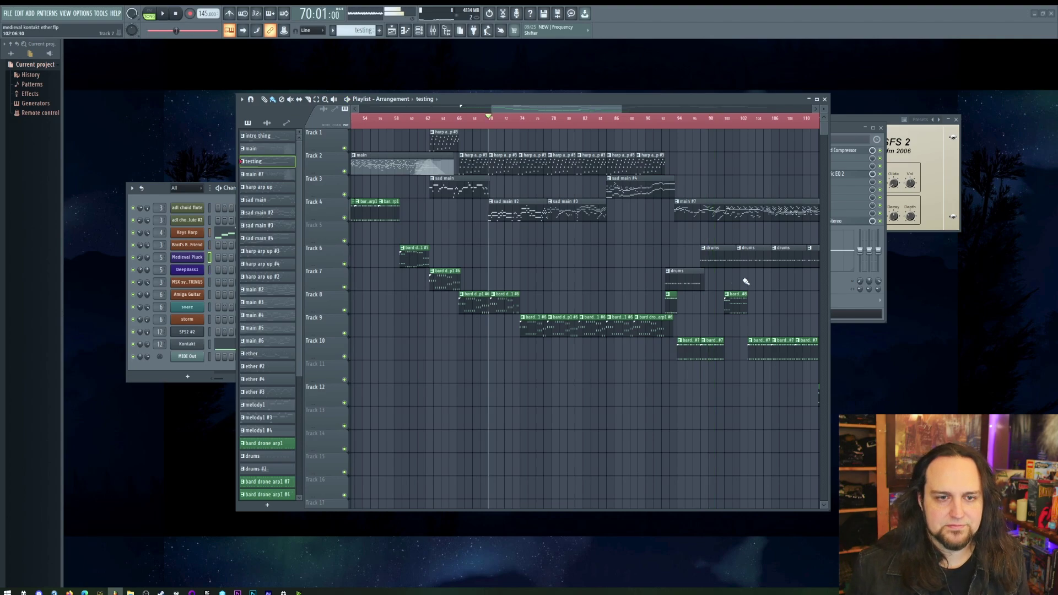
pyautogui.press('F9')
pyautogui.press('F5')
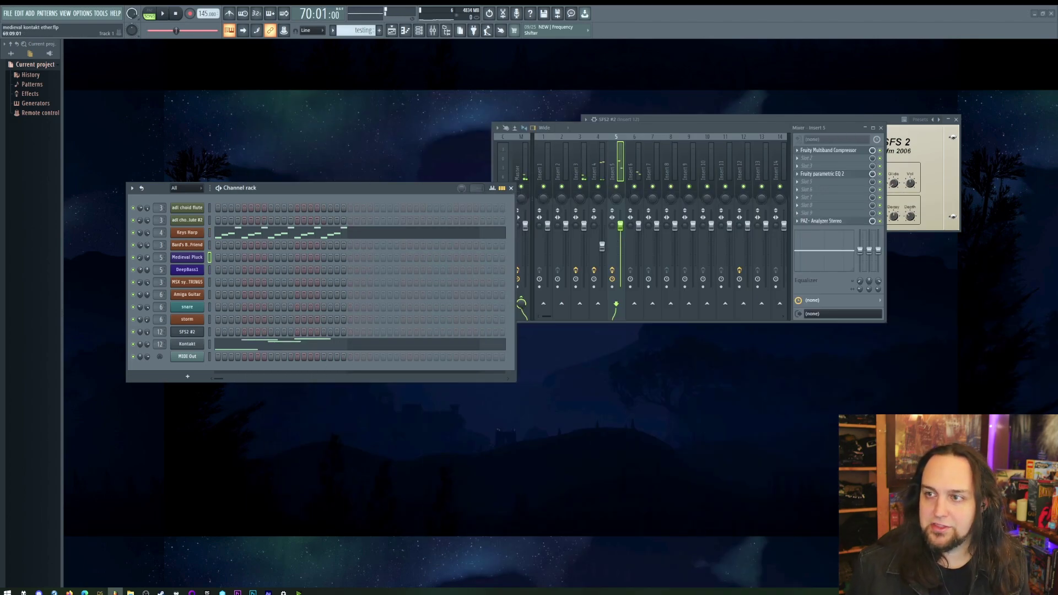
# - Switch to the browser and view the Primeval draft album page on Bandcamp down to its track list
pyautogui.hotkey('alt', 'Tab')
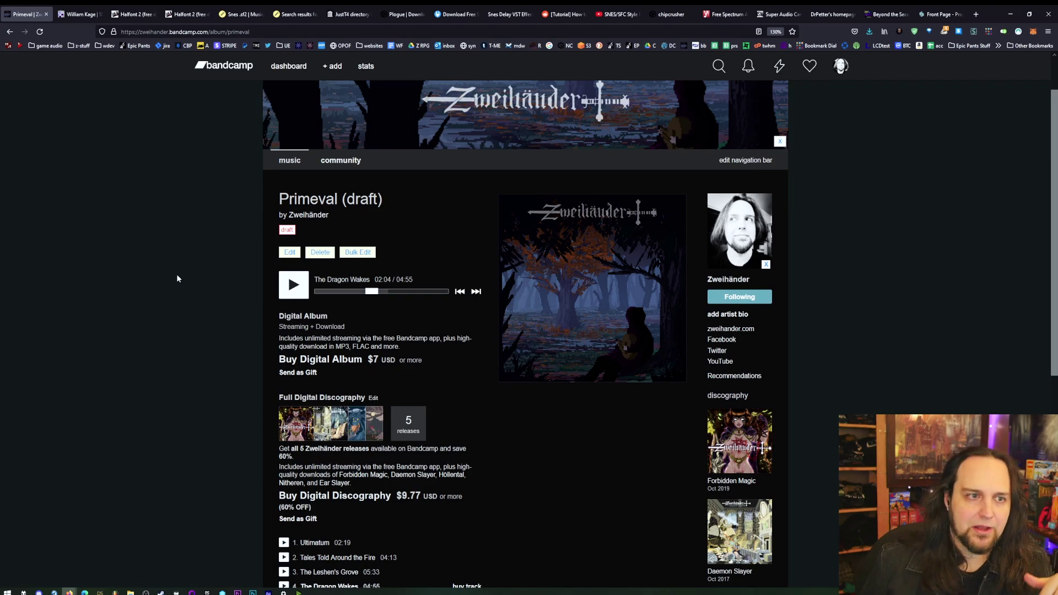
pyautogui.scroll(-1, 177, 282)
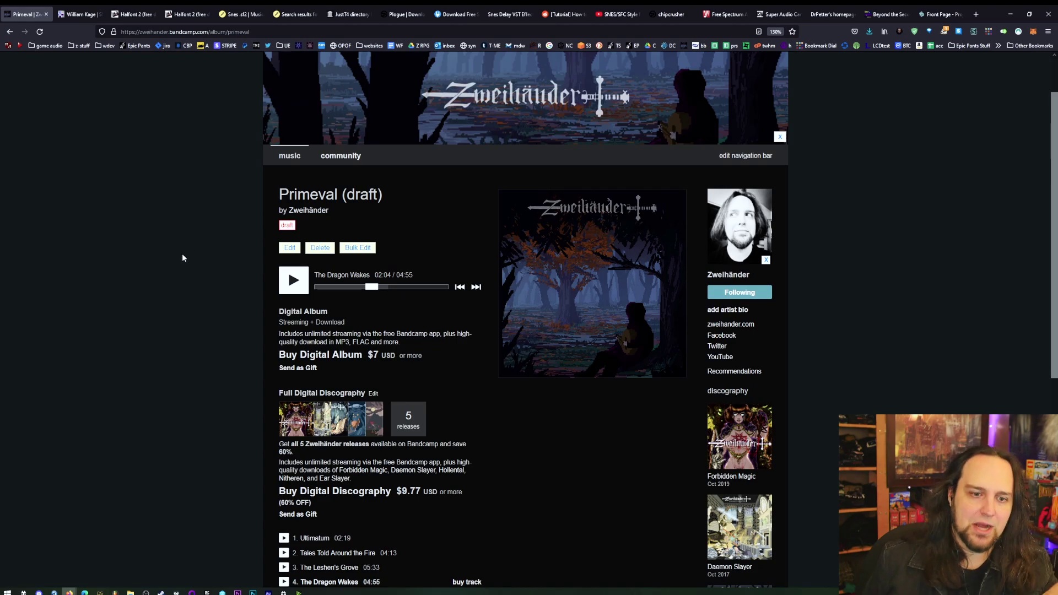
pyautogui.scroll(-1, 183, 258)
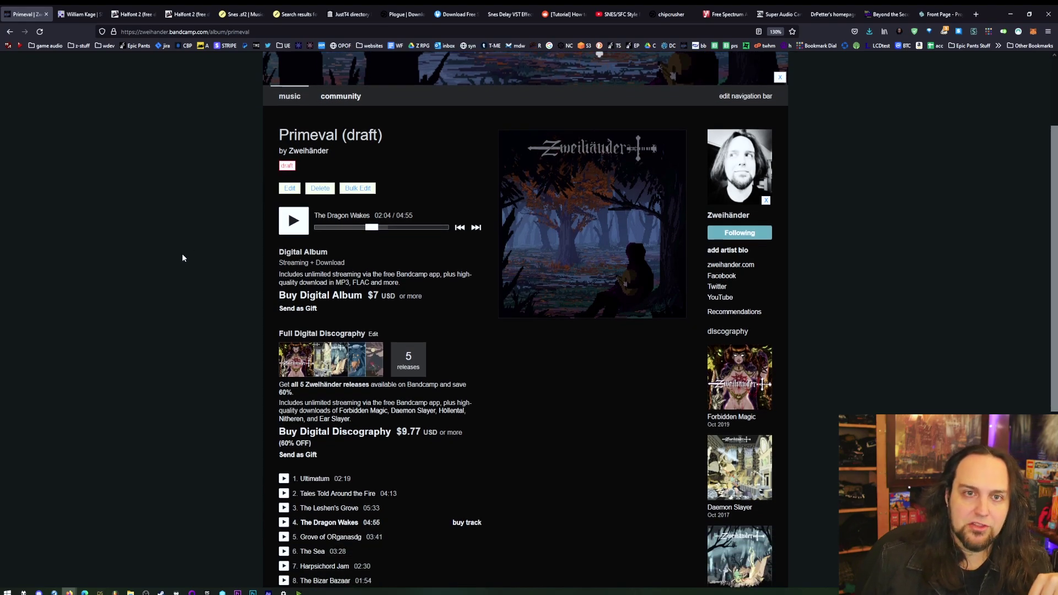